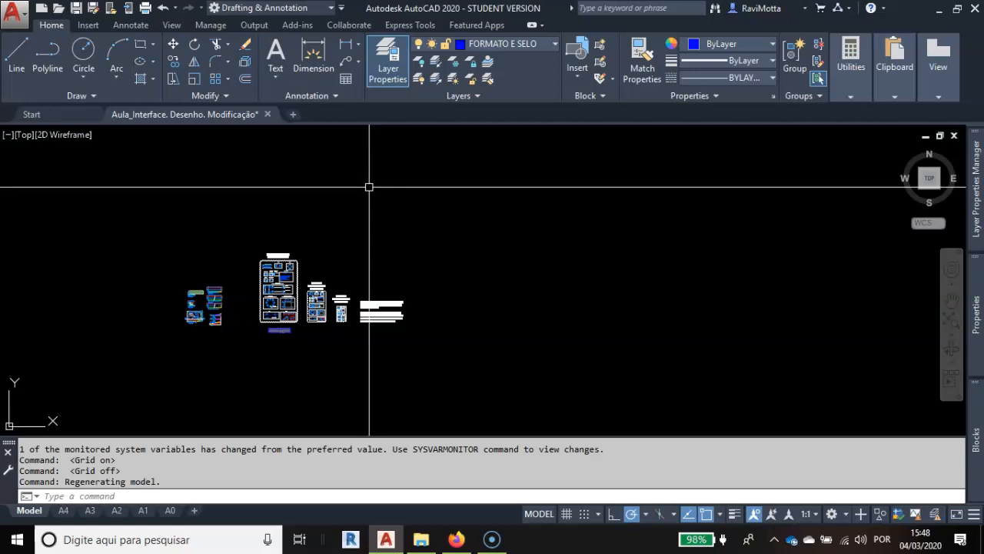
Examine the drawings in model space, focusing on the lower floor plan, and review the available layers
{"action": "left_click", "coordinate": [345, 199]}
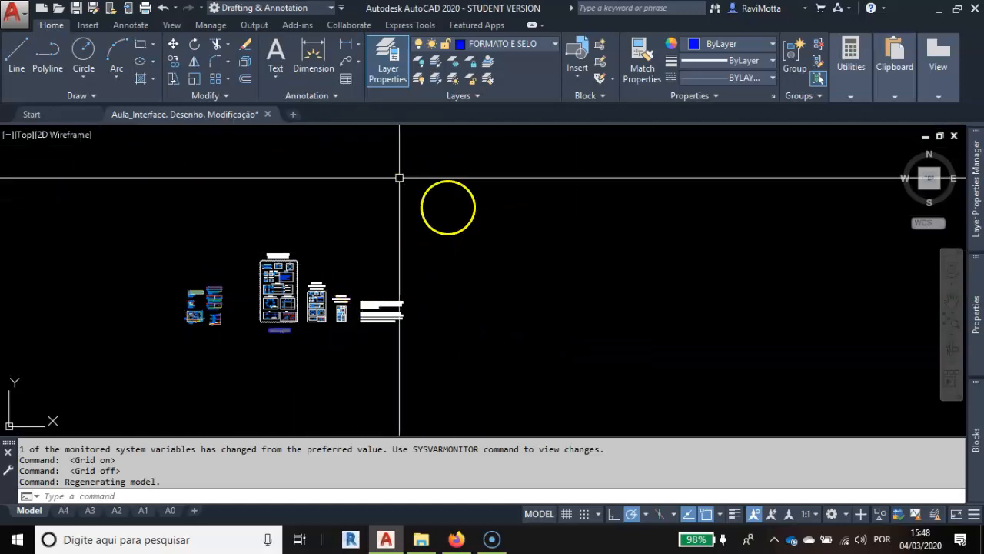
{"action": "scroll", "coordinate": [317, 263], "scroll_direction": "down", "scroll_amount": 5}
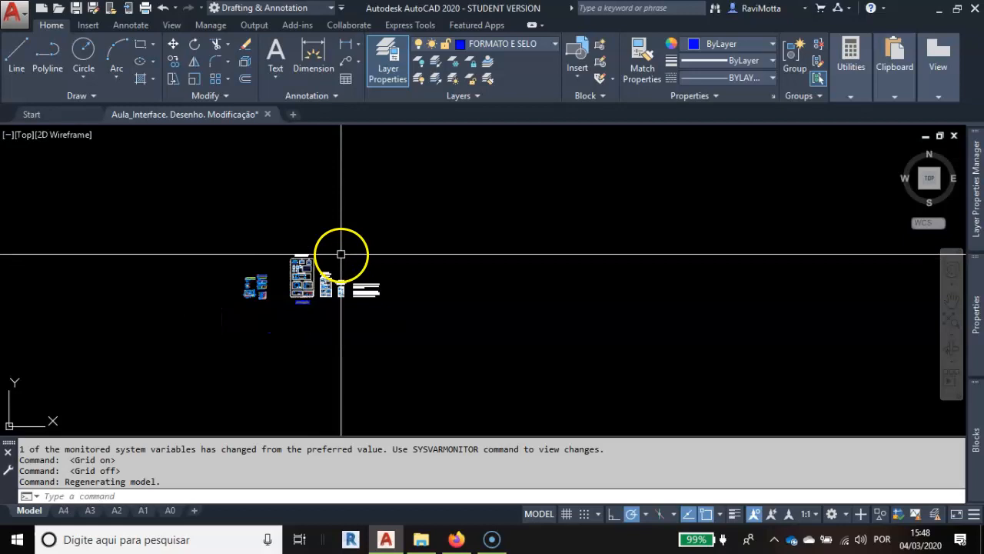
{"action": "scroll", "coordinate": [521, 269], "scroll_direction": "down", "scroll_amount": 3}
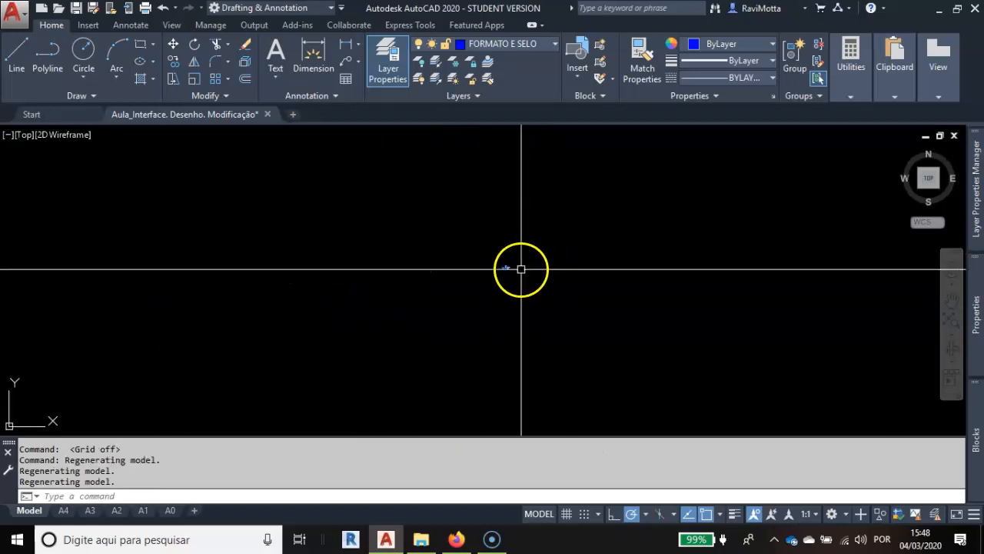
{"action": "scroll", "coordinate": [454, 334], "scroll_direction": "up", "scroll_amount": 5}
{"action": "scroll", "coordinate": [615, 274], "scroll_direction": "up", "scroll_amount": 5}
{"action": "scroll", "coordinate": [402, 287], "scroll_direction": "down", "scroll_amount": 4}
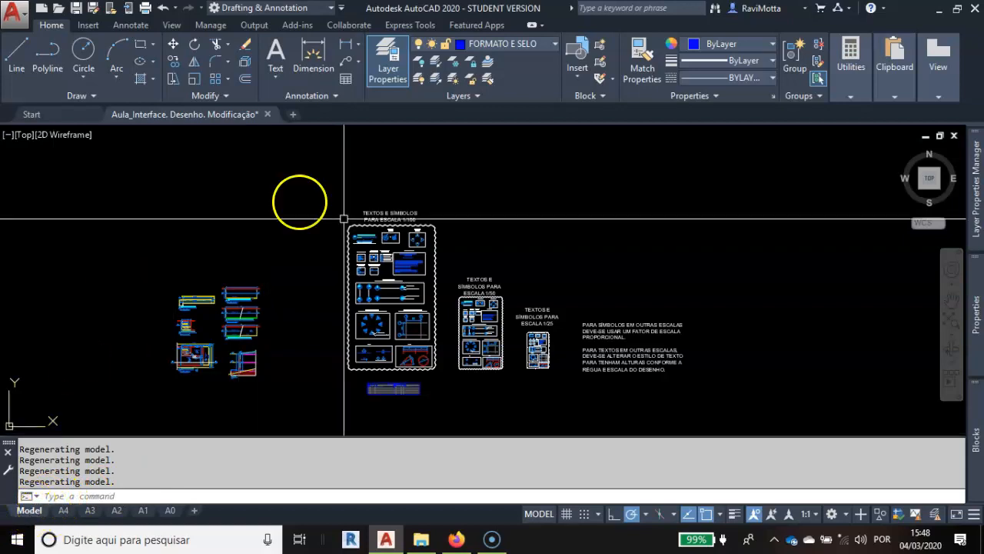
{"action": "left_click", "coordinate": [483, 257]}
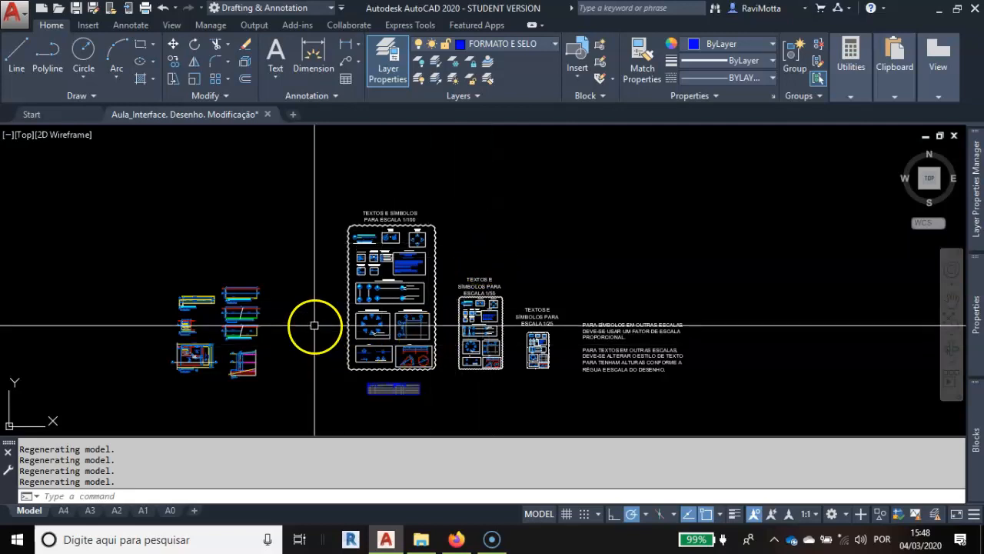
{"action": "scroll", "coordinate": [315, 325], "scroll_direction": "up", "scroll_amount": 4}
{"action": "middle_click_drag", "start_coordinate": [260, 349], "coordinate": [527, 275]}
{"action": "scroll", "coordinate": [226, 345], "scroll_direction": "up", "scroll_amount": 5}
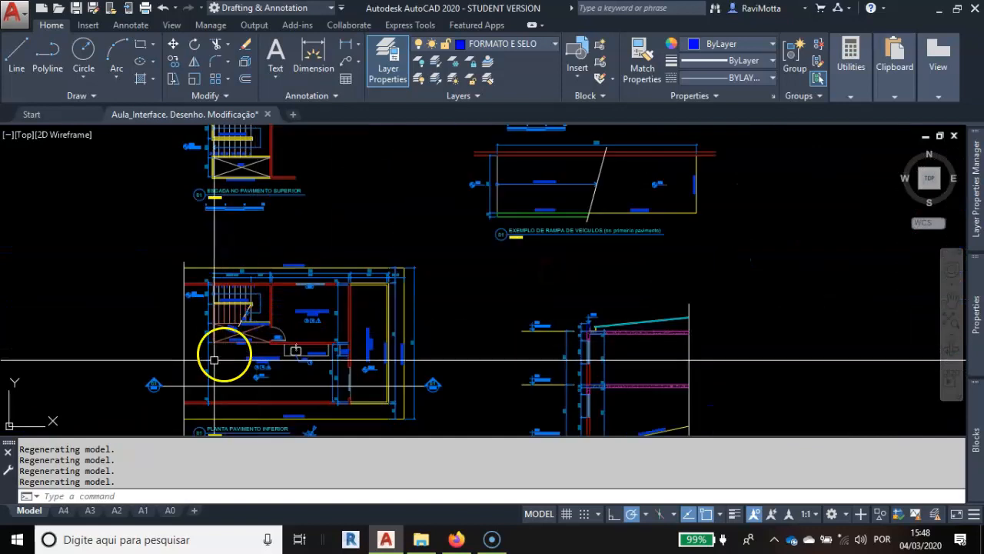
{"action": "middle_click_drag", "start_coordinate": [221, 349], "coordinate": [265, 271]}
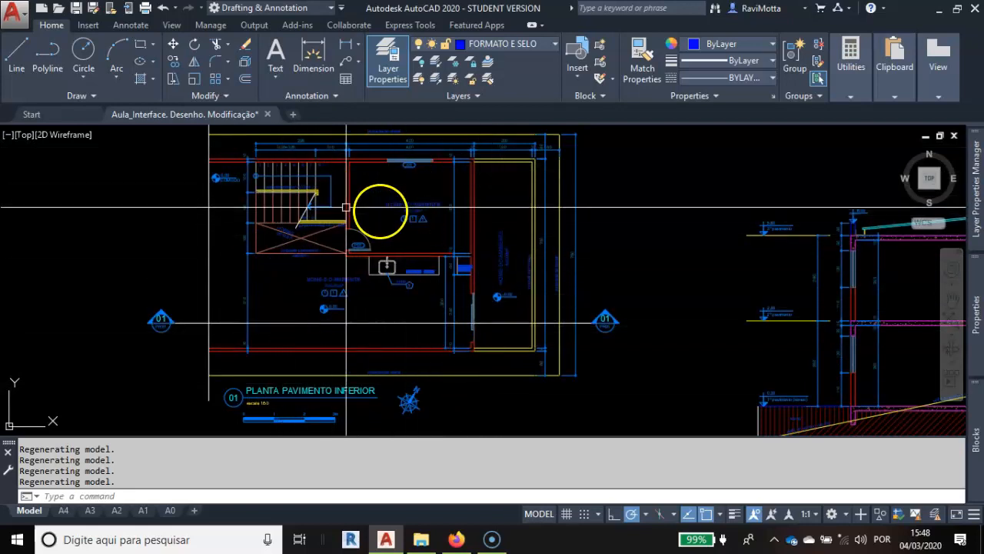
{"action": "left_click", "coordinate": [554, 49]}
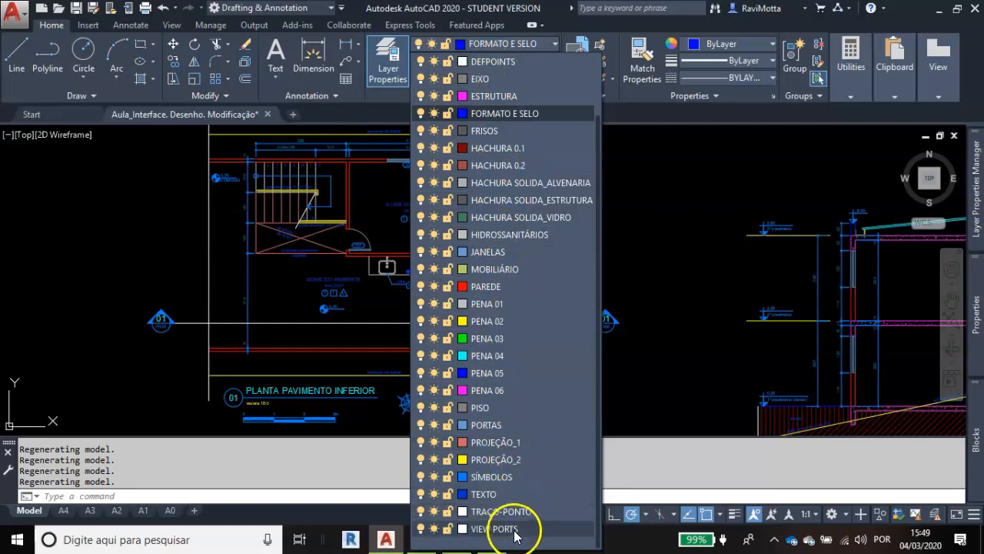
{"action": "left_click", "coordinate": [668, 268]}
Survey the whole set of model-space drawings and inspect the Planta Pavimento Inferior plan again
{"action": "scroll", "coordinate": [654, 339], "scroll_direction": "down", "scroll_amount": 6}
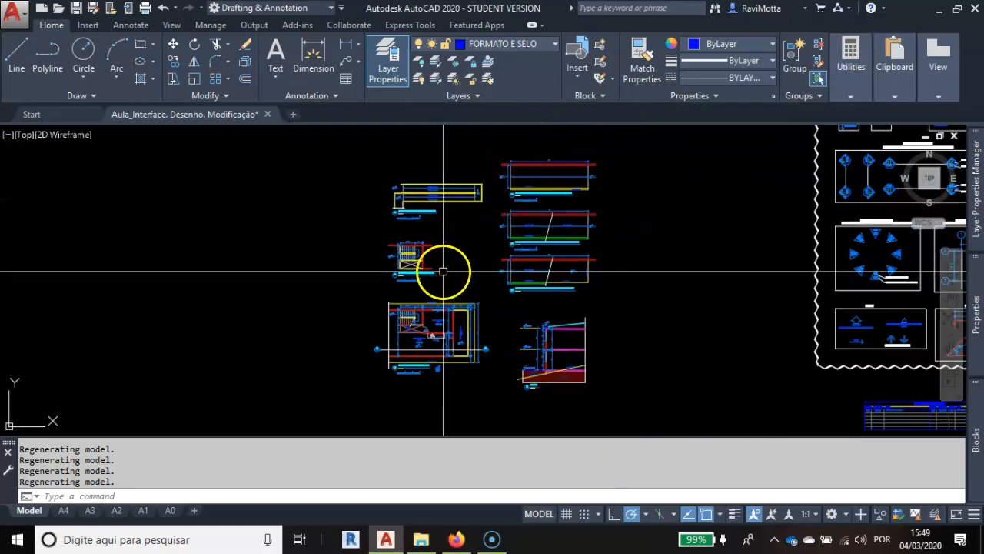
{"action": "scroll", "coordinate": [443, 269], "scroll_direction": "down", "scroll_amount": 4}
{"action": "middle_click_drag", "start_coordinate": [597, 243], "coordinate": [464, 281]}
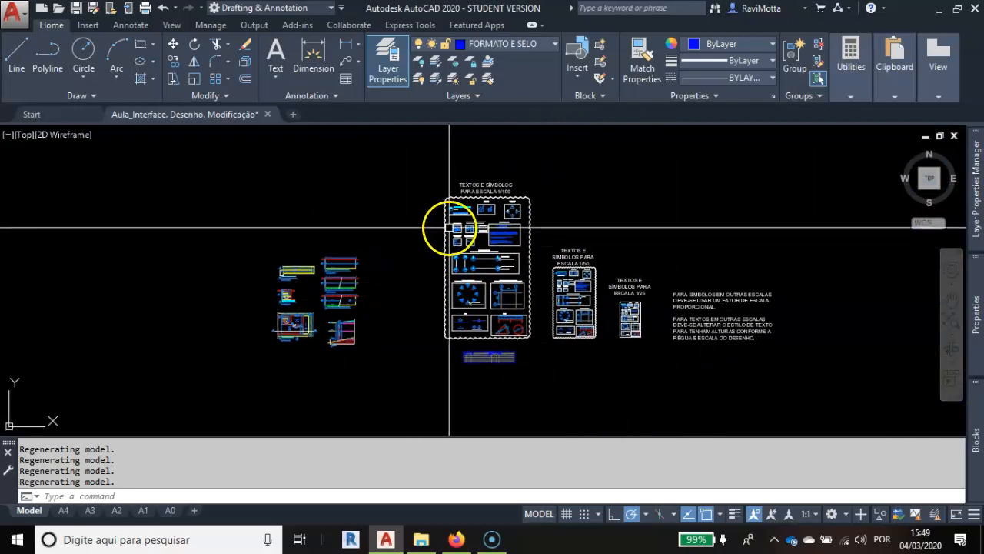
{"action": "scroll", "coordinate": [419, 297], "scroll_direction": "up", "scroll_amount": 4}
{"action": "mouse_move", "coordinate": [269, 317]}
{"action": "middle_mouse_down"}
{"action": "mouse_move", "coordinate": [407, 279]}
{"action": "mouse_move", "coordinate": [462, 277]}
{"action": "mouse_move", "coordinate": [387, 281]}
{"action": "middle_mouse_up"}
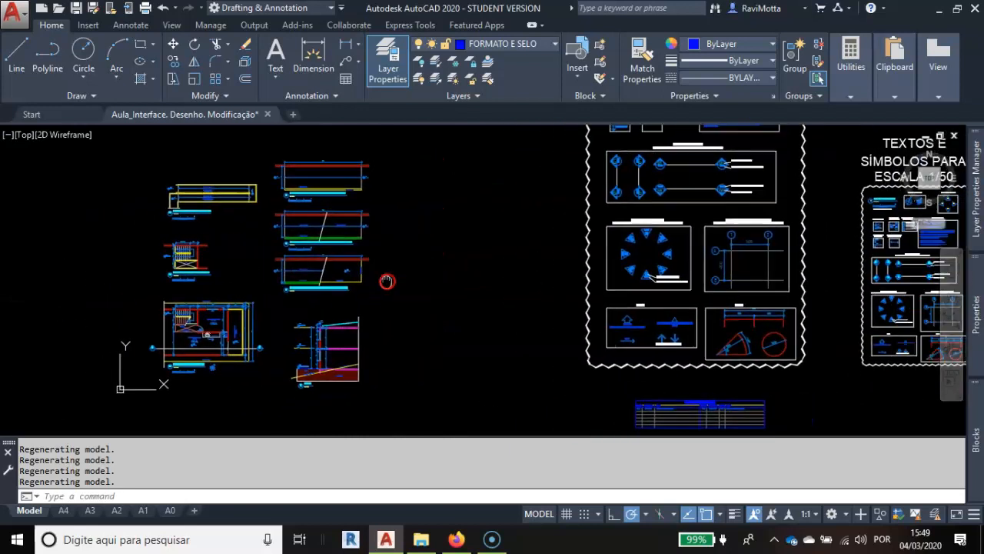
{"action": "scroll", "coordinate": [153, 334], "scroll_direction": "up", "scroll_amount": 6}
{"action": "middle_click_drag", "start_coordinate": [226, 296], "coordinate": [300, 291]}
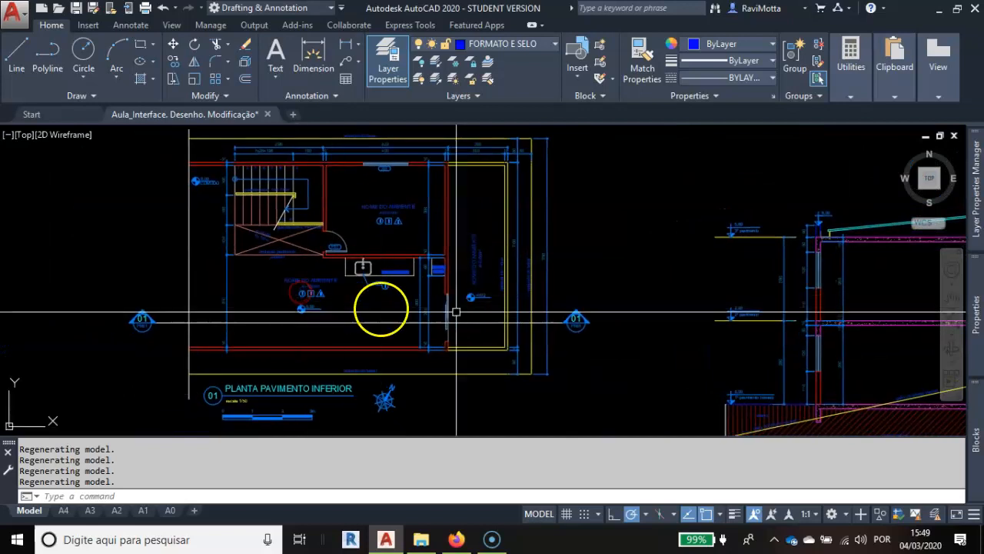
{"action": "mouse_move", "coordinate": [359, 256]}
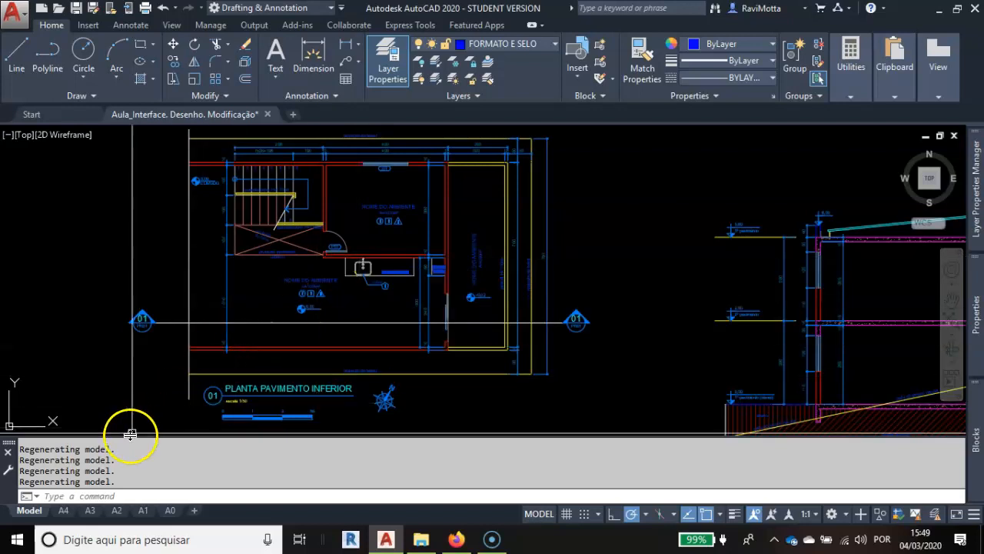
Compare the text and symbol sheets for scales 1/100, 1/50 and 1/25 with the example drawings, including the upper-floor stair
{"action": "scroll", "coordinate": [441, 268], "scroll_direction": "down", "scroll_amount": 8}
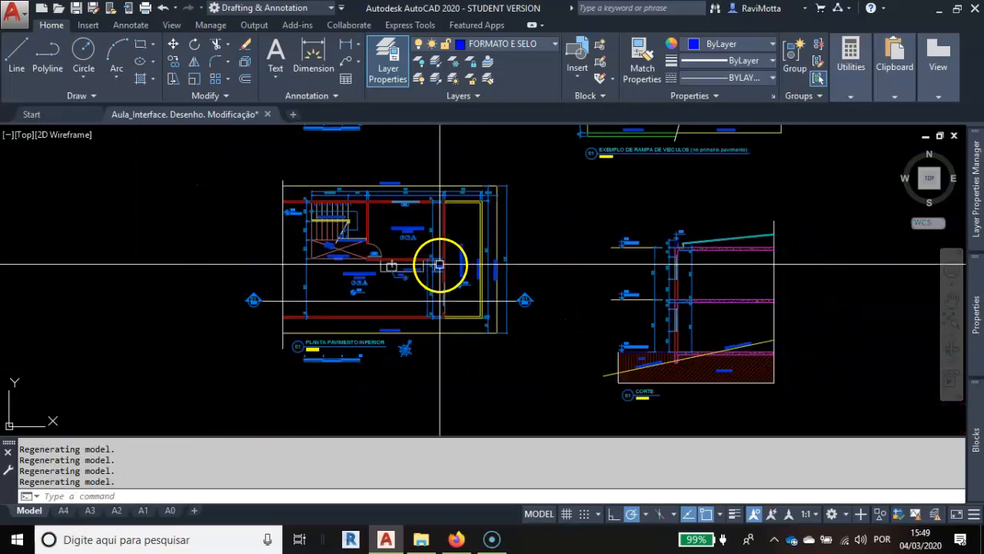
{"action": "scroll", "coordinate": [442, 267], "scroll_direction": "up", "scroll_amount": 12}
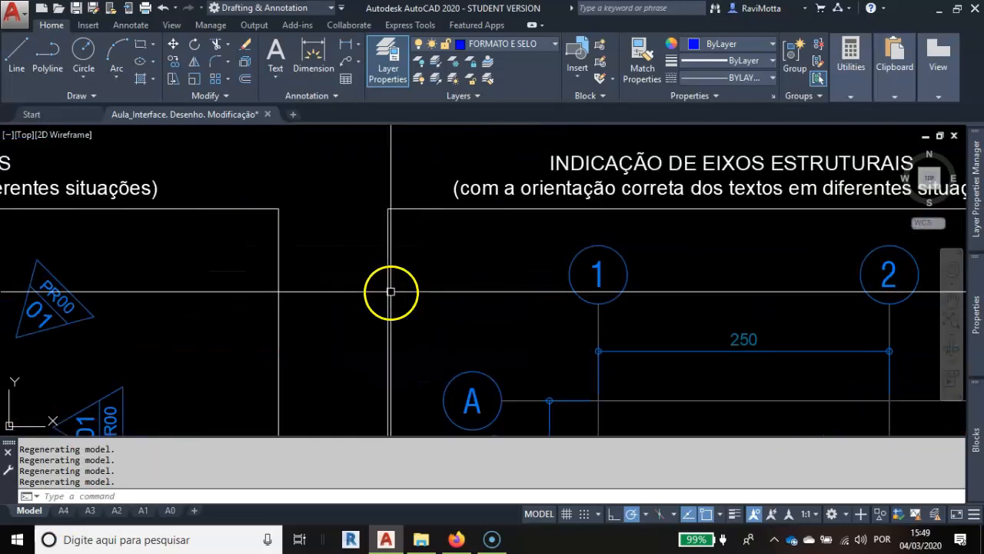
{"action": "scroll", "coordinate": [684, 279], "scroll_direction": "down", "scroll_amount": 5}
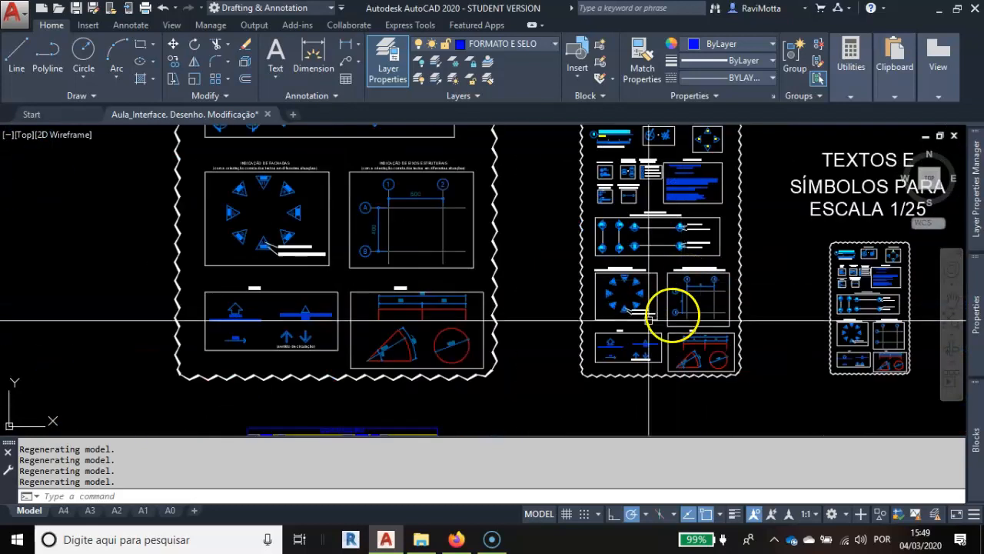
{"action": "scroll", "coordinate": [643, 329], "scroll_direction": "down", "scroll_amount": 4}
{"action": "scroll", "coordinate": [531, 292], "scroll_direction": "up", "scroll_amount": 5}
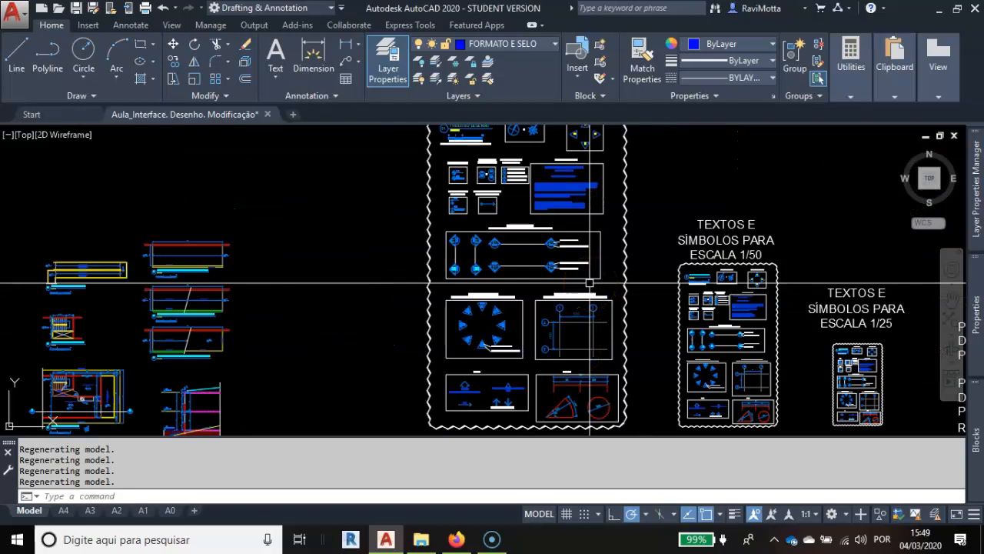
{"action": "scroll", "coordinate": [590, 283], "scroll_direction": "down", "scroll_amount": 8}
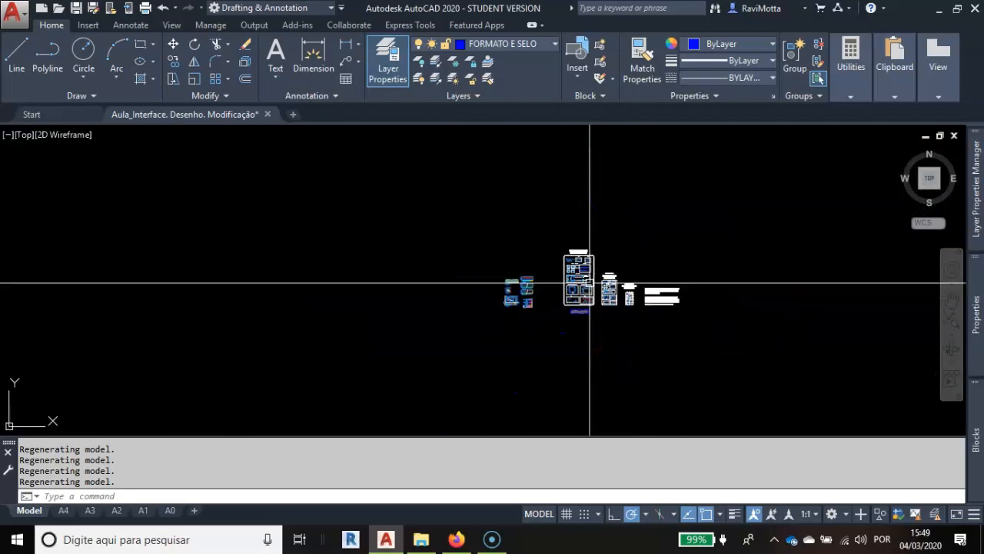
{"action": "scroll", "coordinate": [590, 283], "scroll_direction": "up", "scroll_amount": 4}
{"action": "scroll", "coordinate": [508, 281], "scroll_direction": "up", "scroll_amount": 6}
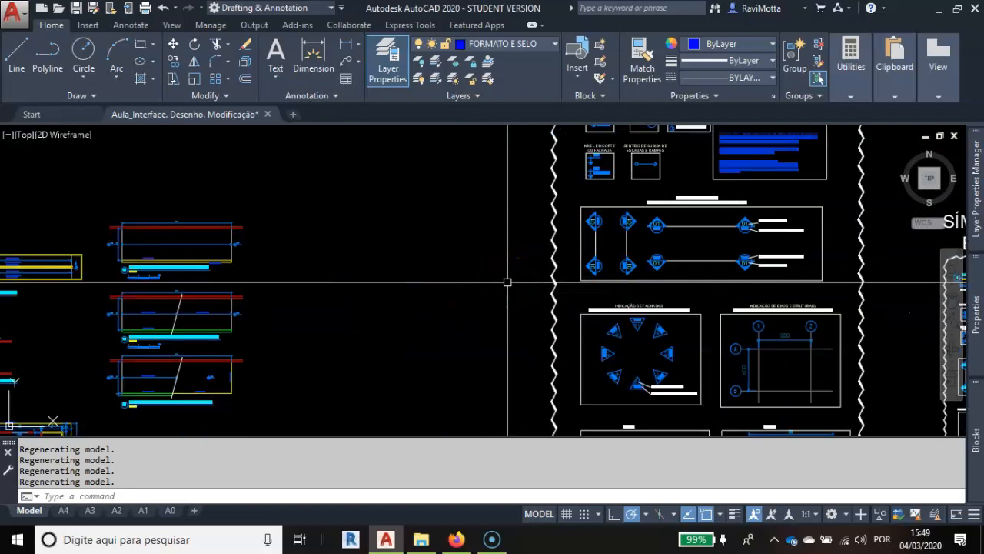
{"action": "scroll", "coordinate": [507, 282], "scroll_direction": "down", "scroll_amount": 6}
{"action": "mouse_move", "coordinate": [632, 282]}
{"action": "middle_mouse_down"}
{"action": "mouse_move", "coordinate": [208, 293]}
{"action": "mouse_move", "coordinate": [549, 254]}
{"action": "mouse_move", "coordinate": [948, 261]}
{"action": "mouse_move", "coordinate": [254, 269]}
{"action": "mouse_move", "coordinate": [685, 237]}
{"action": "mouse_move", "coordinate": [636, 237]}
{"action": "mouse_move", "coordinate": [258, 311]}
{"action": "mouse_move", "coordinate": [542, 388]}
{"action": "mouse_move", "coordinate": [624, 193]}
{"action": "mouse_move", "coordinate": [540, 299]}
{"action": "mouse_move", "coordinate": [523, 286]}
{"action": "middle_mouse_up"}
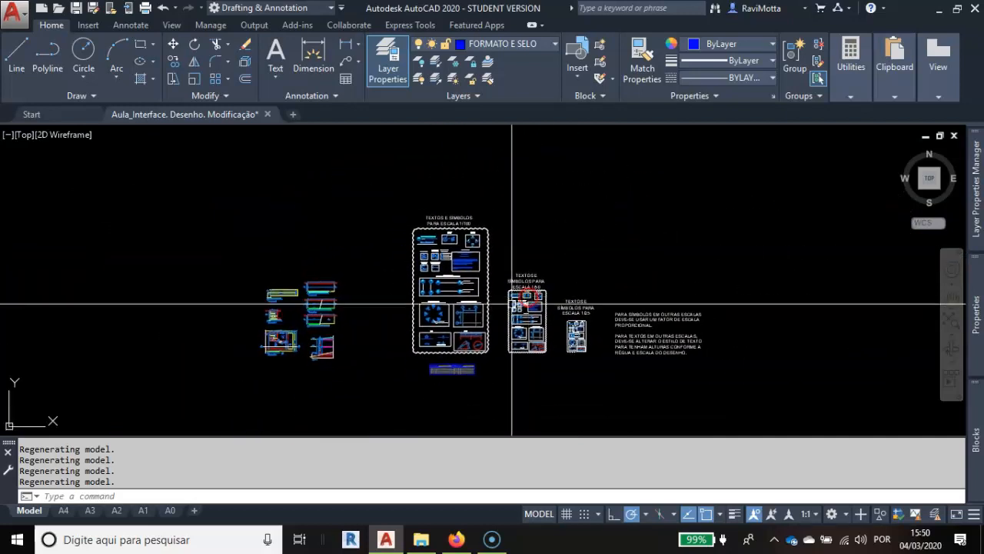
{"action": "scroll", "coordinate": [404, 316], "scroll_direction": "up", "scroll_amount": 5}
{"action": "scroll", "coordinate": [719, 250], "scroll_direction": "up", "scroll_amount": 5}
{"action": "scroll", "coordinate": [622, 280], "scroll_direction": "down", "scroll_amount": 8}
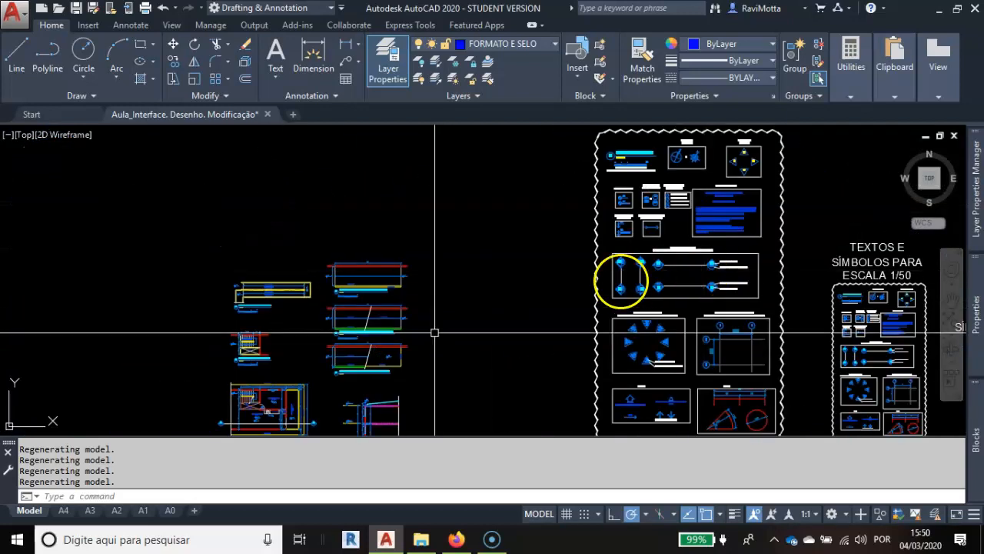
{"action": "scroll", "coordinate": [330, 333], "scroll_direction": "up", "scroll_amount": 7}
{"action": "scroll", "coordinate": [164, 268], "scroll_direction": "down", "scroll_amount": 6}
{"action": "scroll", "coordinate": [99, 246], "scroll_direction": "up", "scroll_amount": 6}
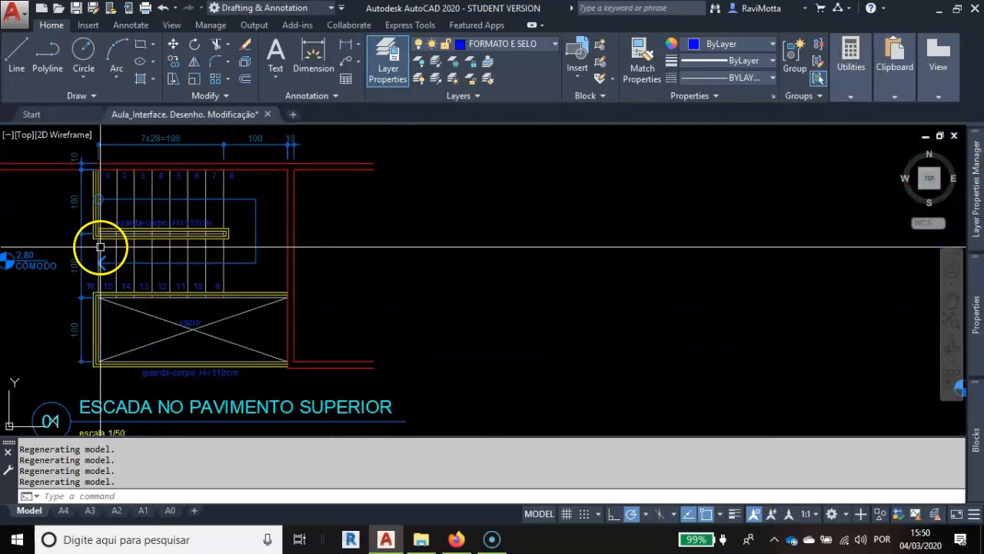
{"action": "scroll", "coordinate": [90, 257], "scroll_direction": "down", "scroll_amount": 6}
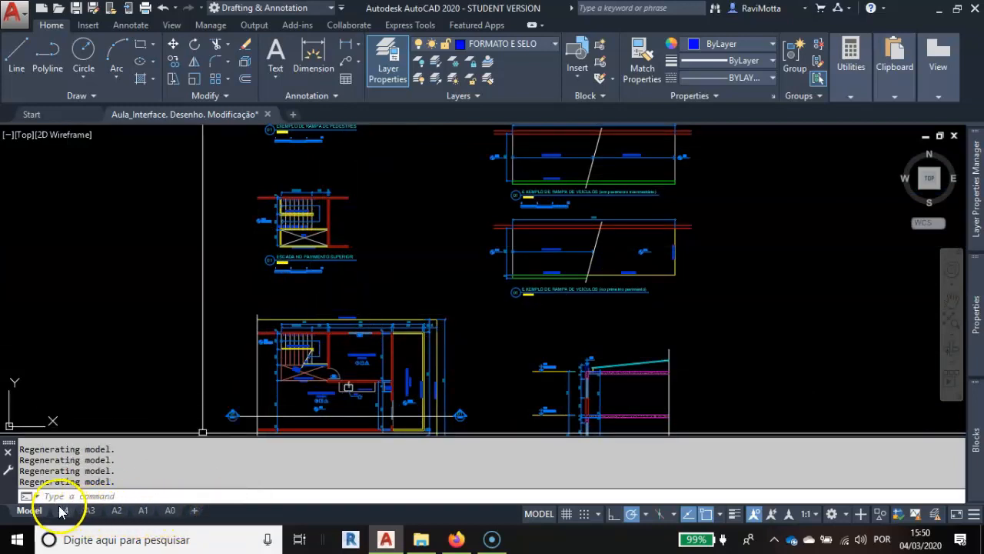
Switch to the A4 layout and examine the sheet, its title block and the symbols it shows
{"action": "mouse_move", "coordinate": [63, 514]}
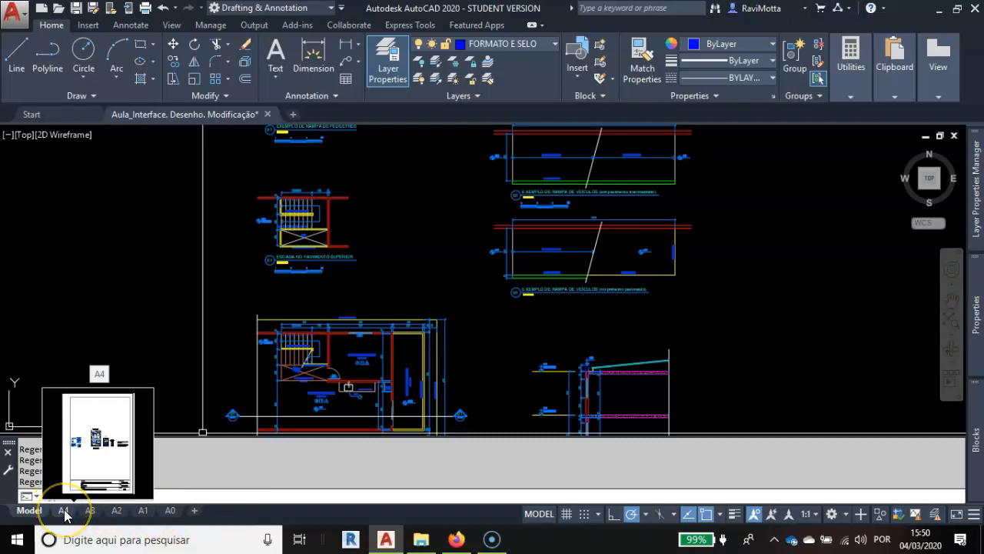
{"action": "left_click", "coordinate": [64, 511]}
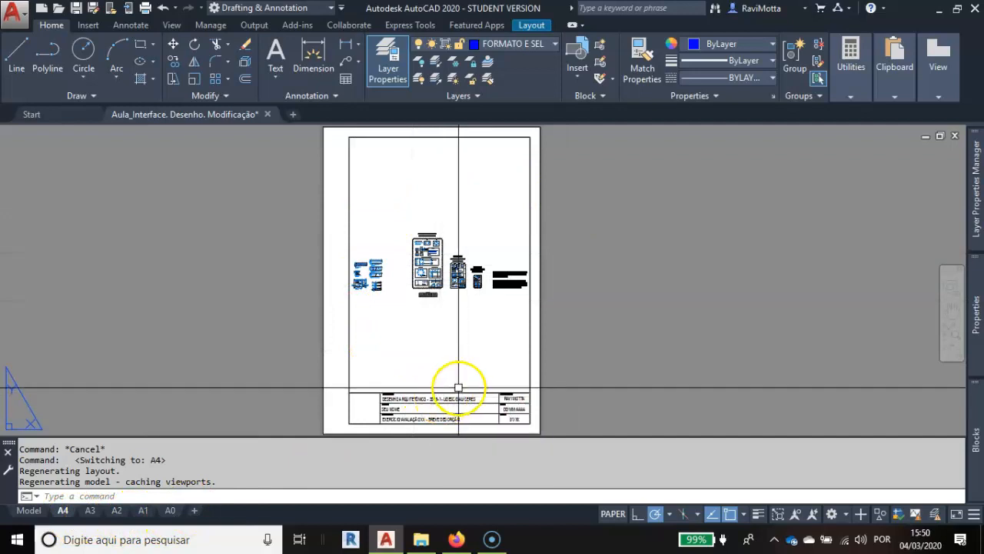
{"action": "scroll", "coordinate": [438, 252], "scroll_direction": "up", "scroll_amount": 5}
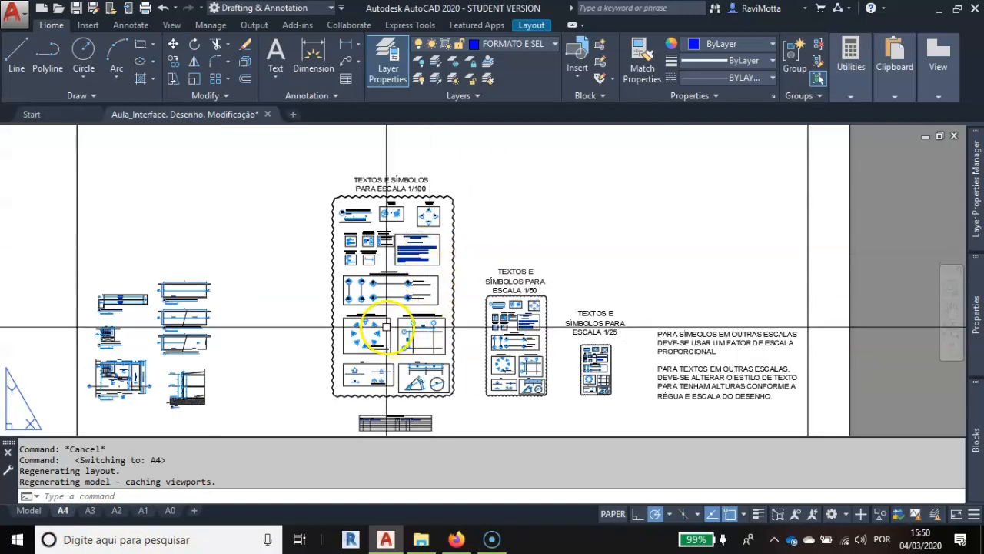
{"action": "scroll", "coordinate": [407, 253], "scroll_direction": "up", "scroll_amount": 6}
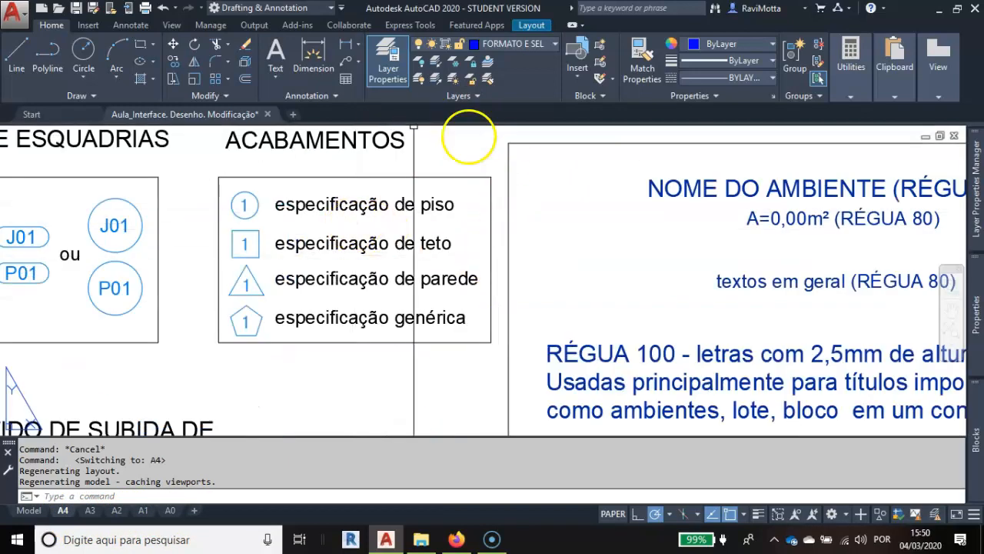
{"action": "scroll", "coordinate": [469, 307], "scroll_direction": "down", "scroll_amount": 2}
{"action": "scroll", "coordinate": [469, 308], "scroll_direction": "down", "scroll_amount": 8}
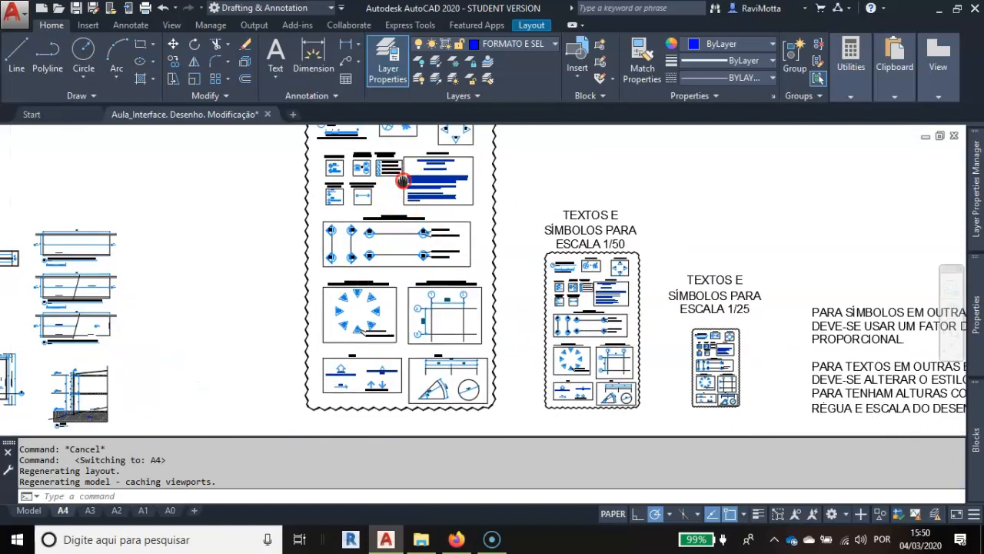
{"action": "scroll", "coordinate": [469, 351], "scroll_direction": "down", "scroll_amount": 4}
{"action": "middle_click_drag", "start_coordinate": [469, 320], "coordinate": [483, 306]}
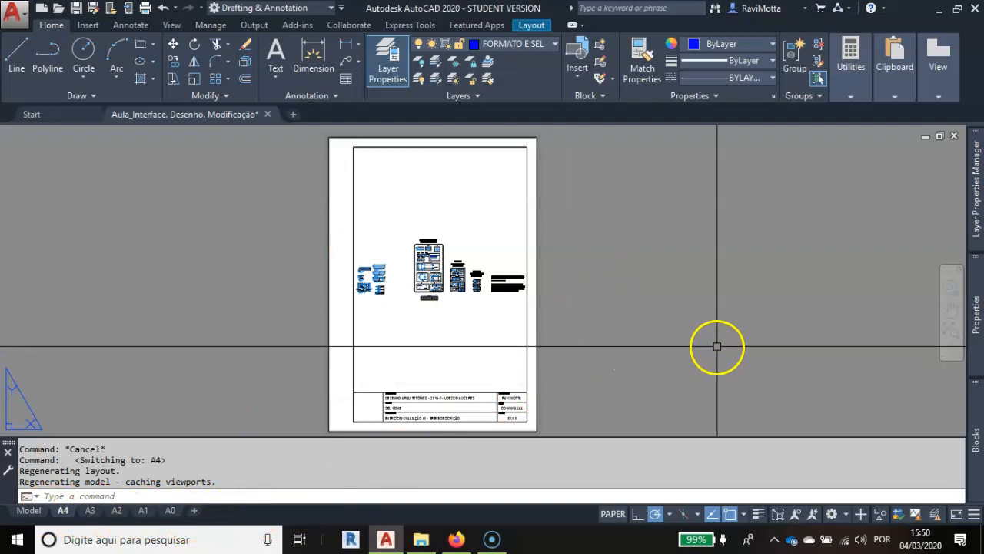
Inspect the drawing title symbol and the linework around the J01 window tag up close on the A4 sheet
{"action": "scroll", "coordinate": [461, 277], "scroll_direction": "up", "scroll_amount": 8}
{"action": "scroll", "coordinate": [551, 266], "scroll_direction": "up", "scroll_amount": 3}
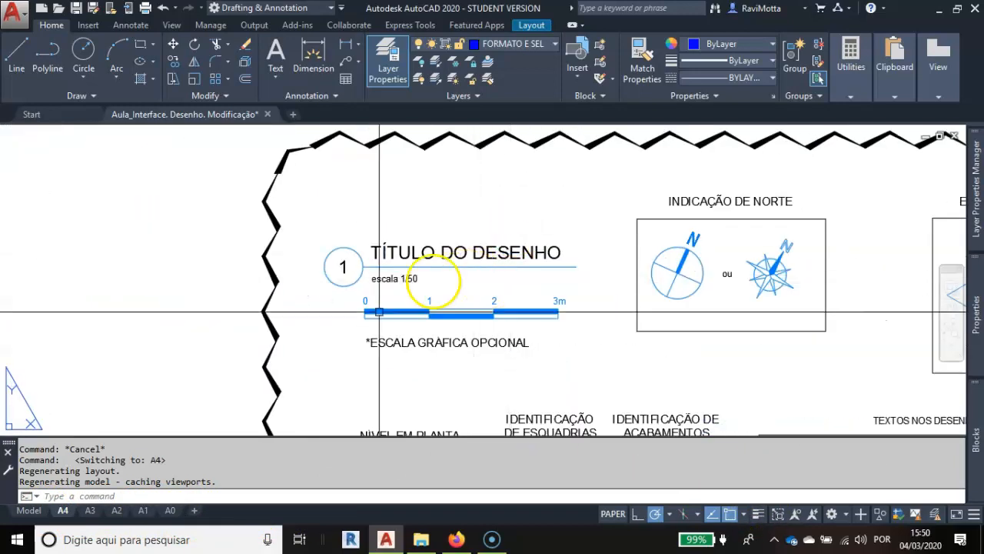
{"action": "scroll", "coordinate": [454, 274], "scroll_direction": "down", "scroll_amount": 6}
{"action": "middle_click_drag", "start_coordinate": [373, 307], "coordinate": [635, 218]}
{"action": "scroll", "coordinate": [80, 320], "scroll_direction": "up", "scroll_amount": 15}
{"action": "middle_click_drag", "start_coordinate": [115, 275], "coordinate": [392, 296]}
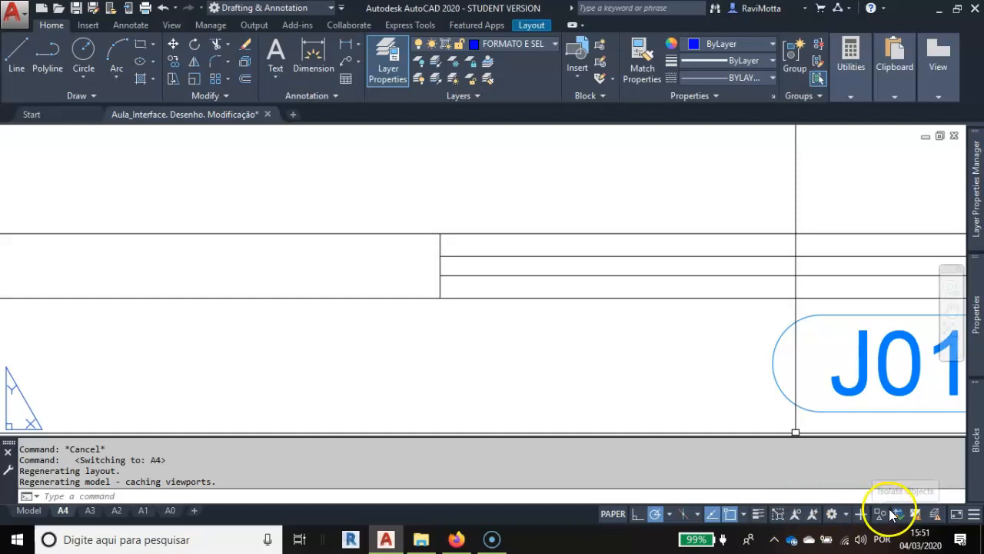
Turn on the lineweight display in the A4 layout and examine the line thicknesses of the plan, stair and ramp drawings
{"action": "left_click", "coordinate": [967, 521]}
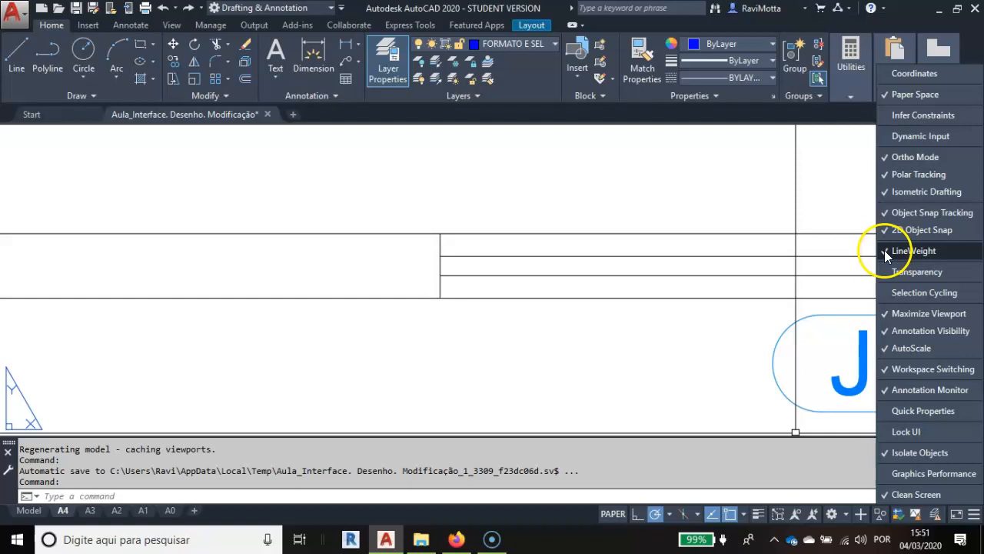
{"action": "left_click", "coordinate": [758, 515]}
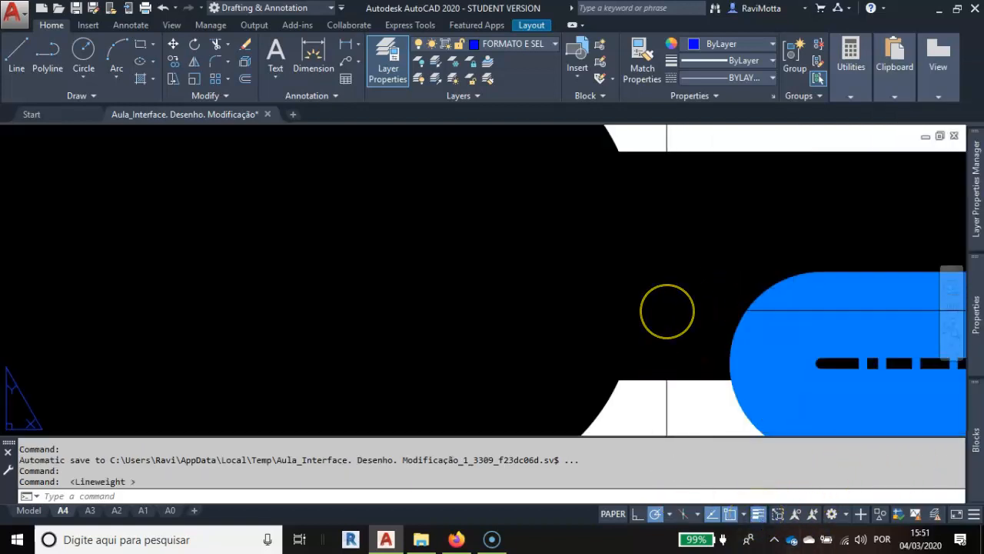
{"action": "scroll", "coordinate": [666, 310], "scroll_direction": "down", "scroll_amount": 5}
{"action": "scroll", "coordinate": [667, 311], "scroll_direction": "down", "scroll_amount": 4}
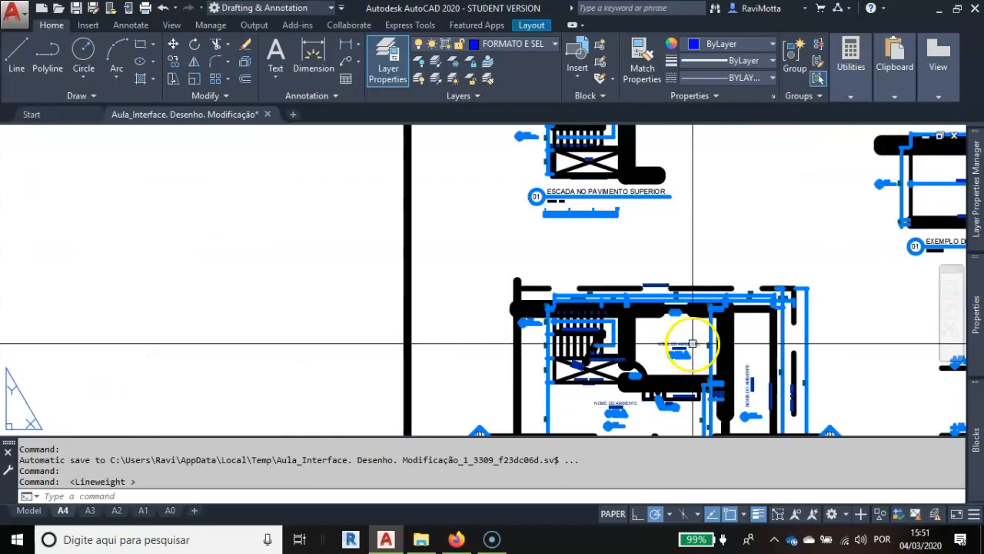
{"action": "scroll", "coordinate": [693, 344], "scroll_direction": "down", "scroll_amount": 8}
{"action": "middle_click_drag", "start_coordinate": [694, 345], "coordinate": [415, 303]}
{"action": "scroll", "coordinate": [465, 300], "scroll_direction": "up", "scroll_amount": 2}
{"action": "scroll", "coordinate": [461, 276], "scroll_direction": "up", "scroll_amount": 10}
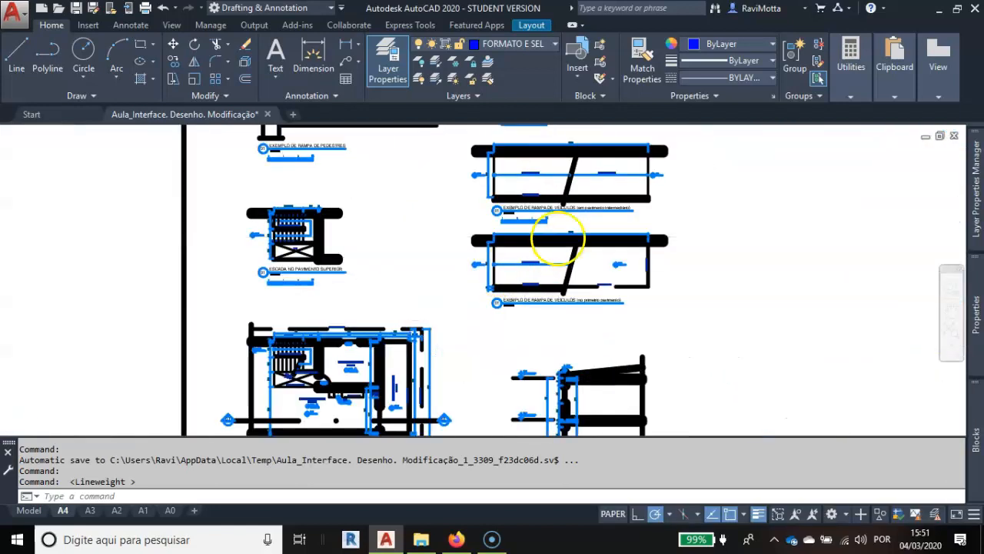
Examine the lineweights of the lower-floor plan up close and against the whole A4 sheet
{"action": "scroll", "coordinate": [525, 304], "scroll_direction": "down", "scroll_amount": 2}
{"action": "scroll", "coordinate": [422, 325], "scroll_direction": "down", "scroll_amount": 2}
{"action": "scroll", "coordinate": [422, 325], "scroll_direction": "down", "scroll_amount": 5}
{"action": "scroll", "coordinate": [407, 290], "scroll_direction": "up", "scroll_amount": 2}
{"action": "scroll", "coordinate": [455, 278], "scroll_direction": "up", "scroll_amount": 6}
{"action": "scroll", "coordinate": [464, 302], "scroll_direction": "up", "scroll_amount": 3}
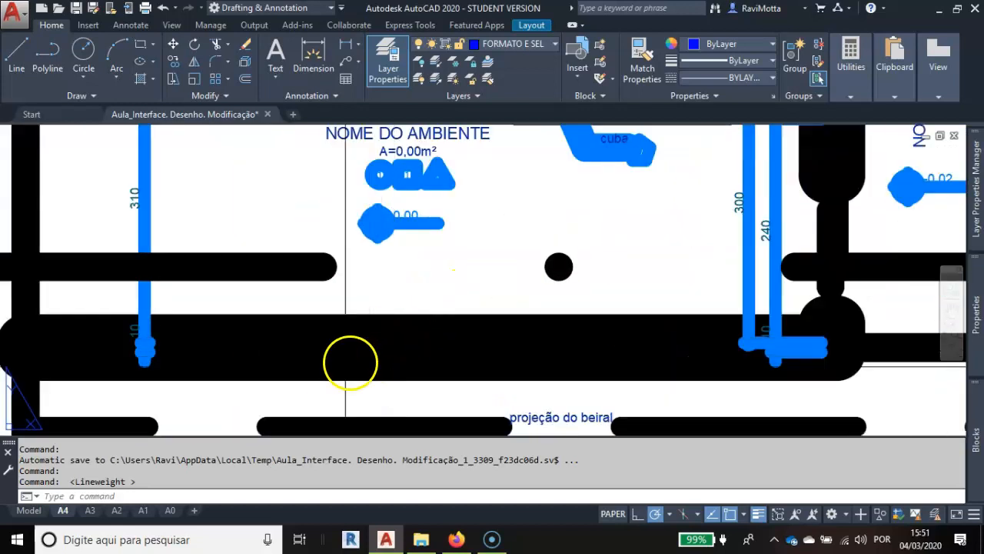
{"action": "scroll", "coordinate": [485, 279], "scroll_direction": "down", "scroll_amount": 6}
{"action": "scroll", "coordinate": [328, 341], "scroll_direction": "down", "scroll_amount": 6}
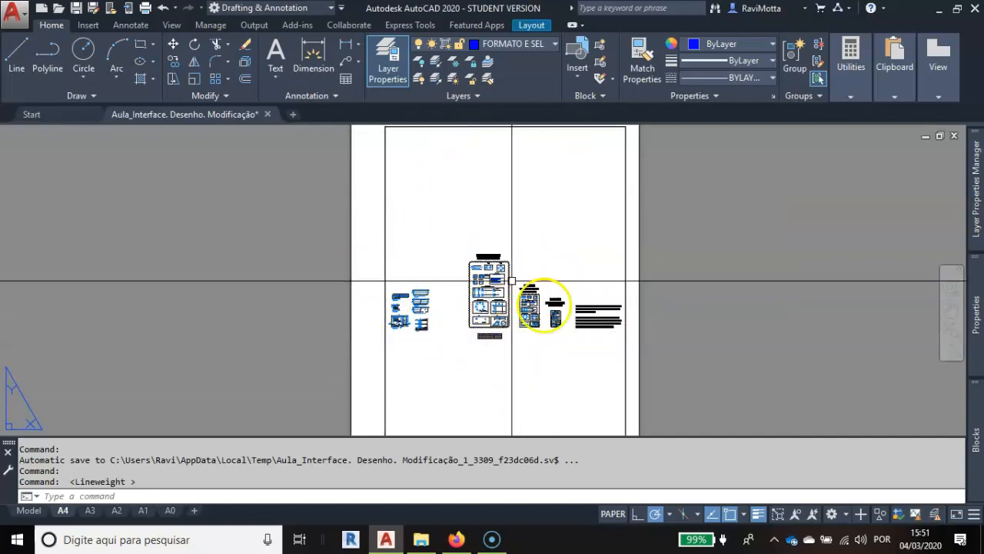
Go through the A3, A2, A1 and A0 layouts and compare the floor plan's line thicknesses on each sheet
{"action": "left_click", "coordinate": [89, 511]}
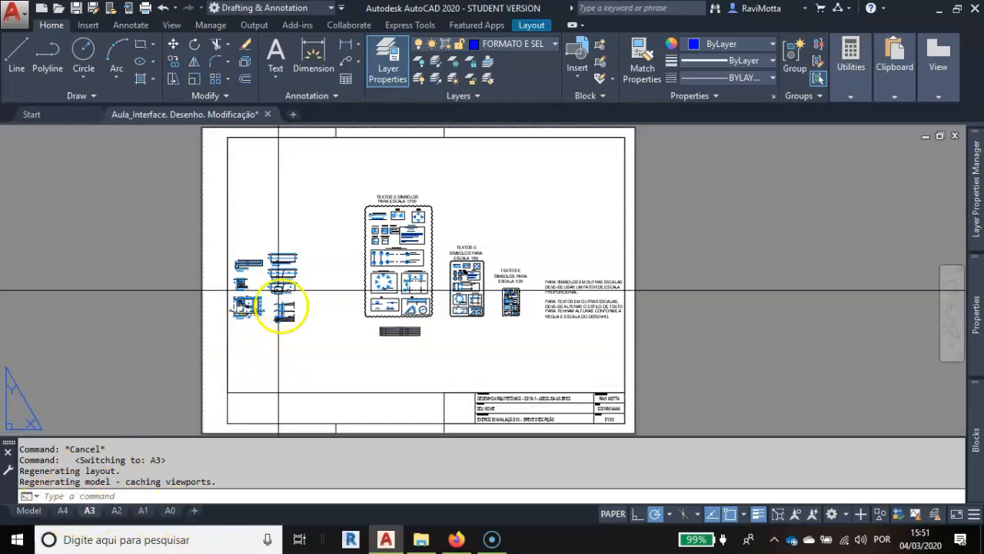
{"action": "scroll", "coordinate": [246, 339], "scroll_direction": "up", "scroll_amount": 10}
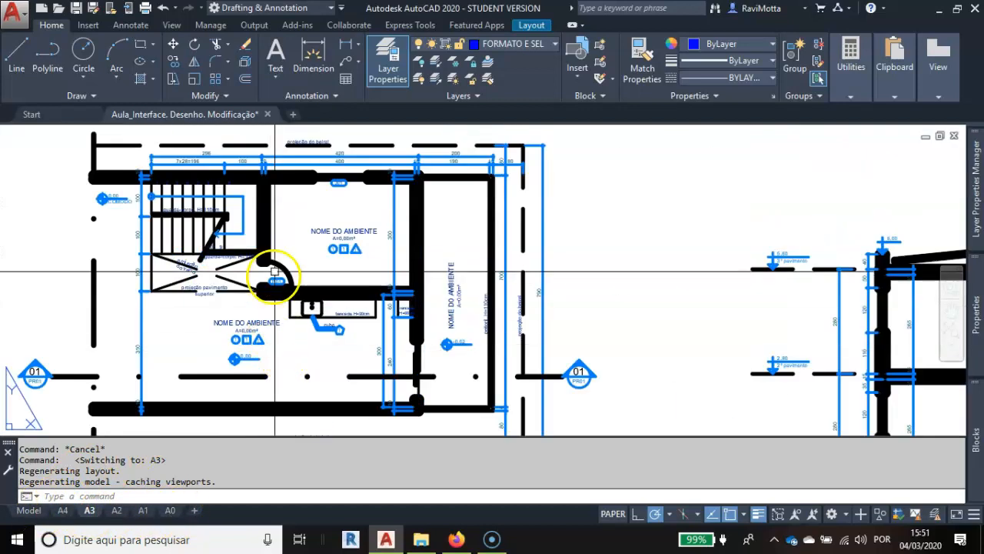
{"action": "left_click", "coordinate": [116, 511]}
{"action": "scroll", "coordinate": [306, 360], "scroll_direction": "up", "scroll_amount": 10}
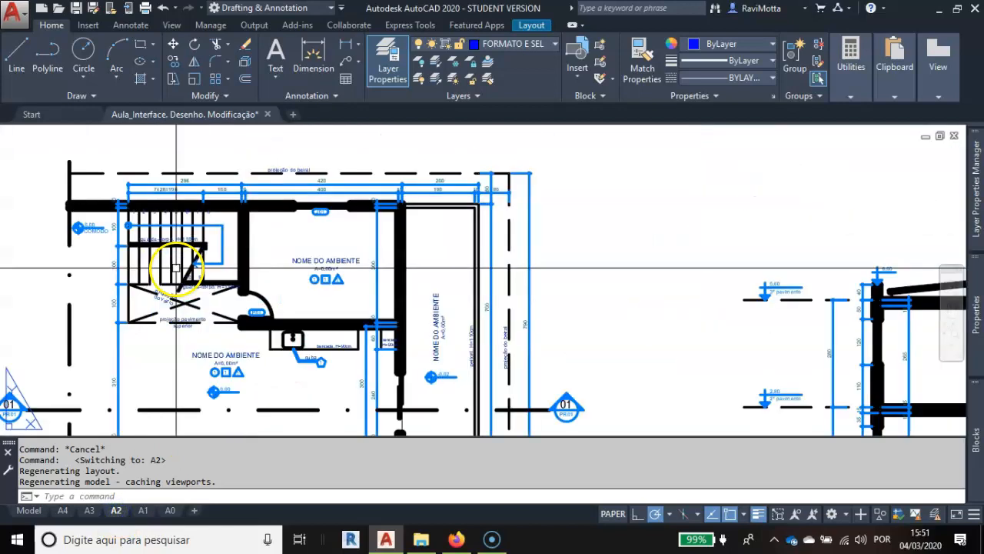
{"action": "left_click", "coordinate": [144, 511]}
{"action": "scroll", "coordinate": [193, 321], "scroll_direction": "up", "scroll_amount": 10}
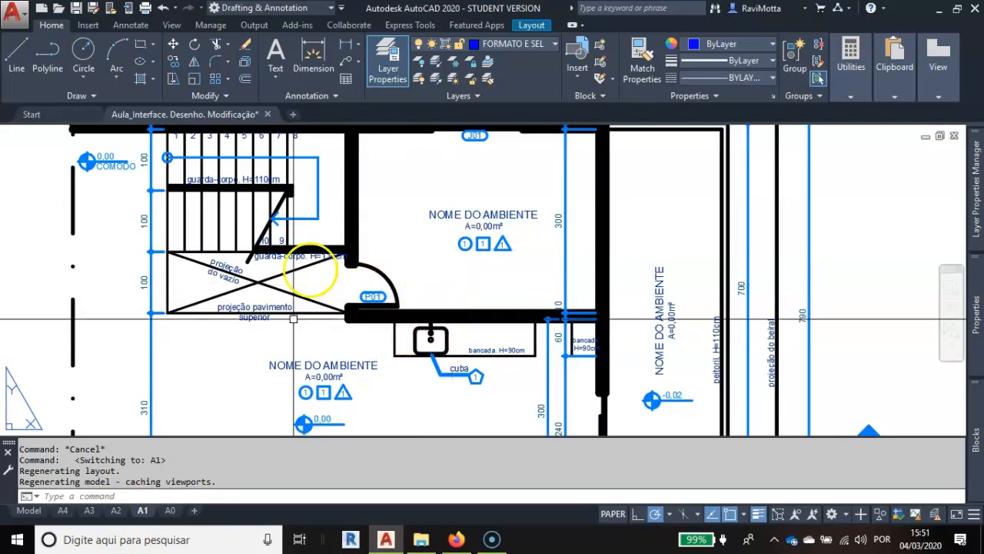
{"action": "left_click", "coordinate": [175, 511]}
{"action": "scroll", "coordinate": [306, 358], "scroll_direction": "up", "scroll_amount": 10}
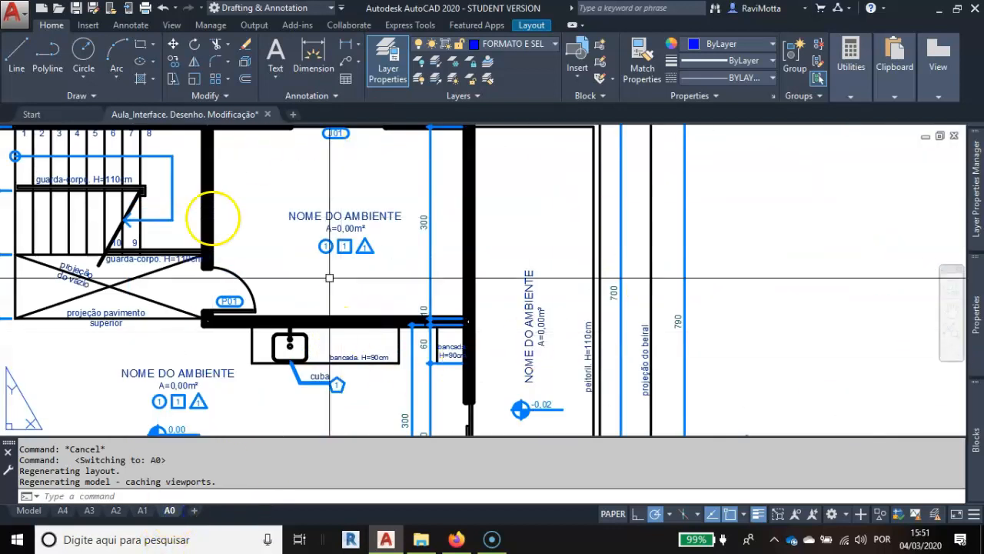
Examine the whole A0 sheet and the lineweights of its lower-floor plan up close
{"action": "scroll", "coordinate": [391, 341], "scroll_direction": "down", "scroll_amount": 10}
{"action": "scroll", "coordinate": [663, 356], "scroll_direction": "down", "scroll_amount": 5}
{"action": "middle_click_drag", "start_coordinate": [675, 354], "coordinate": [421, 358]}
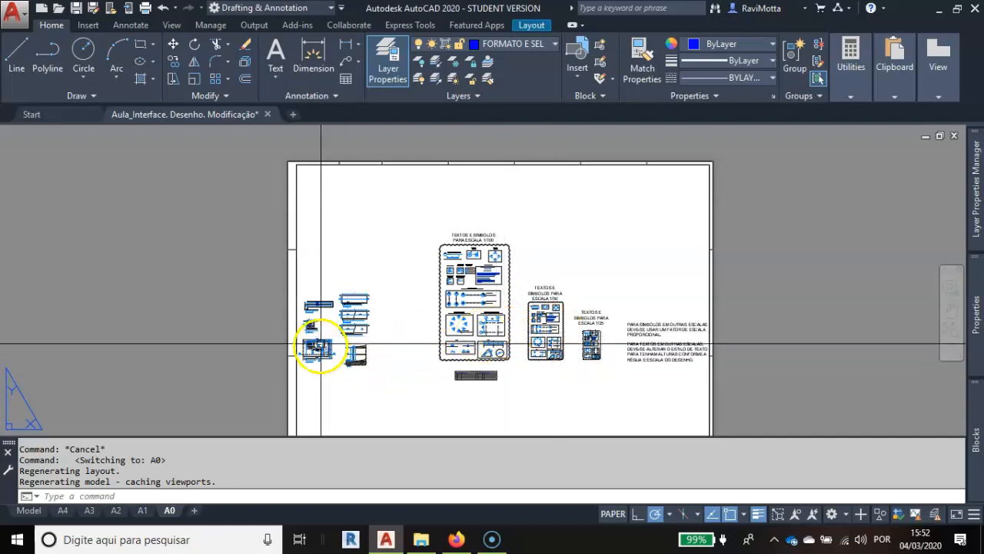
{"action": "scroll", "coordinate": [321, 344], "scroll_direction": "up", "scroll_amount": 10}
{"action": "middle_click_drag", "start_coordinate": [276, 356], "coordinate": [499, 235]}
{"action": "scroll", "coordinate": [400, 283], "scroll_direction": "up", "scroll_amount": 4}
{"action": "middle_click_drag", "start_coordinate": [401, 287], "coordinate": [532, 382]}
{"action": "scroll", "coordinate": [538, 338], "scroll_direction": "down", "scroll_amount": 6}
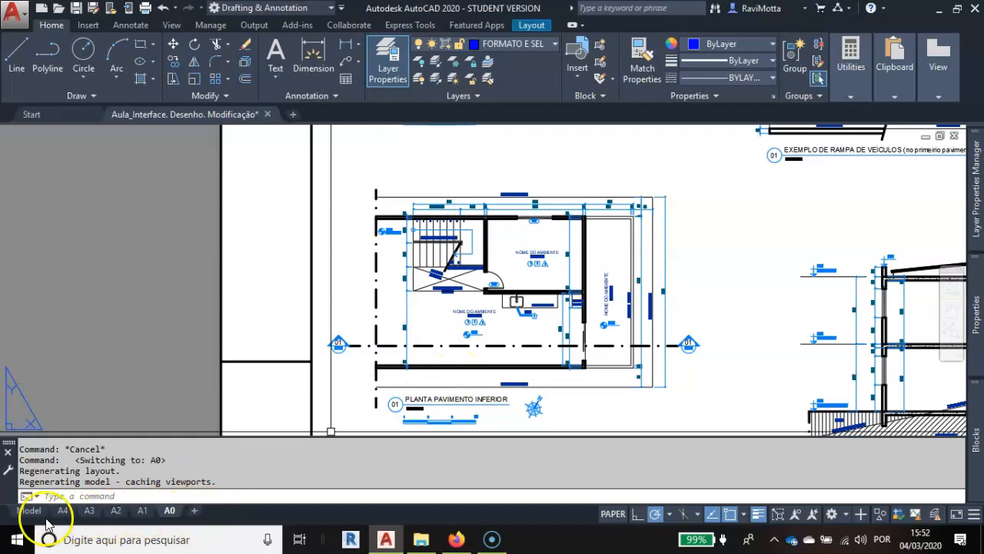
Return to model space and turn off the lineweight display
{"action": "left_click", "coordinate": [23, 511]}
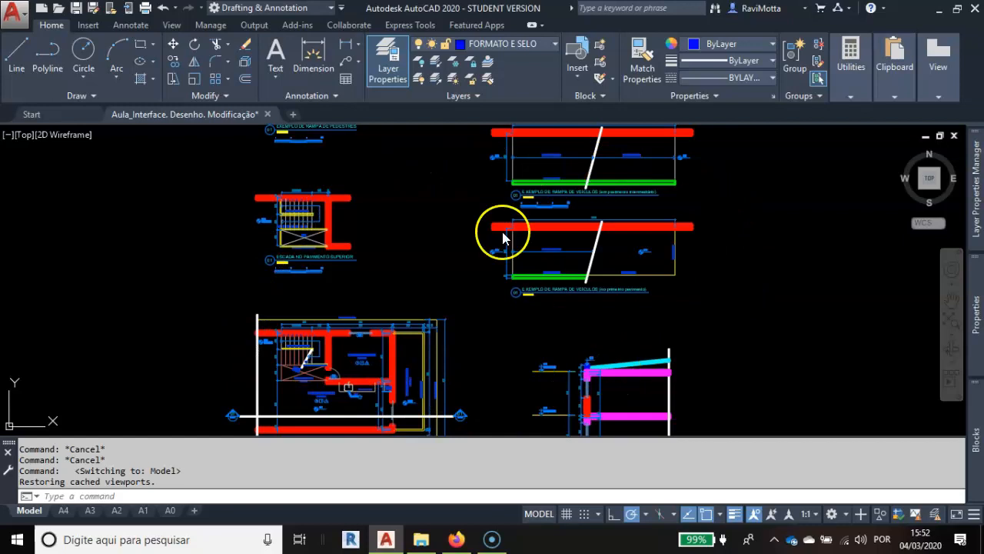
{"action": "scroll", "coordinate": [299, 329], "scroll_direction": "up", "scroll_amount": 5}
{"action": "scroll", "coordinate": [670, 403], "scroll_direction": "down", "scroll_amount": 8}
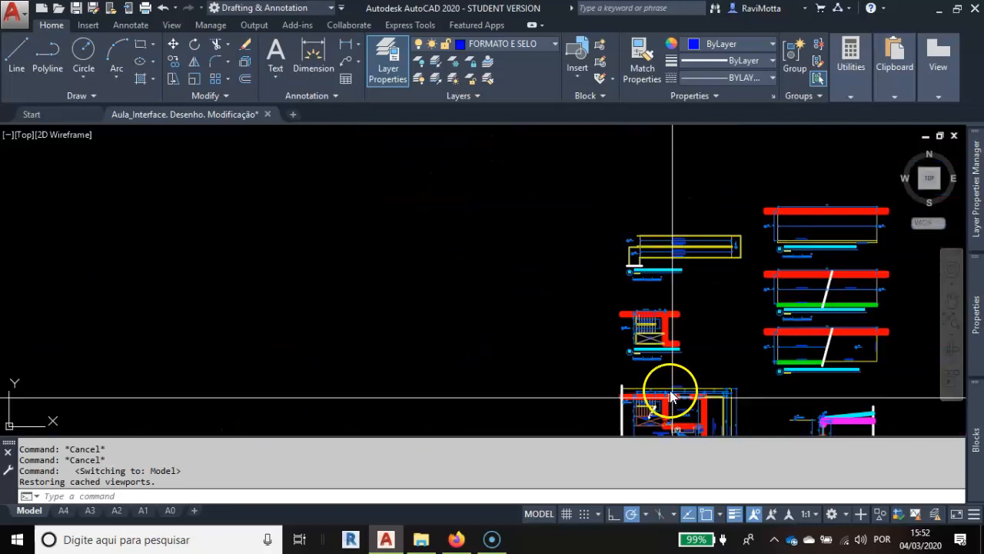
{"action": "middle_click_drag", "start_coordinate": [671, 396], "coordinate": [525, 238]}
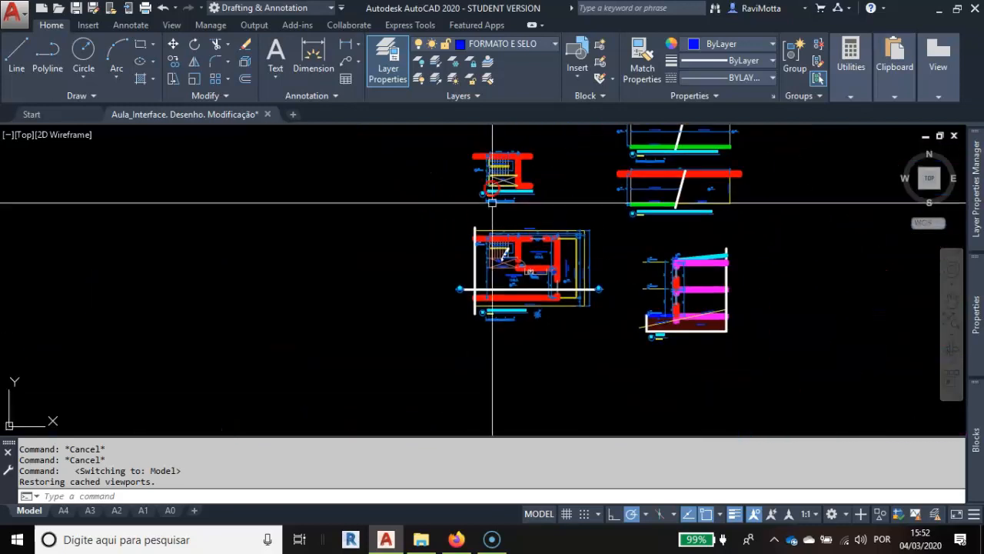
{"action": "left_click", "coordinate": [735, 515]}
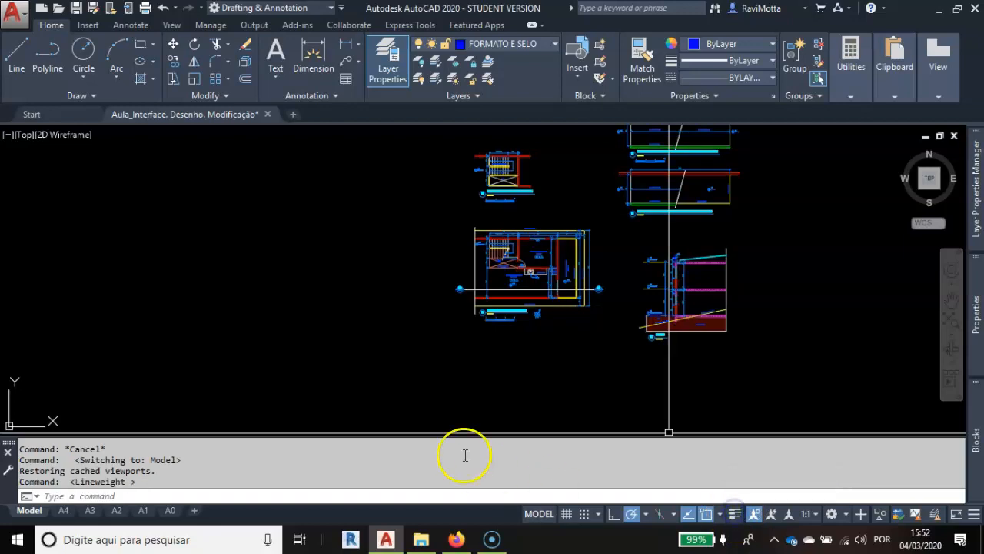
Check the layer of the wall line beside the J01 window in the lower-floor plan
{"action": "scroll", "coordinate": [562, 239], "scroll_direction": "up", "scroll_amount": 8}
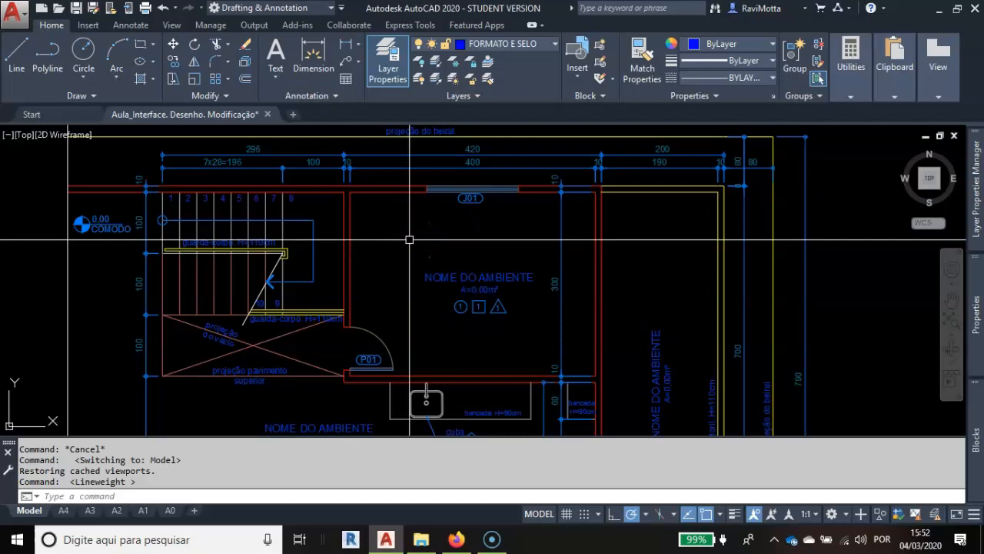
{"action": "left_click", "coordinate": [383, 192]}
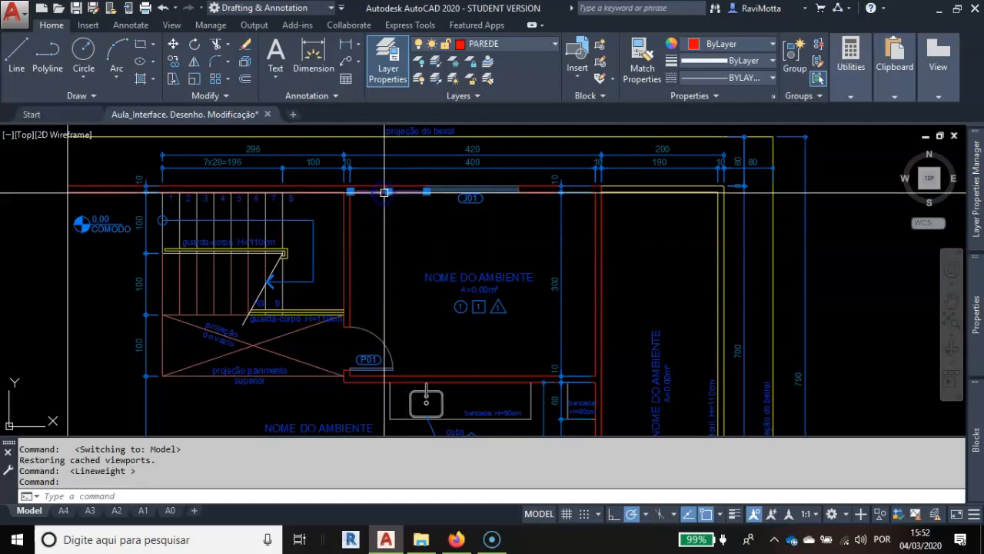
{"action": "left_click", "coordinate": [385, 292]}
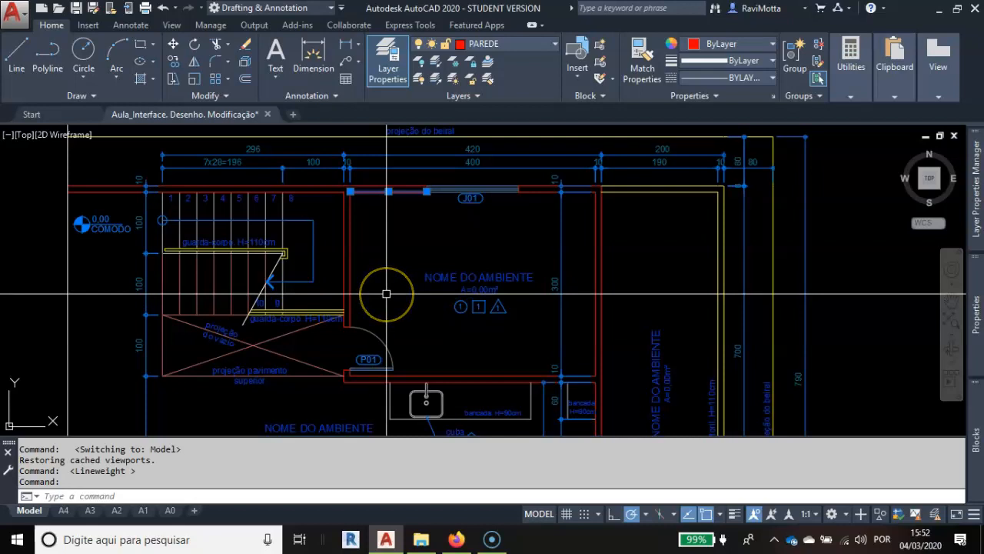
{"action": "key", "text": "Escape"}
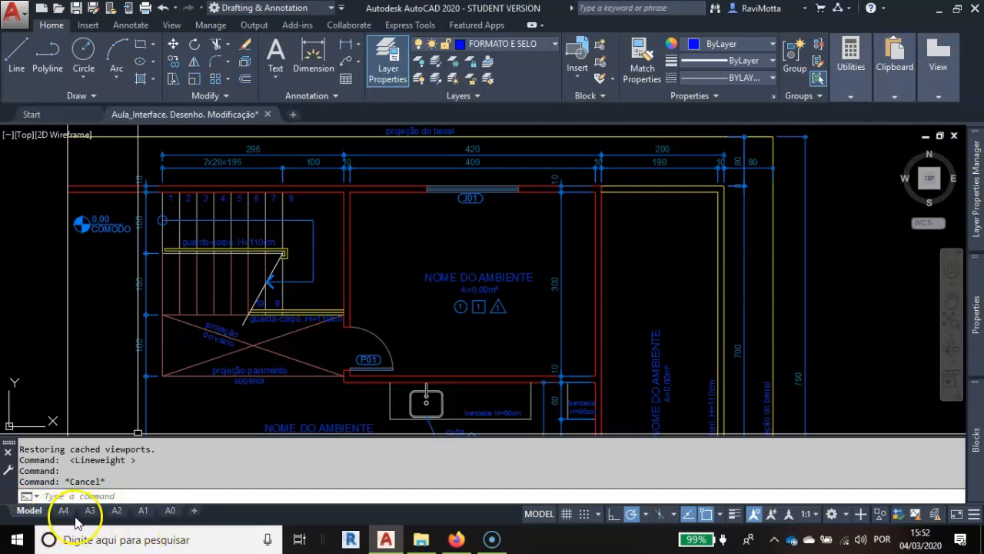
Review the list of the drawing's layers without changing the current one
{"action": "mouse_move", "coordinate": [68, 517]}
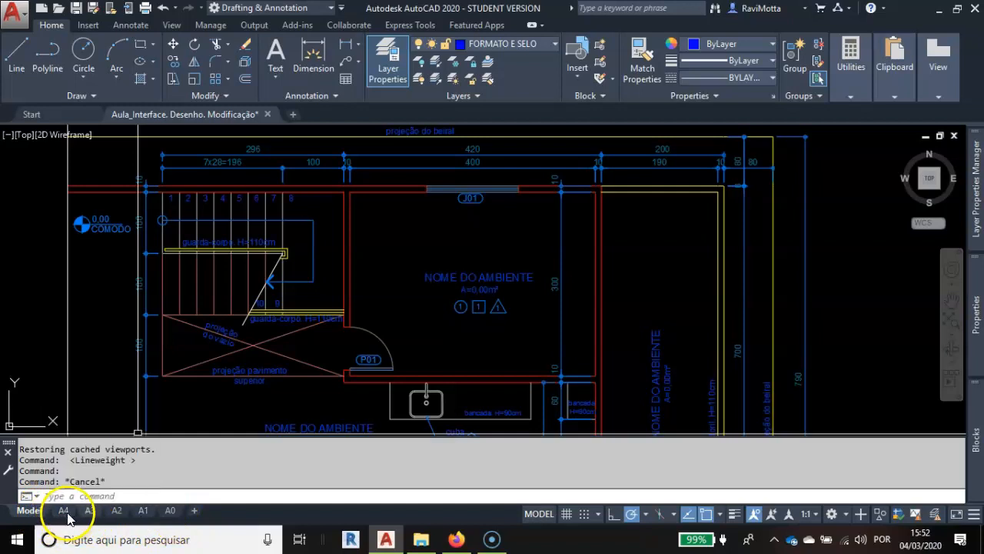
{"action": "mouse_move", "coordinate": [468, 304]}
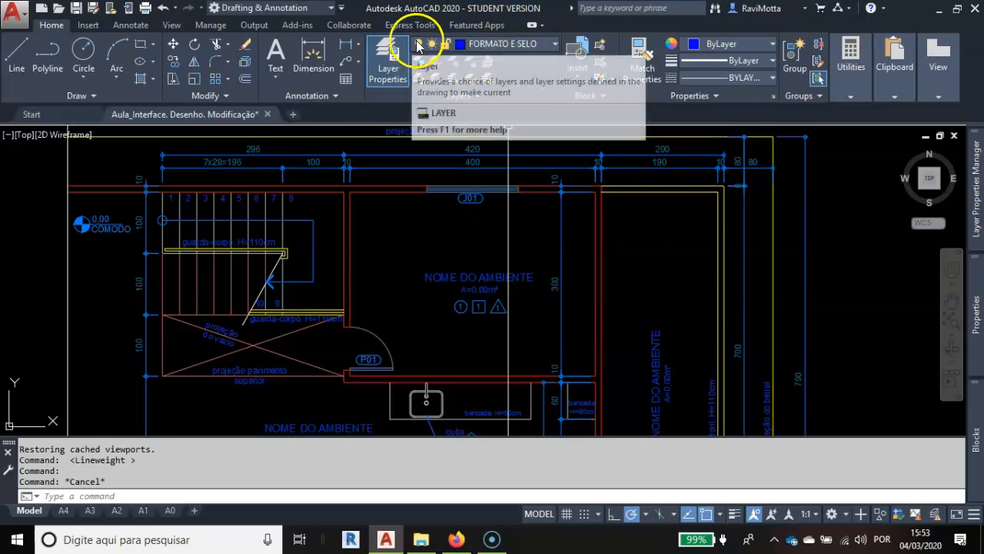
{"action": "left_click", "coordinate": [550, 49]}
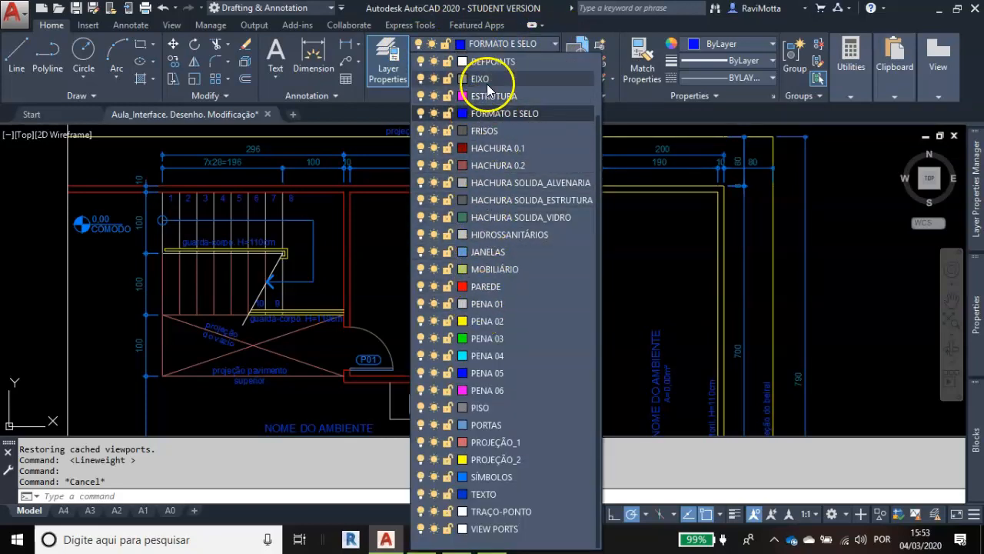
{"action": "key", "text": "Escape"}
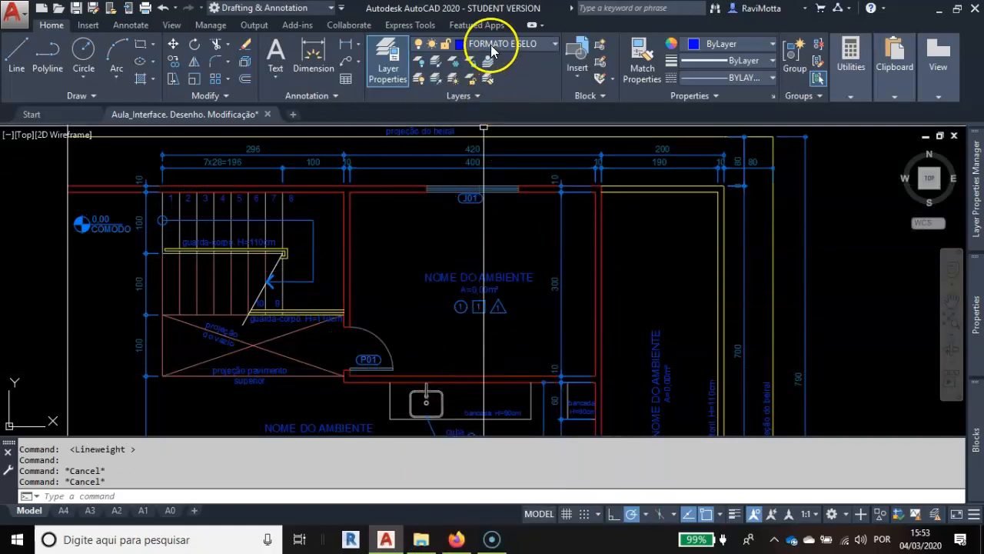
Draw a vertical line in the empty area between the floor plan and the section on layer FORMATO E SELO
{"action": "middle_click_drag", "start_coordinate": [587, 232], "coordinate": [273, 216]}
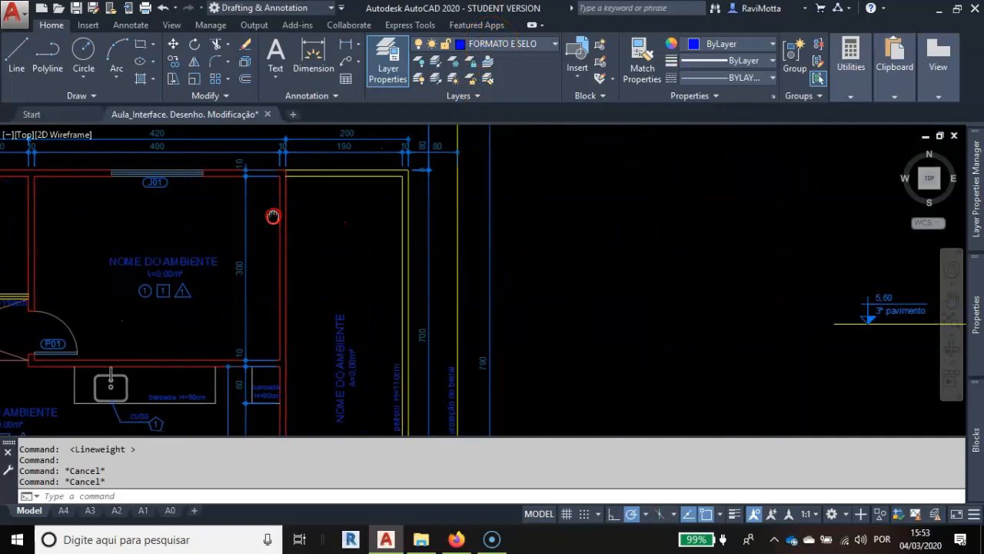
{"action": "type", "text": "L"}
{"action": "key", "text": "Return"}
{"action": "left_click", "coordinate": [621, 170]}
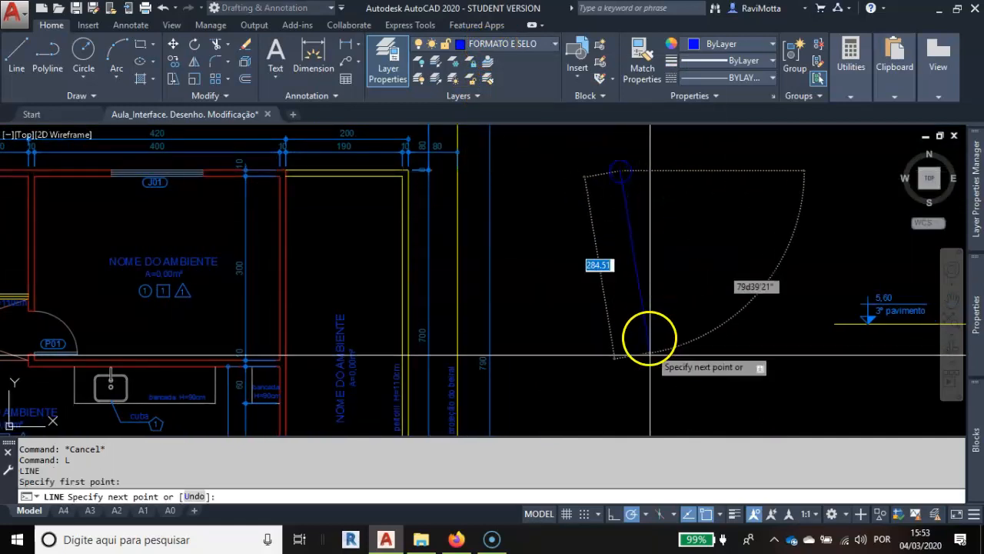
{"action": "left_click", "coordinate": [620, 387]}
{"action": "key", "text": "Escape"}
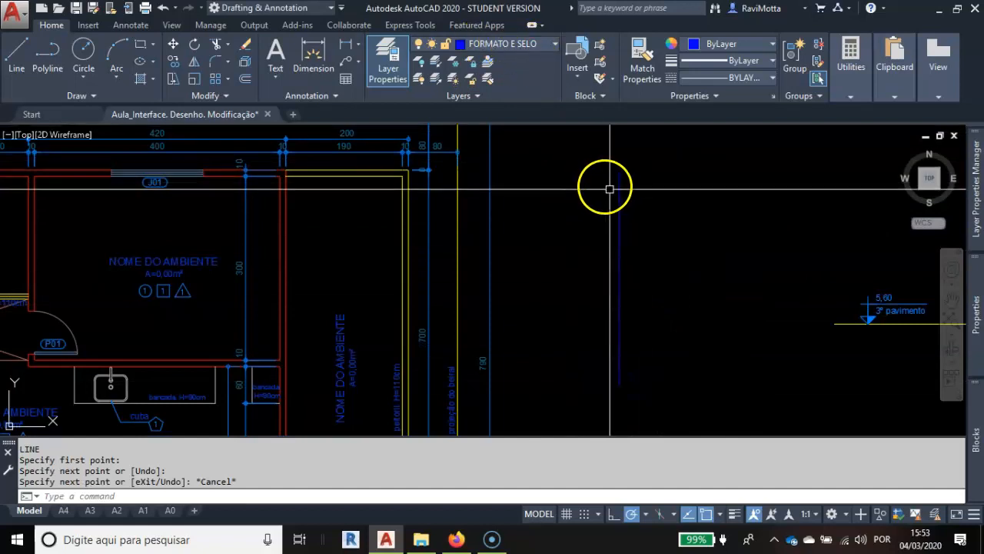
Check the layers of the new vertical line and the parapet's inner polyline, and review the layer list
{"action": "left_click", "coordinate": [622, 235]}
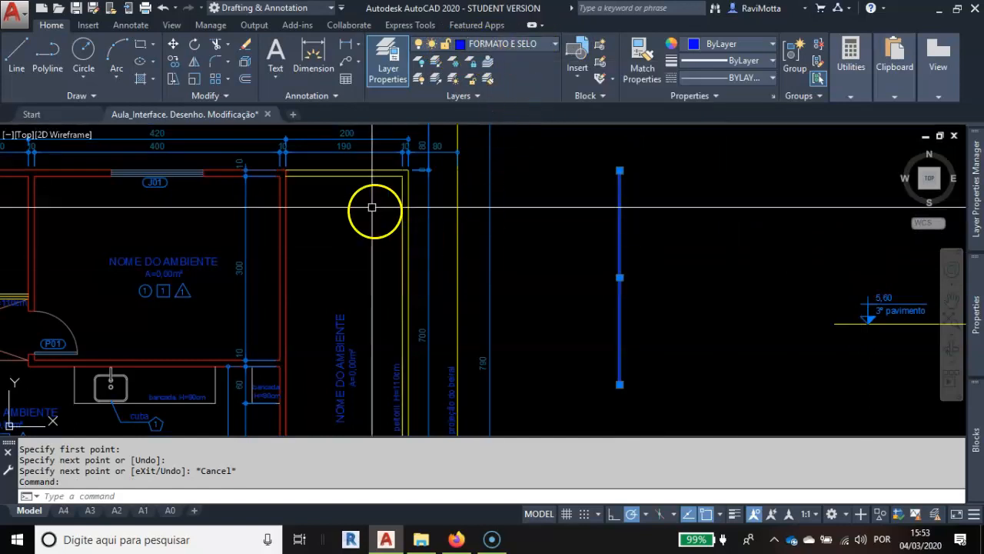
{"action": "key", "text": "Escape"}
{"action": "mouse_move", "coordinate": [349, 175]}
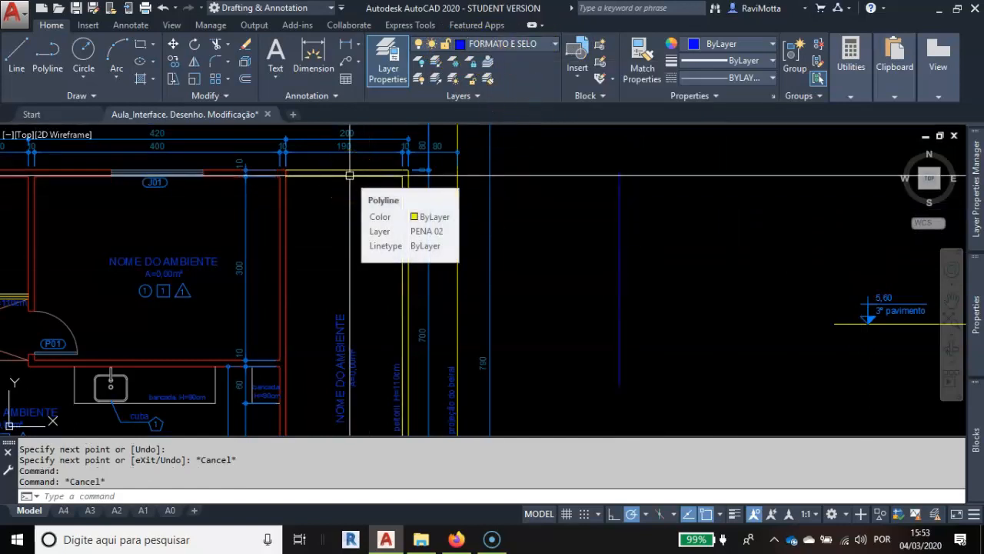
{"action": "left_click", "coordinate": [349, 176]}
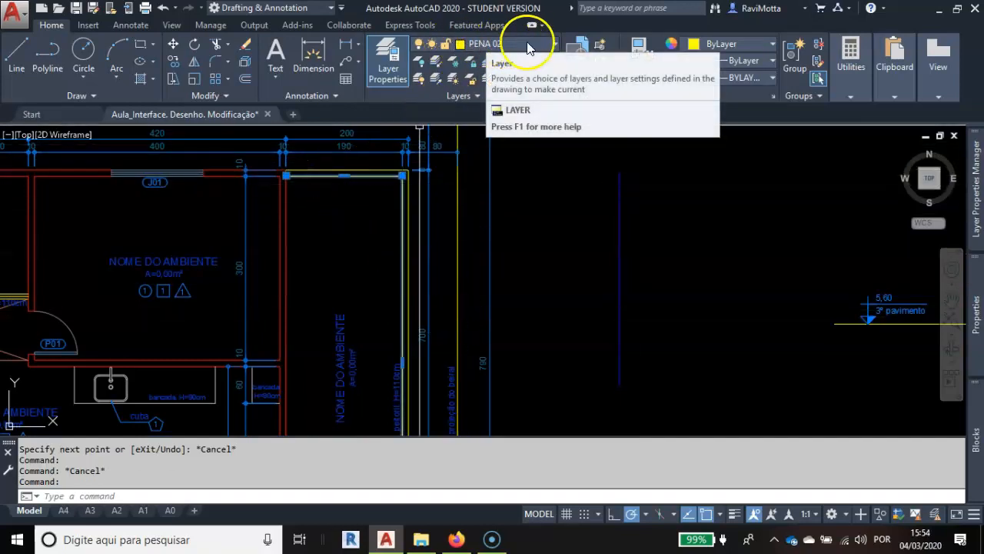
{"action": "key", "text": "Escape"}
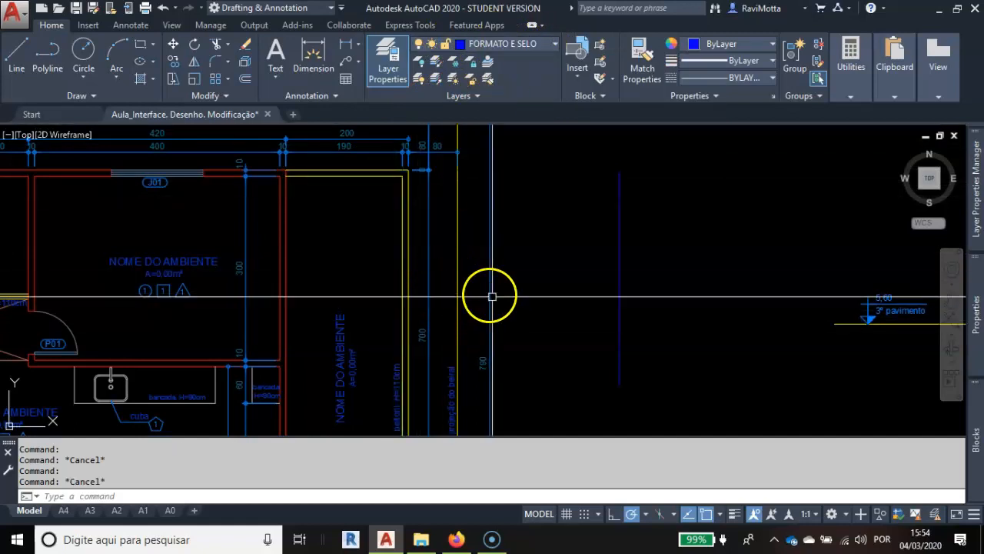
{"action": "left_click", "coordinate": [556, 47]}
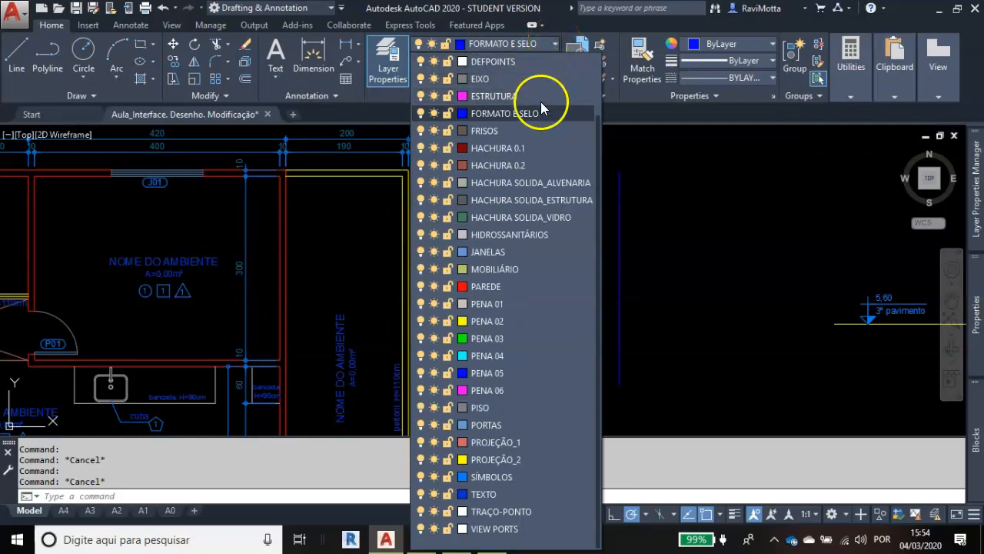
{"action": "left_click", "coordinate": [348, 203]}
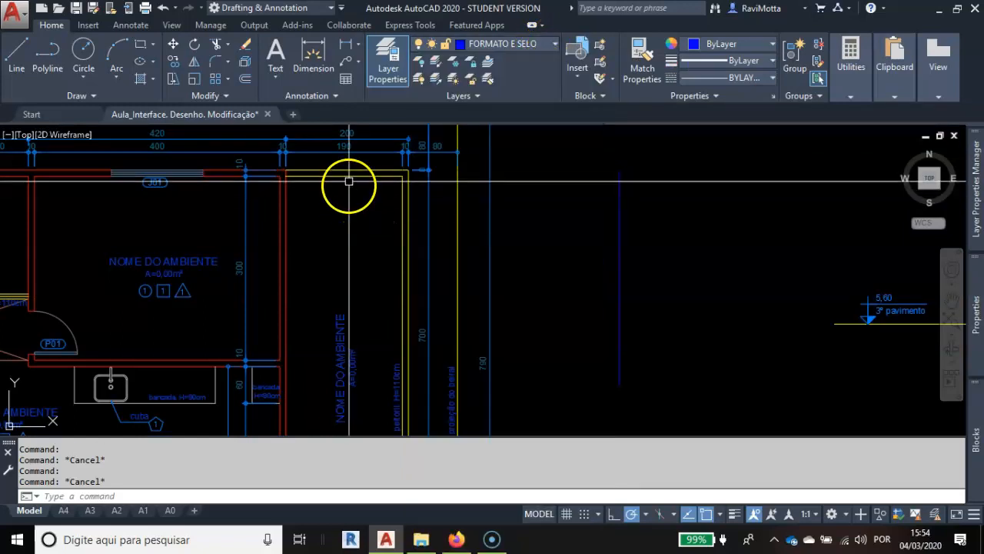
Try assigning the parapet's inner polyline to layer PENA 05 and undo that layer change
{"action": "left_click", "coordinate": [352, 176]}
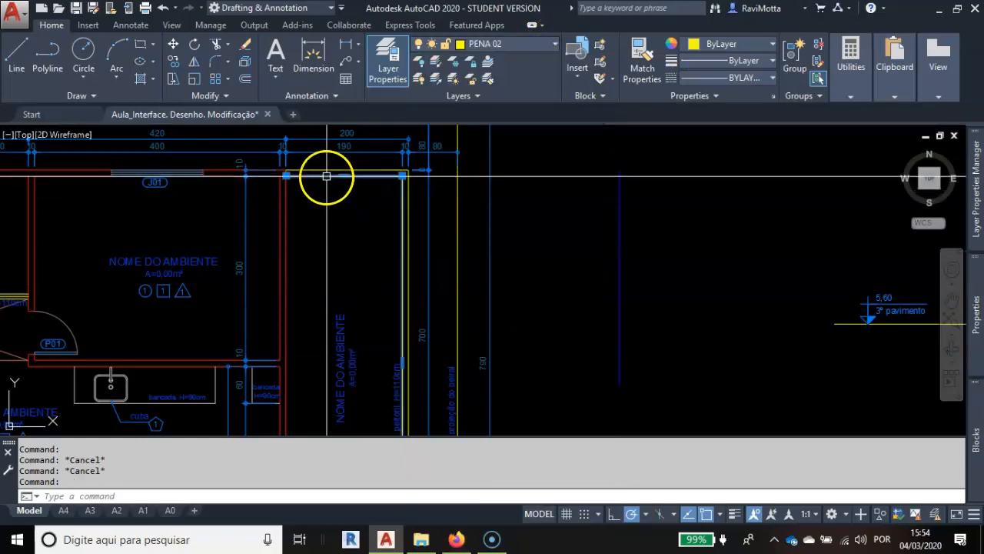
{"action": "left_click", "coordinate": [545, 47]}
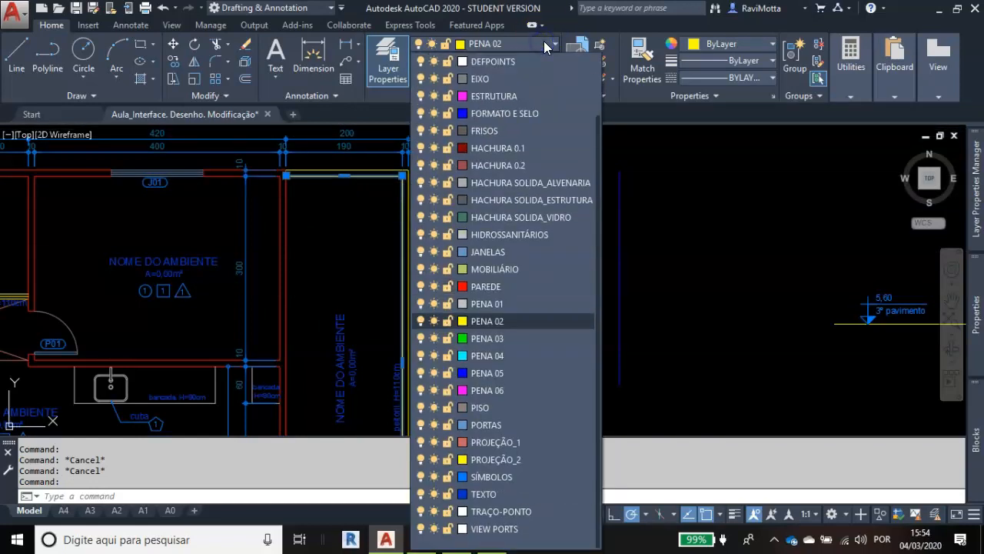
{"action": "left_click", "coordinate": [483, 374]}
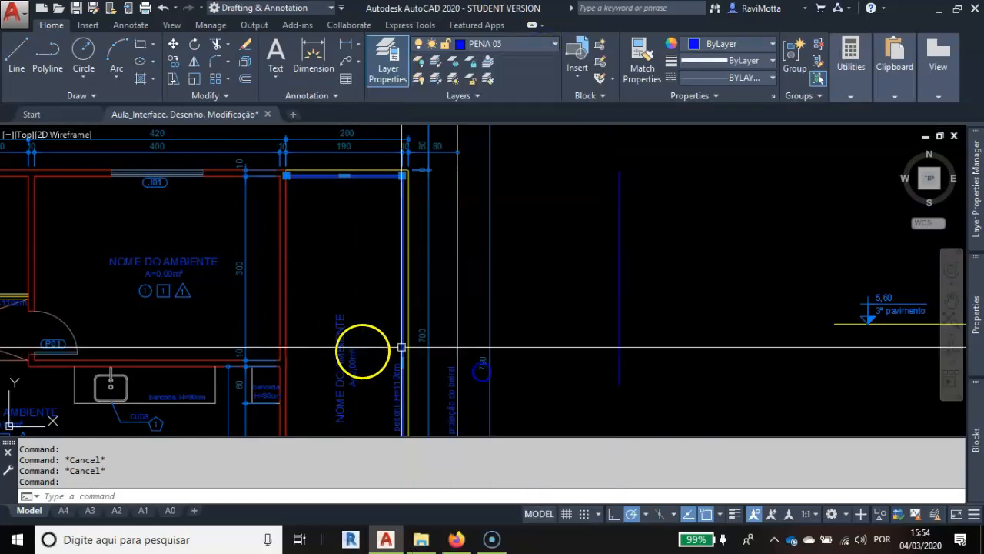
{"action": "key", "text": "Escape"}
{"action": "left_click", "coordinate": [451, 194]}
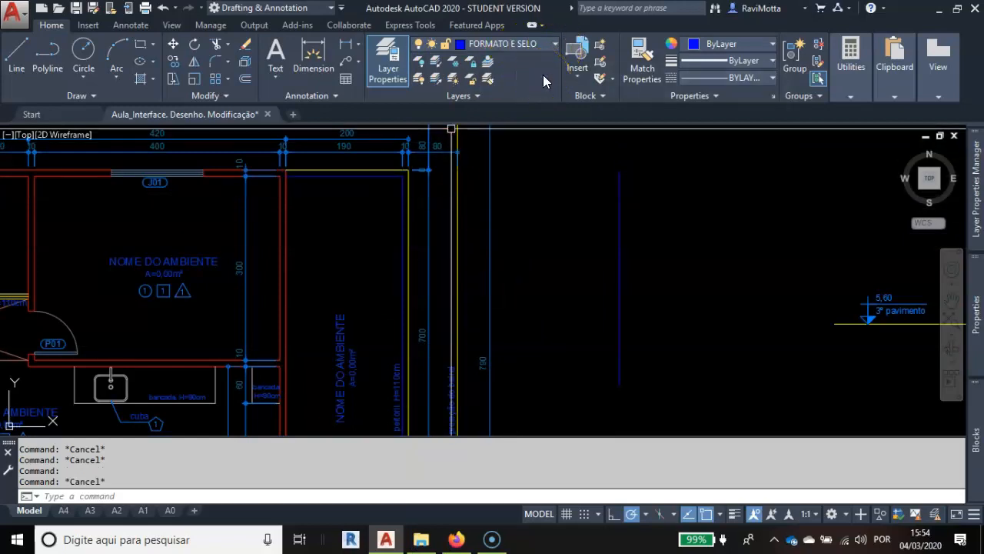
{"action": "key", "text": "ctrl+z"}
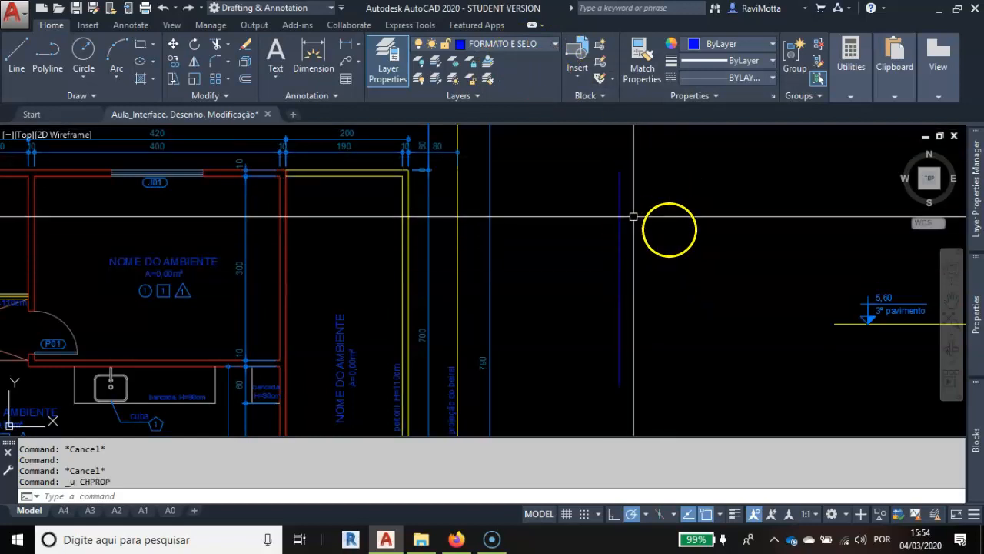
Open the Layer Properties Manager and narrow it so more of the floor plan remains in view
{"action": "left_click", "coordinate": [385, 63]}
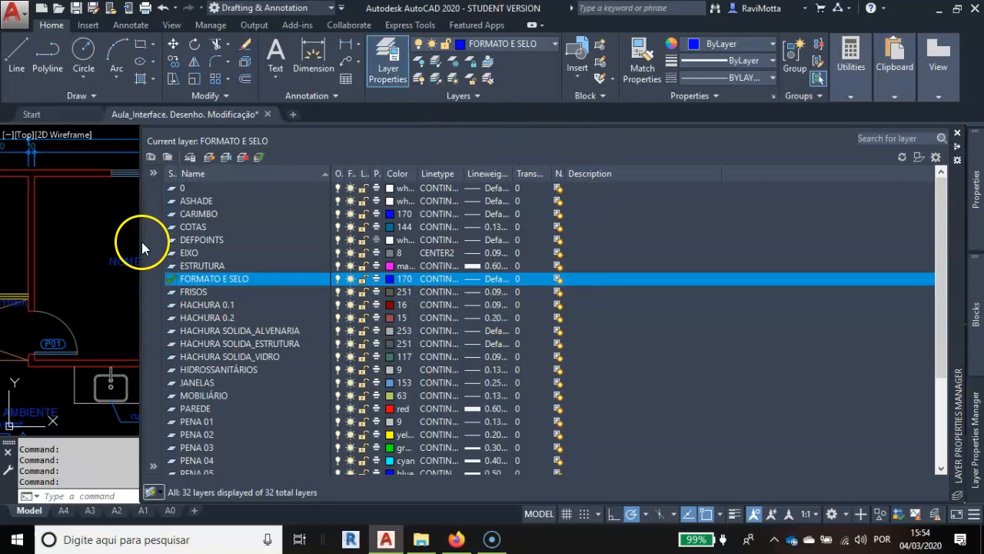
{"action": "left_click_drag", "start_coordinate": [141, 241], "coordinate": [367, 227]}
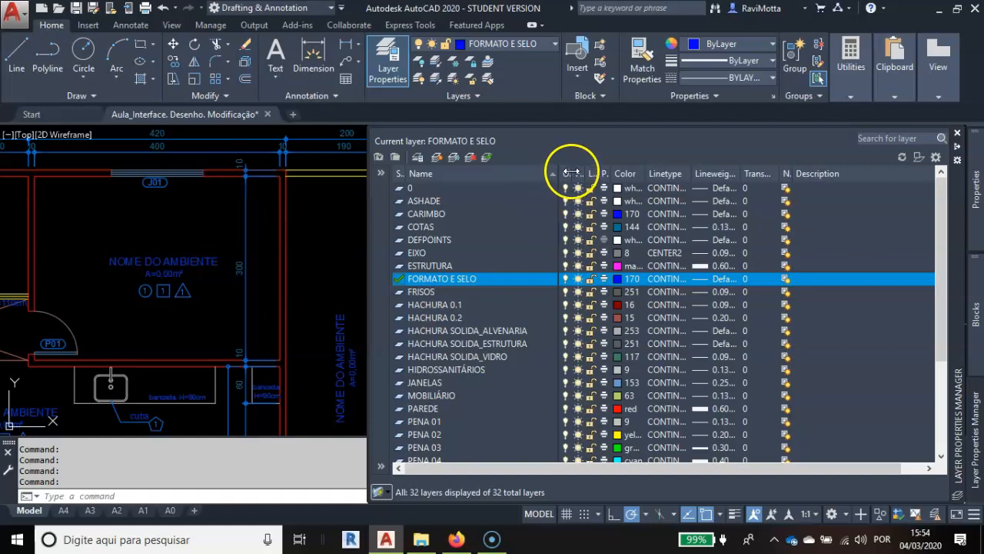
Try freezing layer PAREDE and undo that layer change
{"action": "left_click", "coordinate": [579, 279]}
{"action": "left_click", "coordinate": [579, 289]}
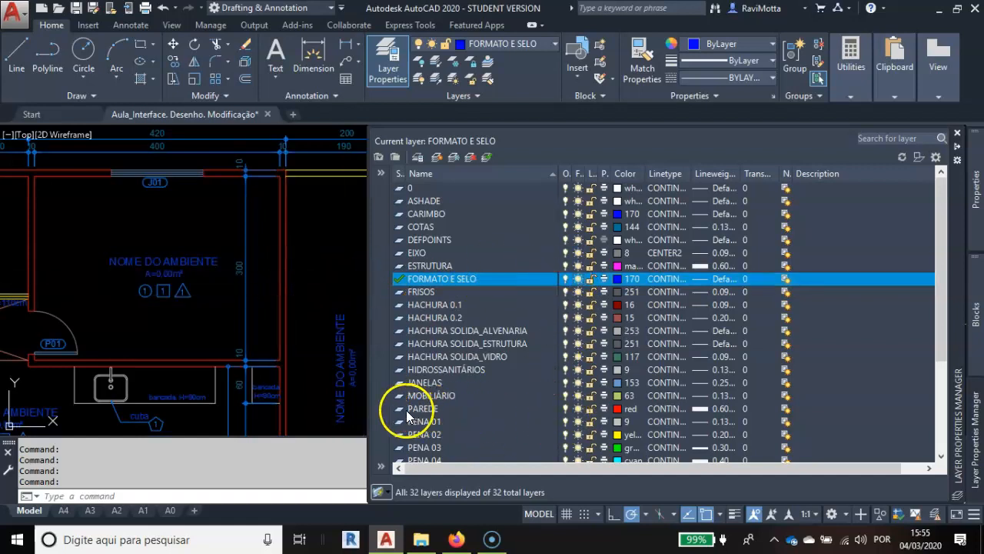
{"action": "left_click", "coordinate": [579, 408]}
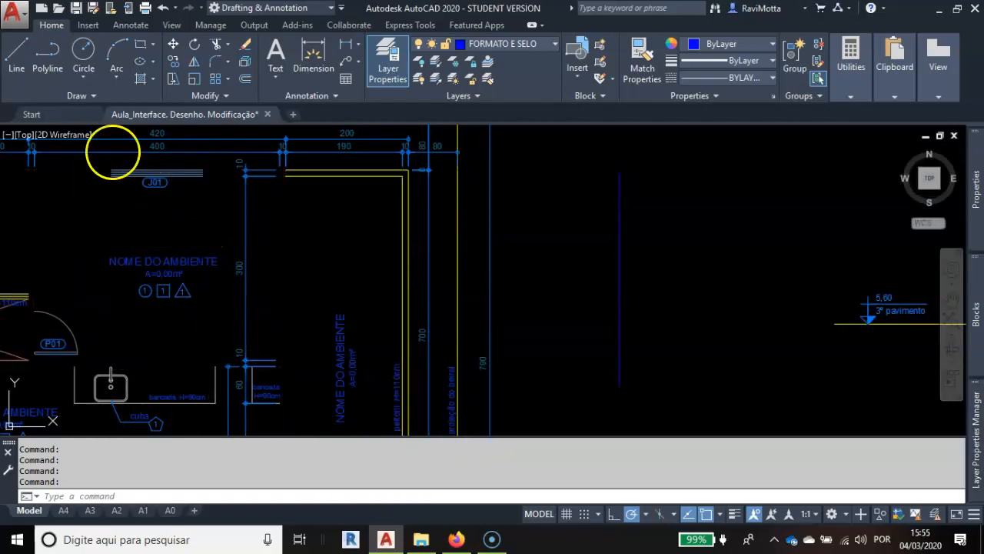
{"action": "key", "text": "ctrl+z"}
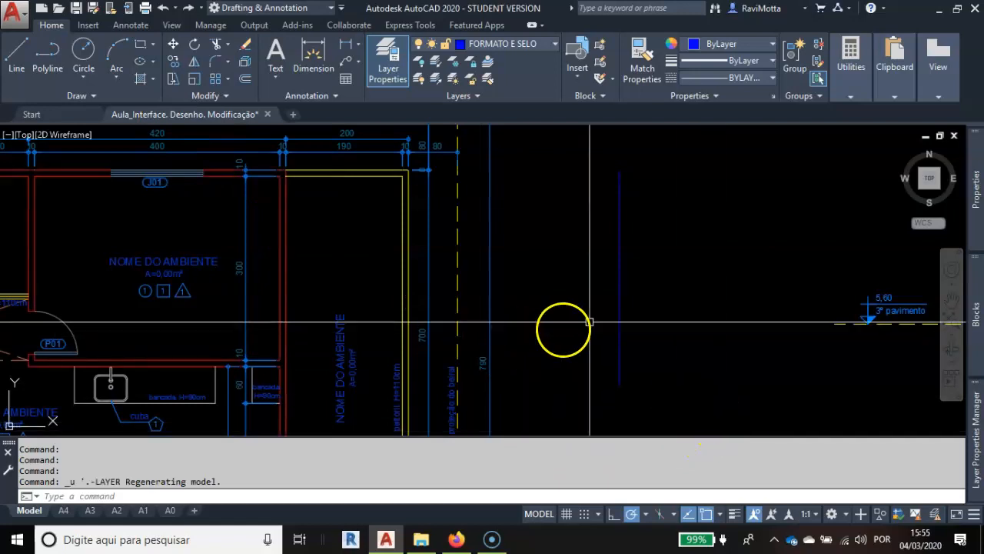
Lock layer PAREDE in the Layer Properties Manager
{"action": "mouse_move", "coordinate": [975, 416]}
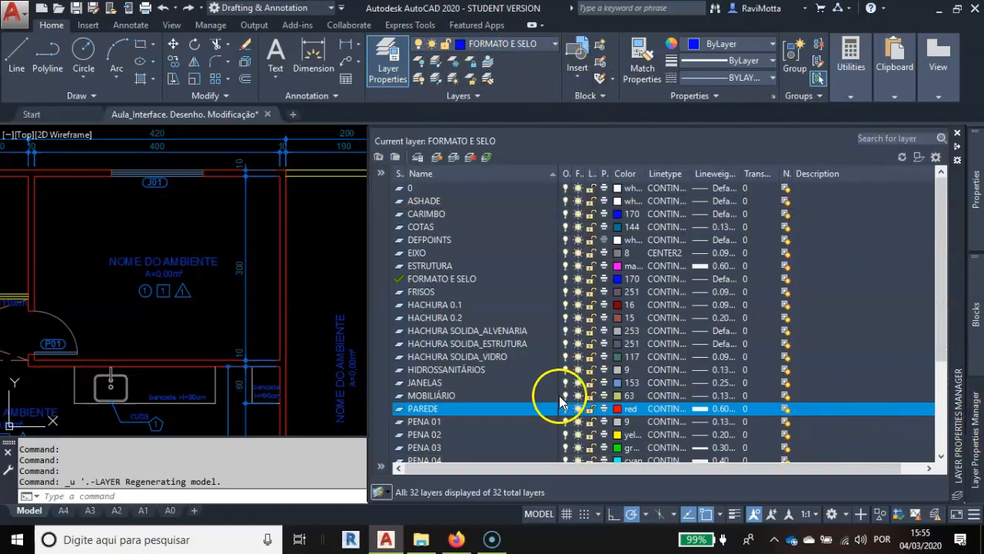
{"action": "left_click", "coordinate": [590, 408]}
{"action": "left_click", "coordinate": [590, 410]}
Try to erase the two vertical wall lines beside the 300 dimension, and undo the erase attempt and the PAREDE layer lock
{"action": "left_click", "coordinate": [292, 377]}
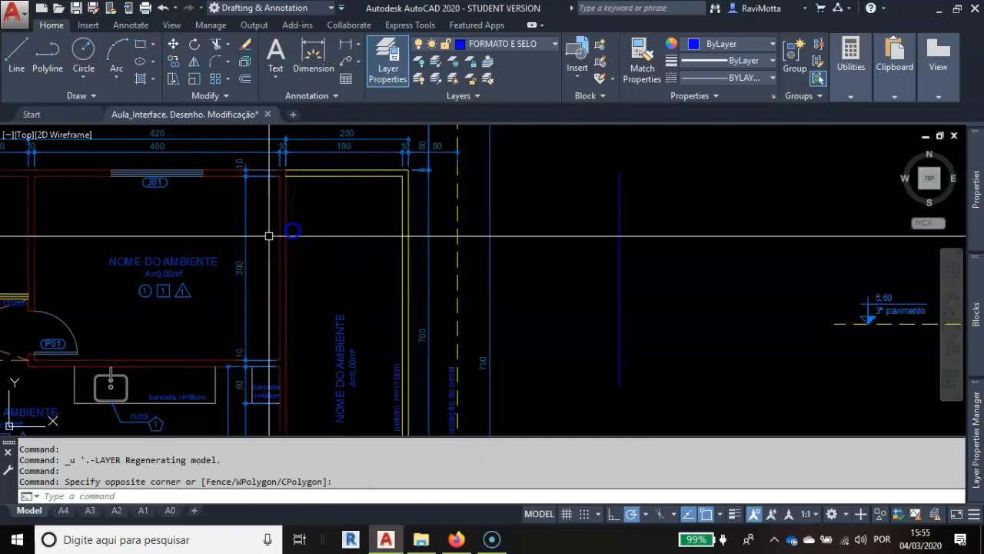
{"action": "left_click", "coordinate": [321, 231]}
{"action": "left_click", "coordinate": [265, 251]}
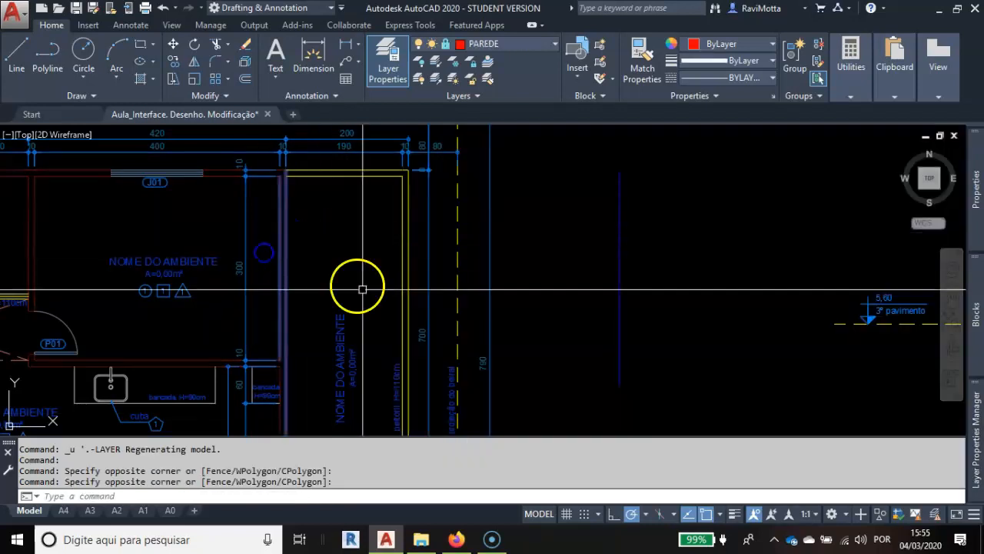
{"action": "key", "text": "Delete"}
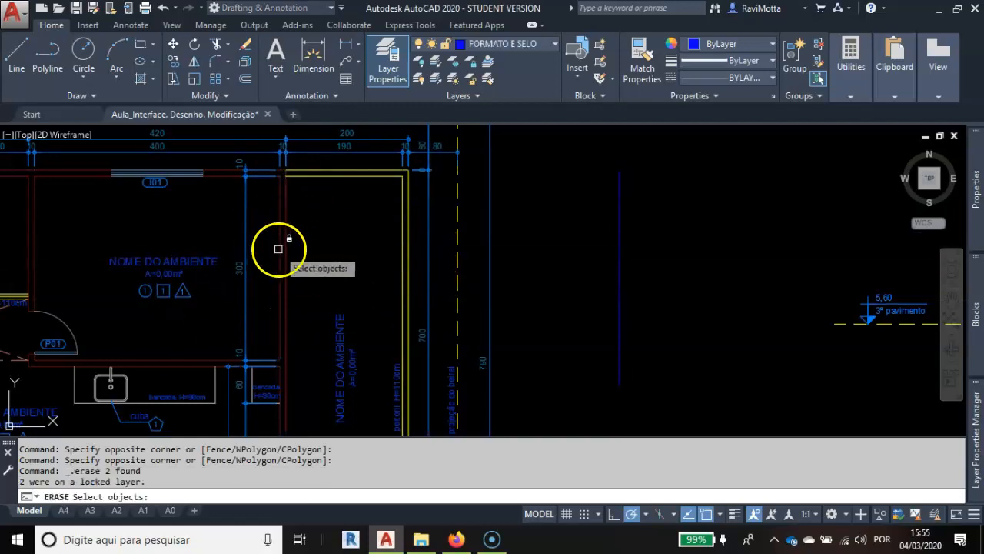
{"action": "key", "text": "Escape"}
{"action": "key", "text": "ctrl+z"}
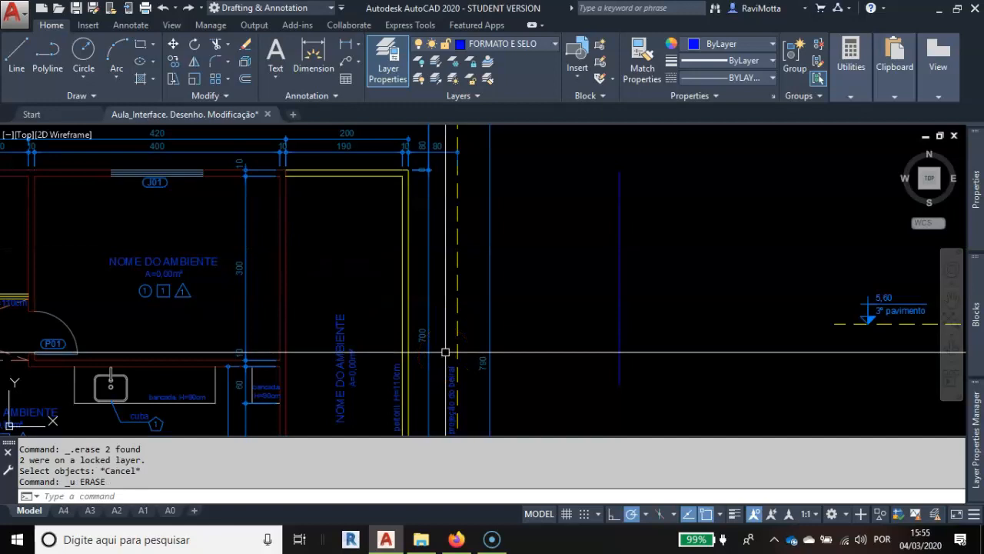
{"action": "key", "text": "ctrl+z"}
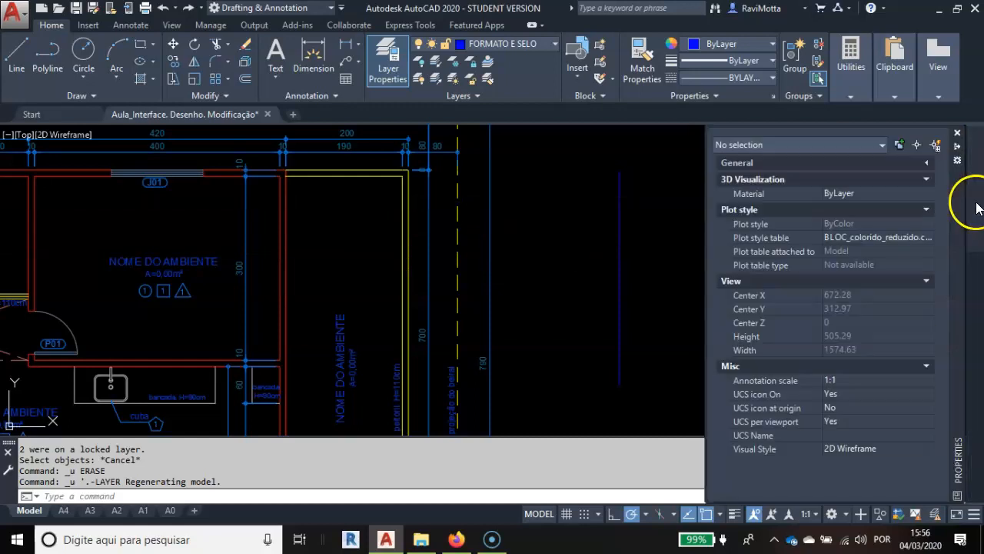
Examine the colors of layers PAREDE, PENA 01 and PENA 02 in the Layer Properties Manager
{"action": "mouse_move", "coordinate": [970, 450]}
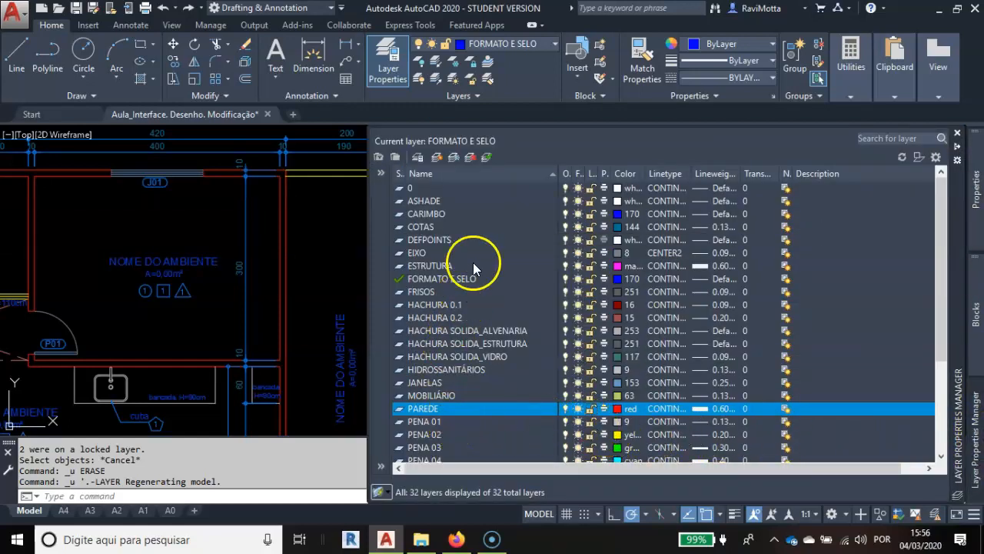
{"action": "scroll", "coordinate": [488, 384], "scroll_direction": "down", "scroll_amount": 1}
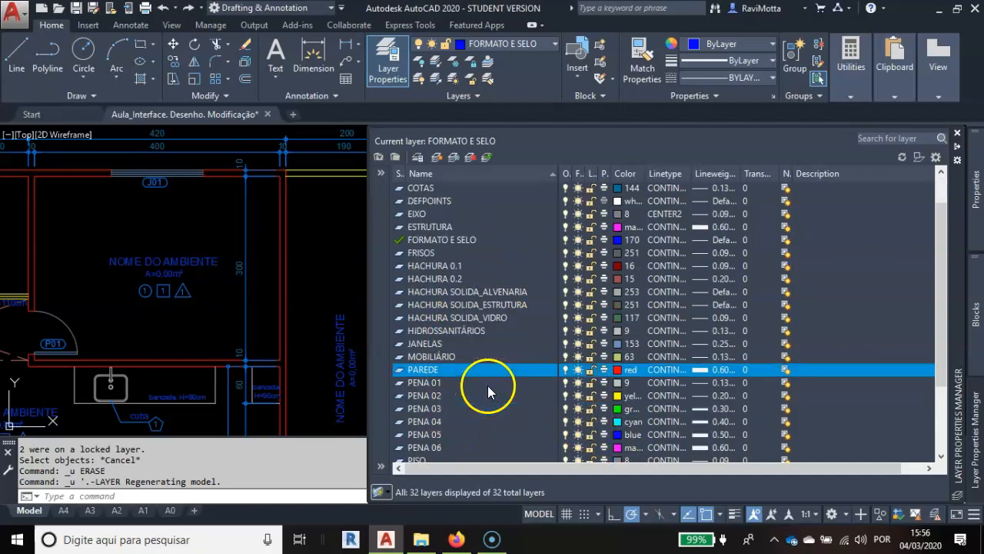
{"action": "scroll", "coordinate": [446, 377], "scroll_direction": "down", "scroll_amount": 1}
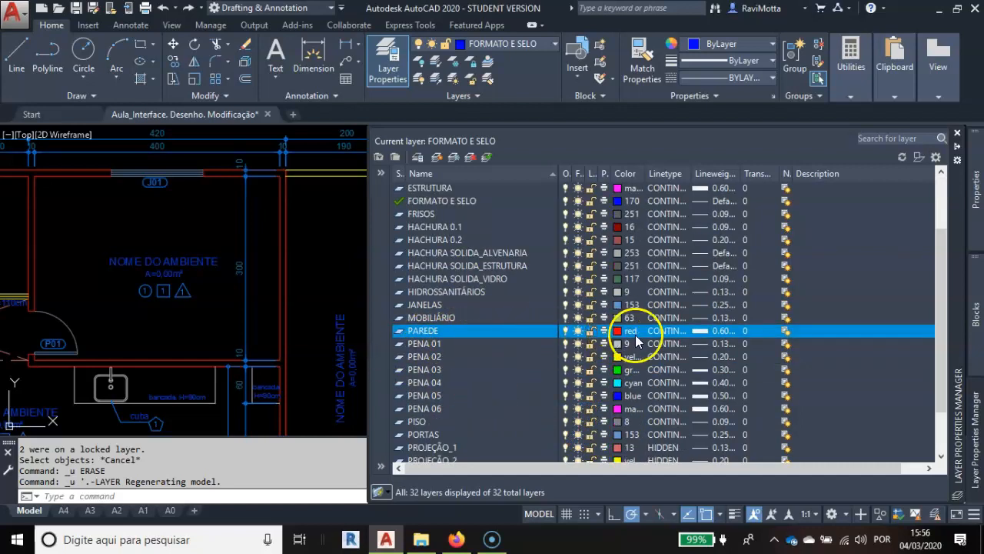
{"action": "left_click", "coordinate": [617, 323]}
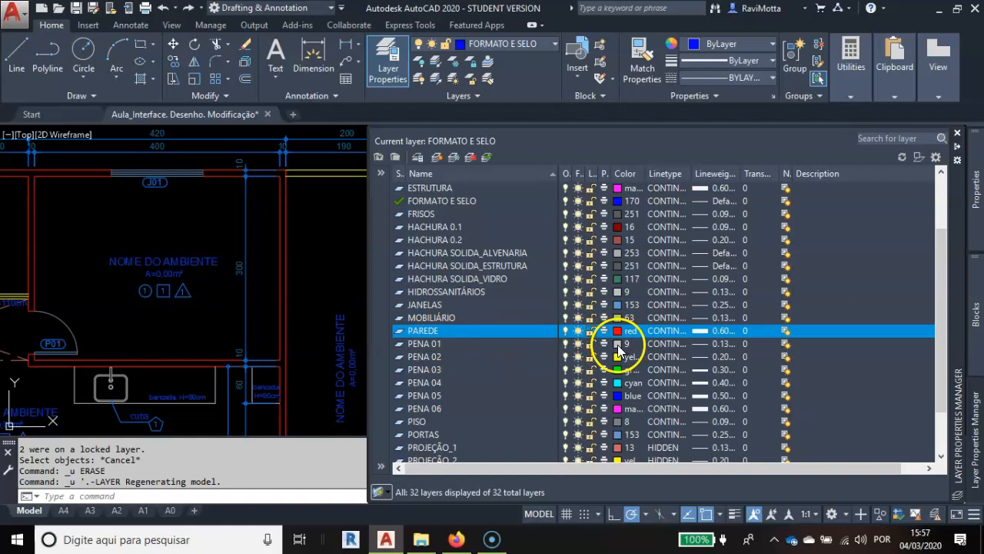
{"action": "left_click", "coordinate": [428, 345]}
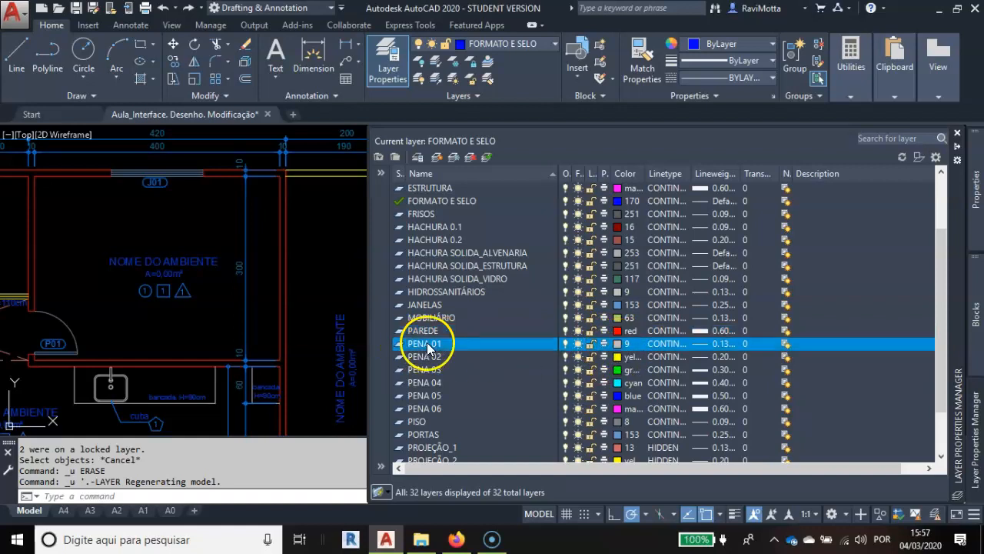
{"action": "left_click", "coordinate": [426, 358]}
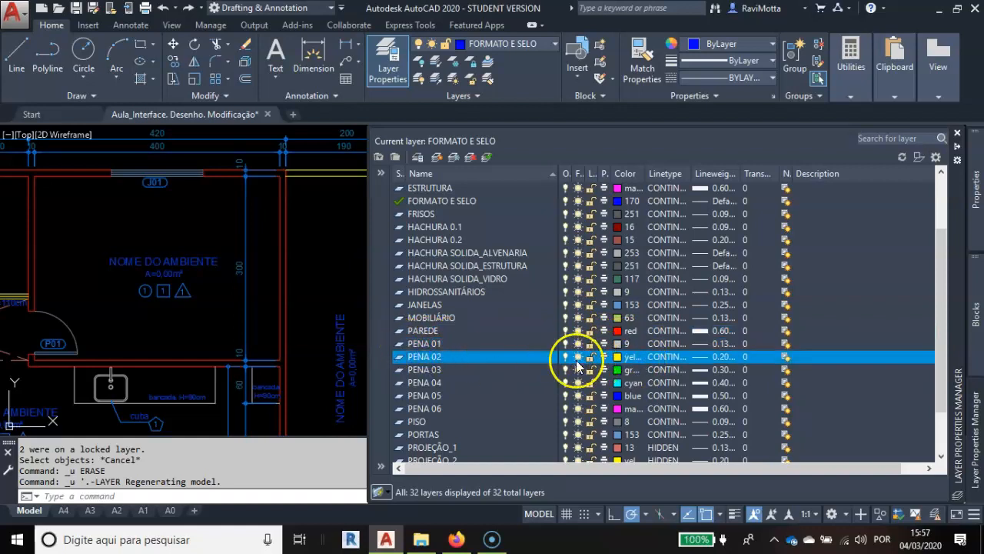
Set the color of layer PENA 02 to red, index color 1, after pointing out the other standard index colors
{"action": "left_click", "coordinate": [619, 358]}
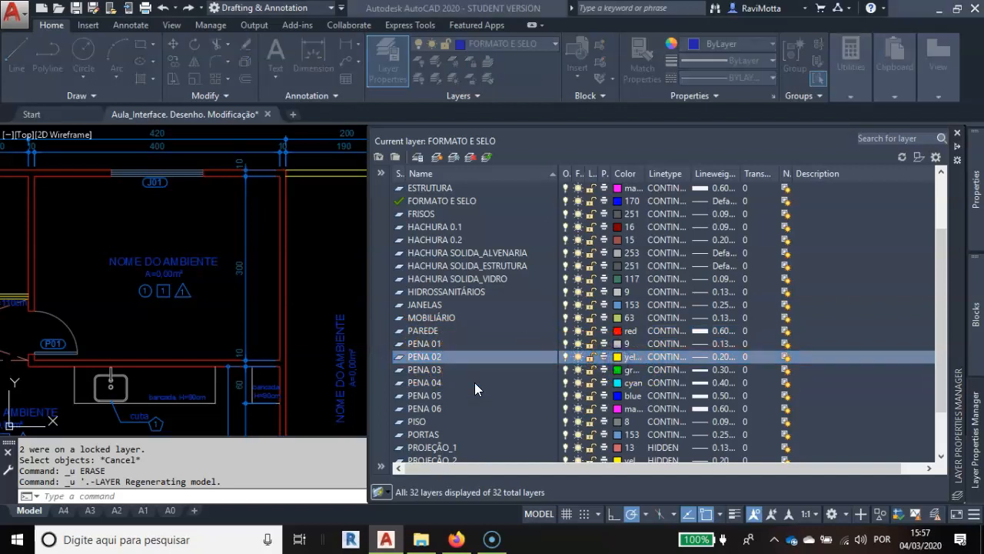
{"action": "left_click_drag", "start_coordinate": [473, 133], "coordinate": [465, 63]}
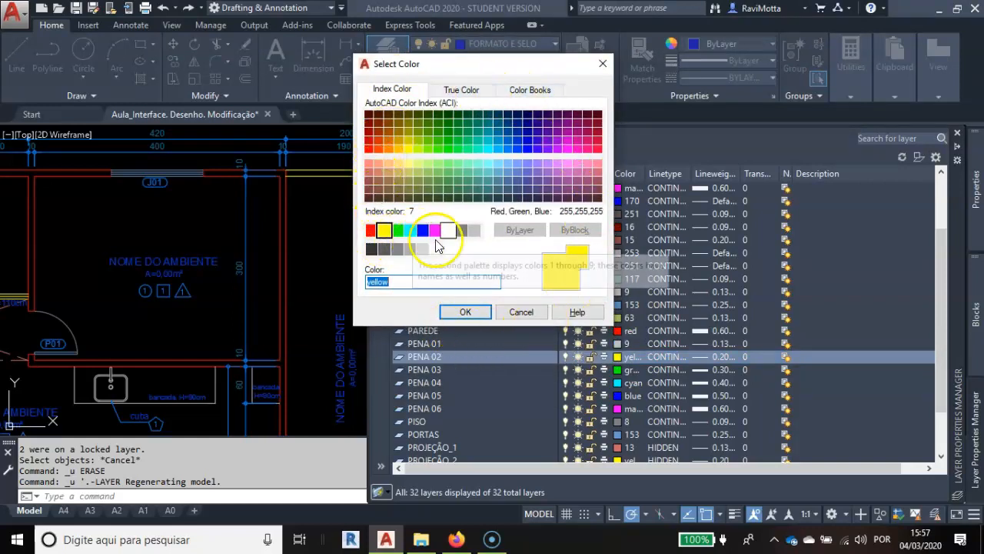
{"action": "left_click", "coordinate": [370, 231]}
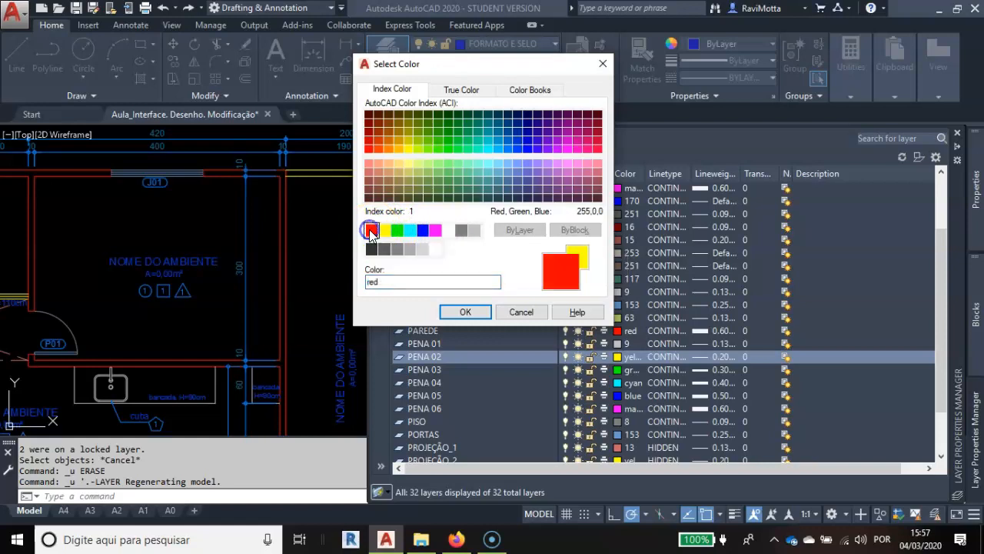
{"action": "left_click", "coordinate": [370, 233]}
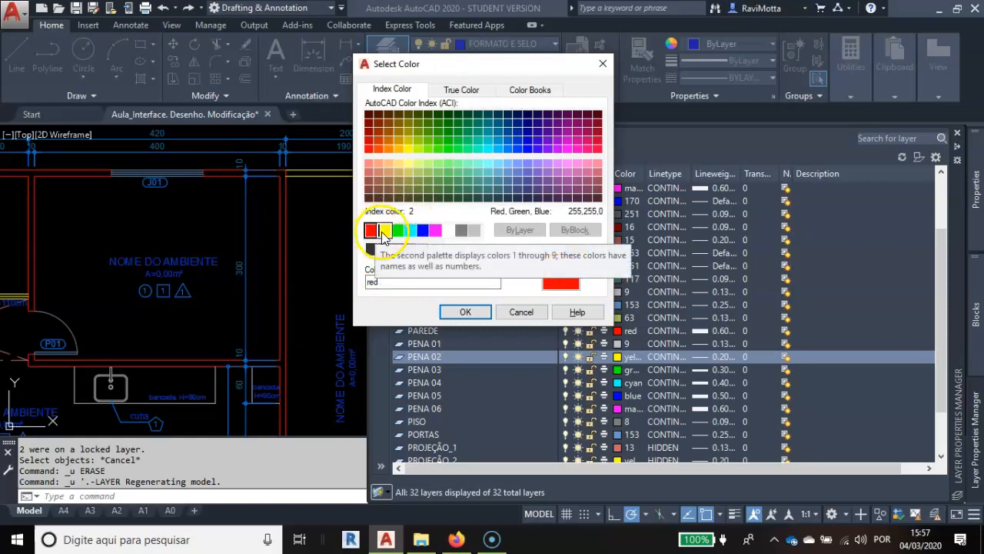
{"action": "left_click", "coordinate": [397, 230]}
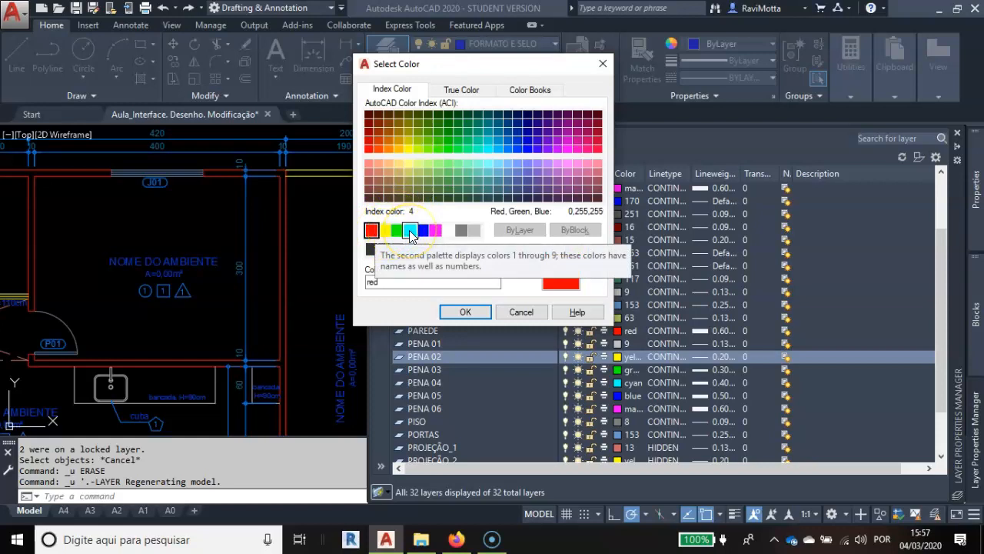
{"action": "left_click", "coordinate": [423, 230]}
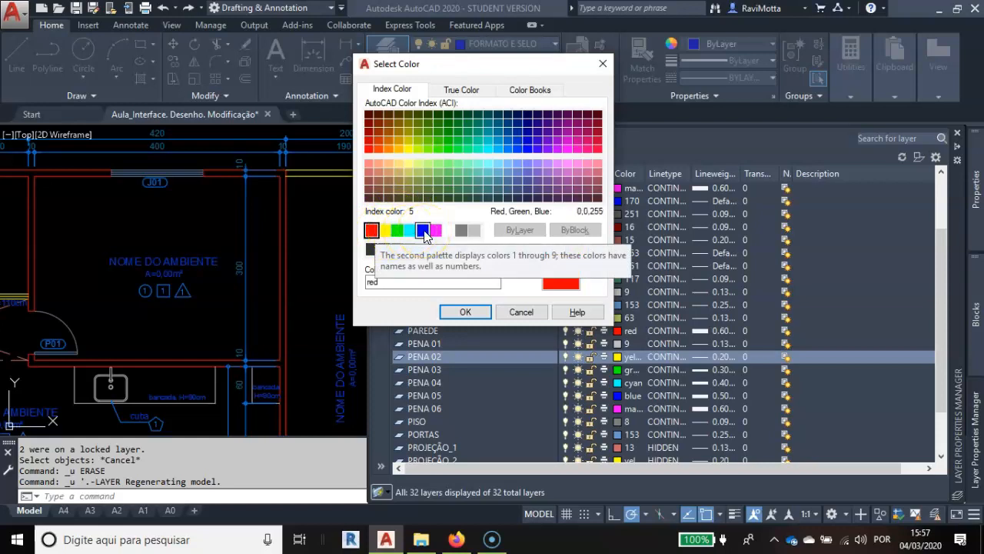
{"action": "left_click", "coordinate": [435, 231]}
{"action": "left_click", "coordinate": [465, 312]}
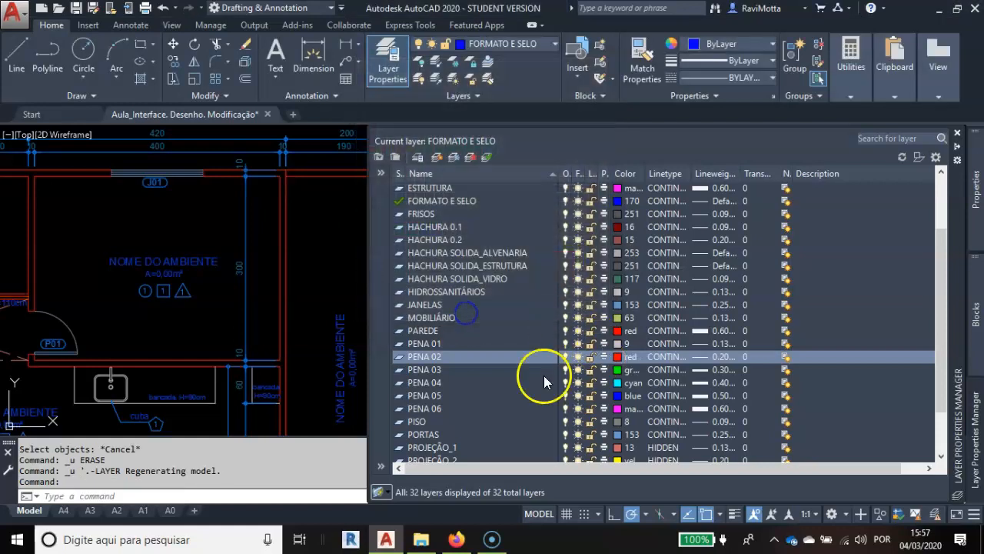
Set the color of layer PENA 02 back to yellow
{"action": "left_click", "coordinate": [621, 356]}
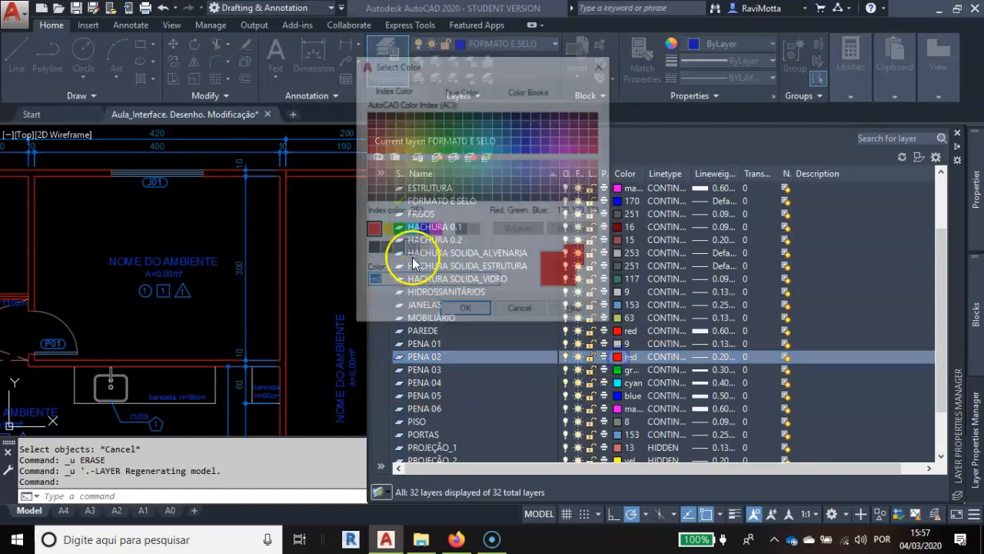
{"action": "left_click", "coordinate": [386, 228]}
{"action": "left_click", "coordinate": [465, 307]}
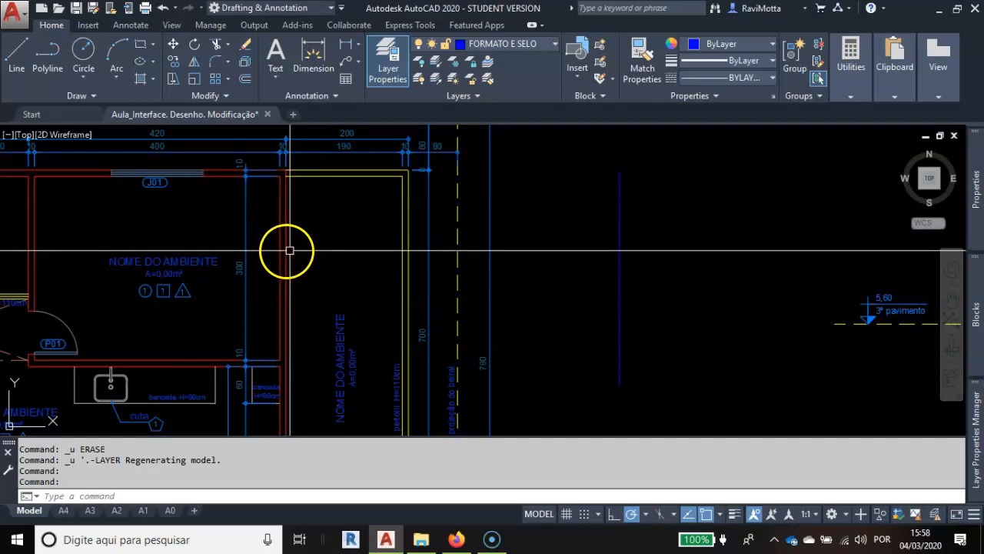
Widen the Lineweight column in the Layer Properties Manager to show full values, and select layer PAREDE
{"action": "mouse_move", "coordinate": [970, 419]}
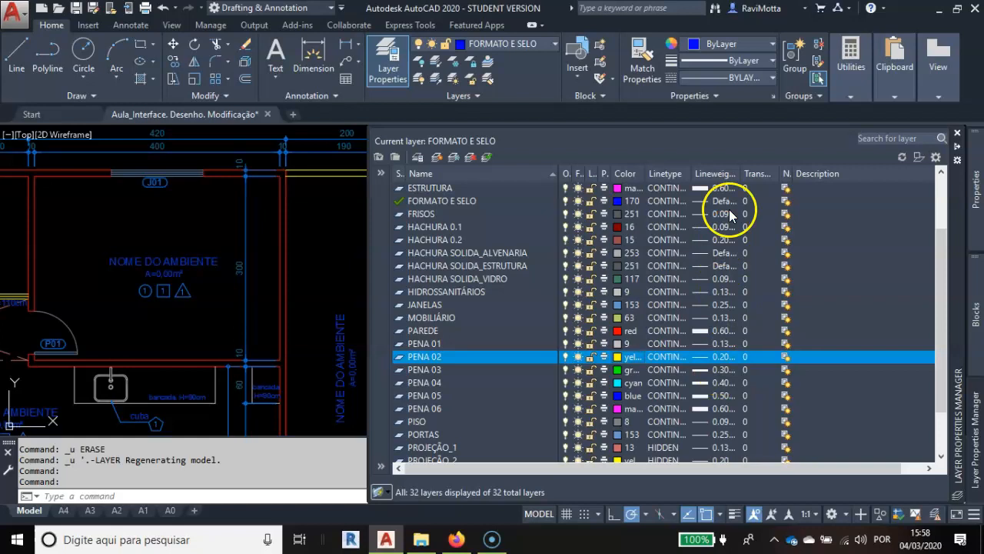
{"action": "left_click_drag", "start_coordinate": [738, 171], "coordinate": [797, 175]}
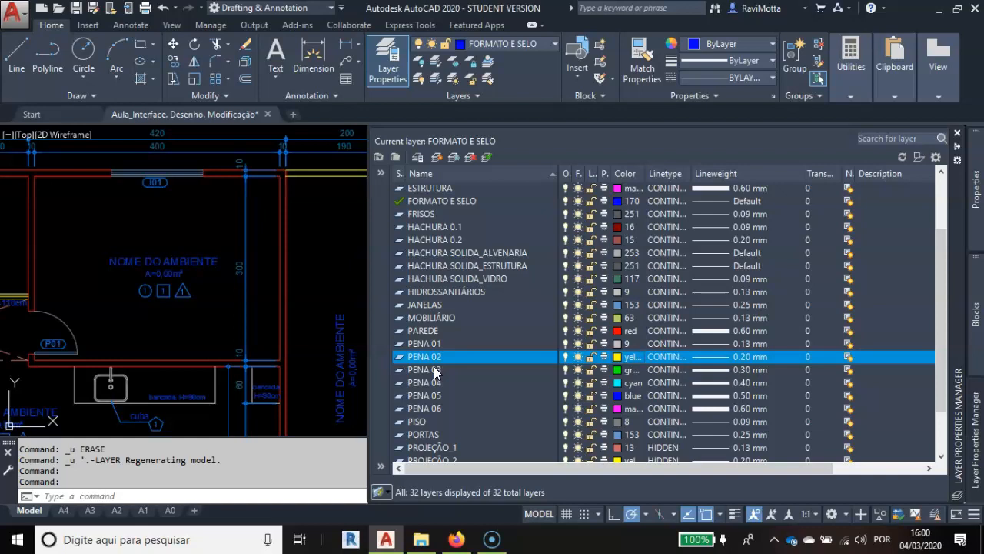
{"action": "left_click", "coordinate": [428, 330]}
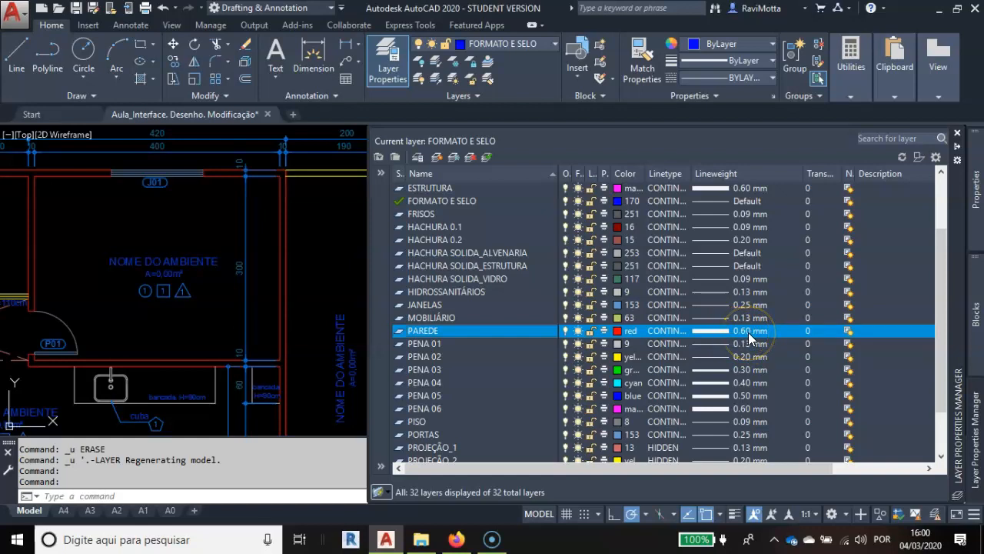
Select the two vertical wall lines beside the 300 dimension and inspect their layer and displayed thickness up close
{"action": "left_click", "coordinate": [292, 300]}
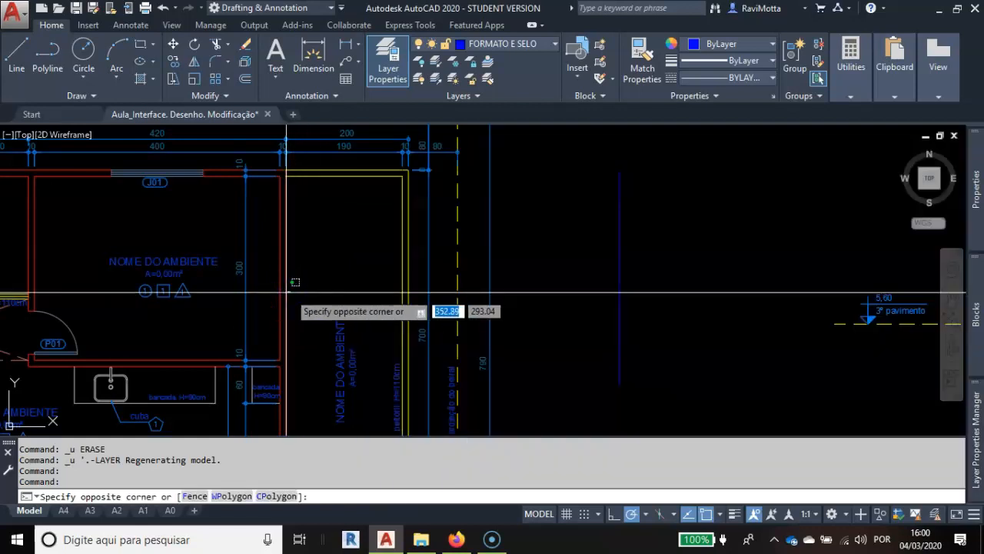
{"action": "left_click", "coordinate": [278, 293]}
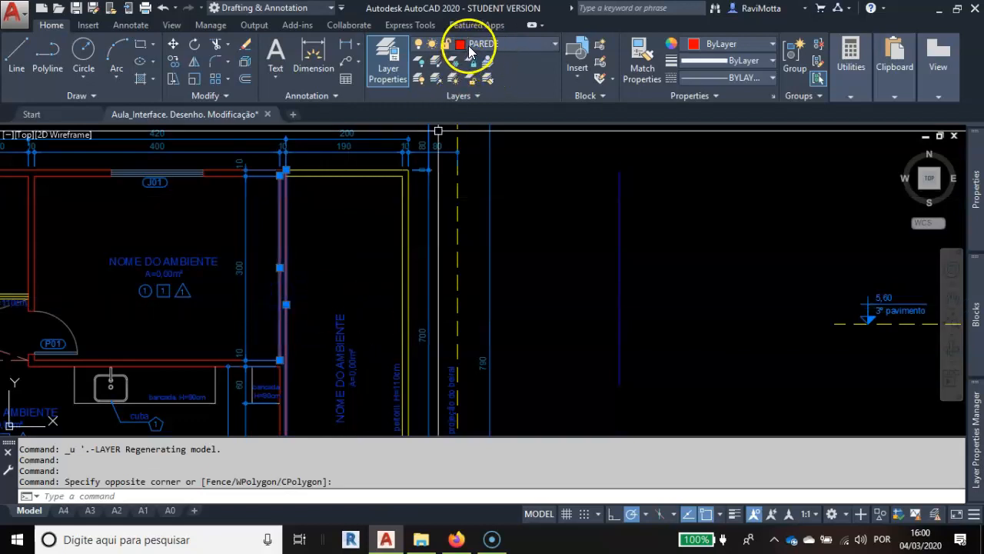
{"action": "scroll", "coordinate": [280, 317], "scroll_direction": "up", "scroll_amount": 4}
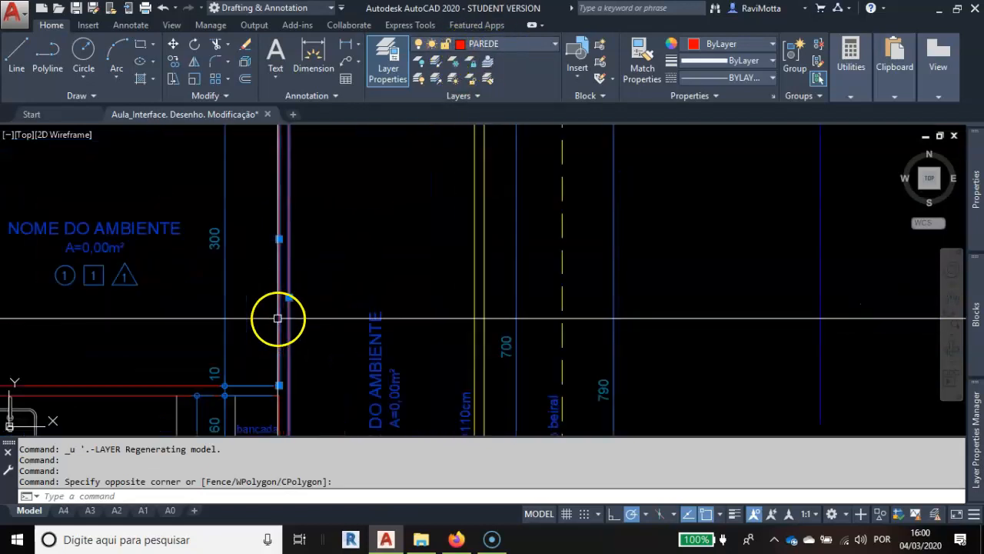
{"action": "middle_click_drag", "start_coordinate": [282, 345], "coordinate": [371, 259]}
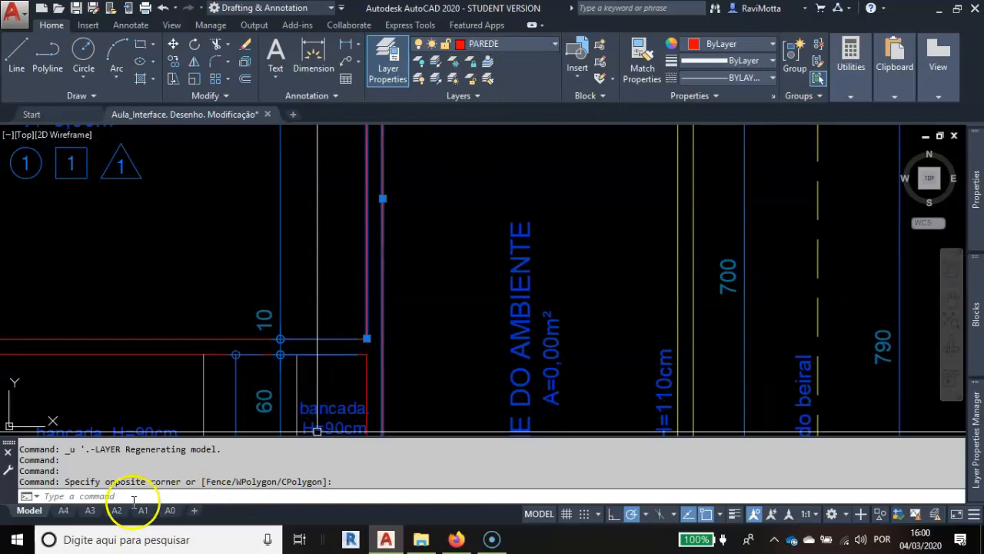
Switch to layout A0, turn on lineweight display and examine the plan's wall lines up close
{"action": "left_click", "coordinate": [170, 509]}
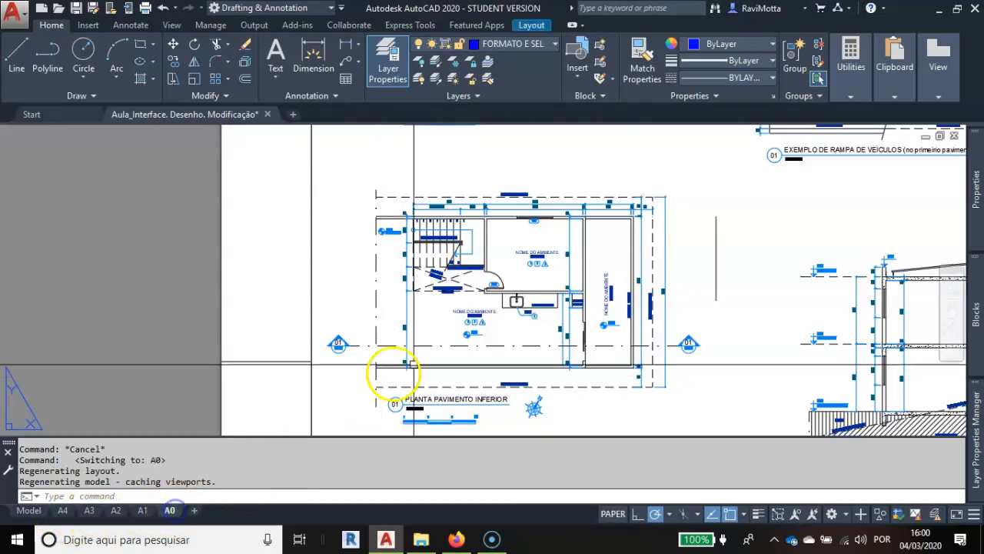
{"action": "scroll", "coordinate": [593, 335], "scroll_direction": "up", "scroll_amount": 6}
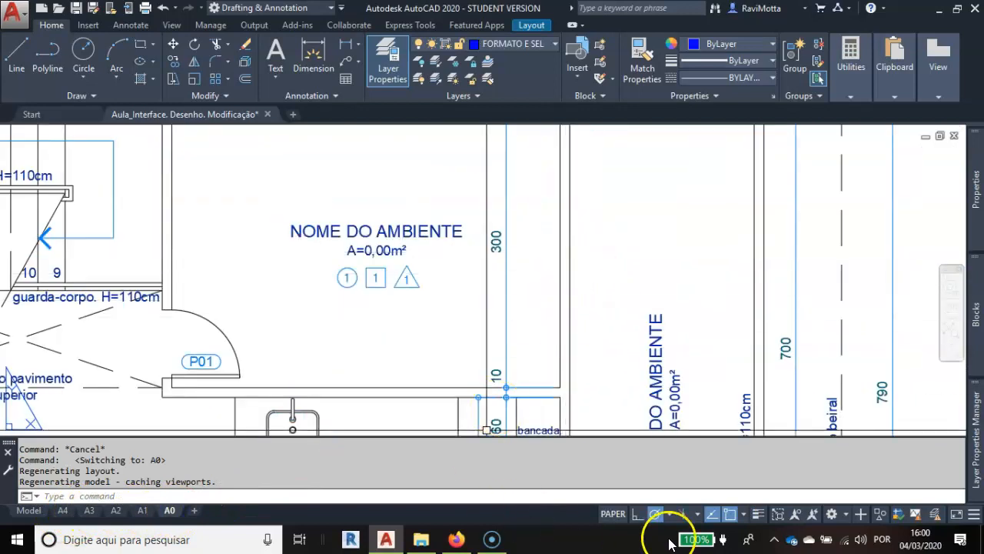
{"action": "left_click", "coordinate": [761, 515]}
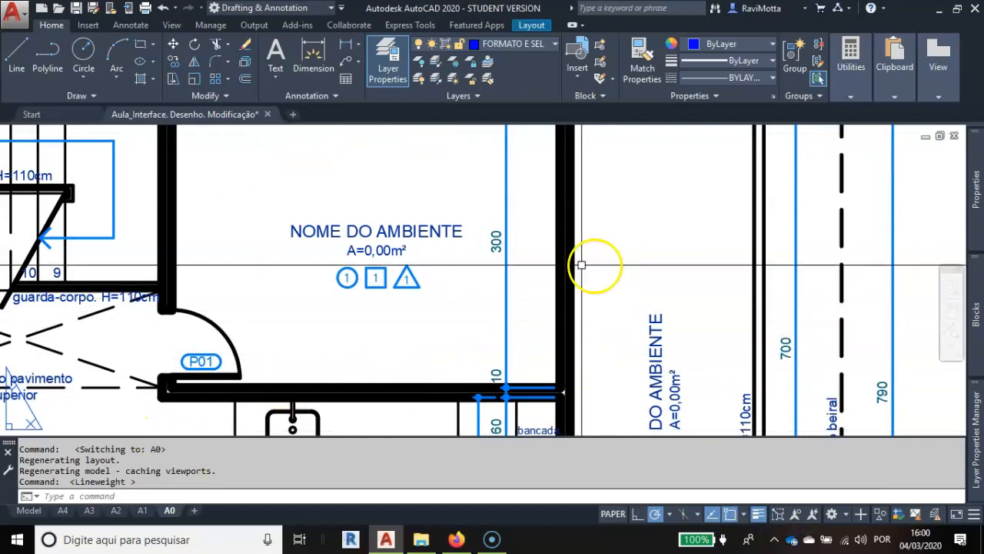
{"action": "scroll", "coordinate": [555, 363], "scroll_direction": "up", "scroll_amount": 4}
{"action": "scroll", "coordinate": [569, 365], "scroll_direction": "down", "scroll_amount": 4}
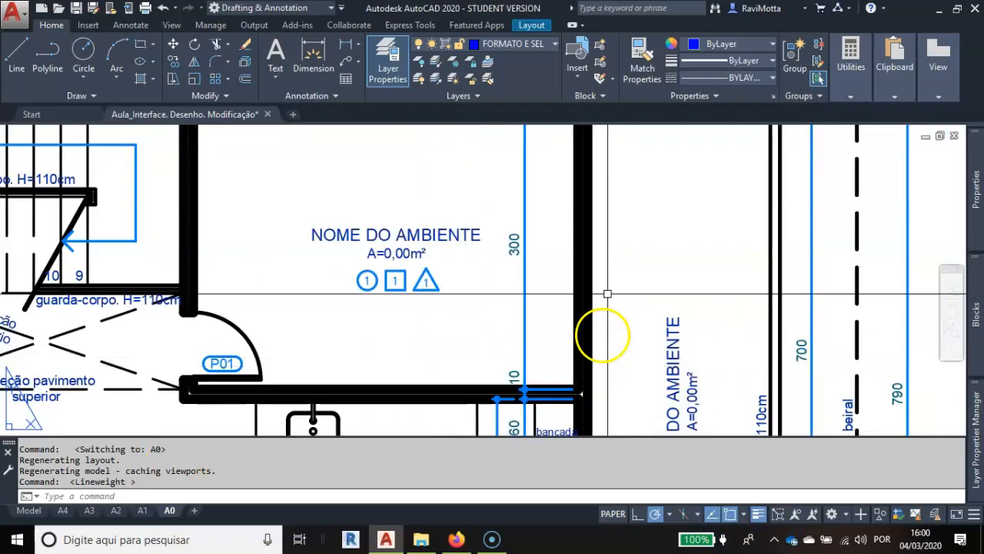
Return to model space and turn off lineweight display
{"action": "left_click", "coordinate": [26, 509]}
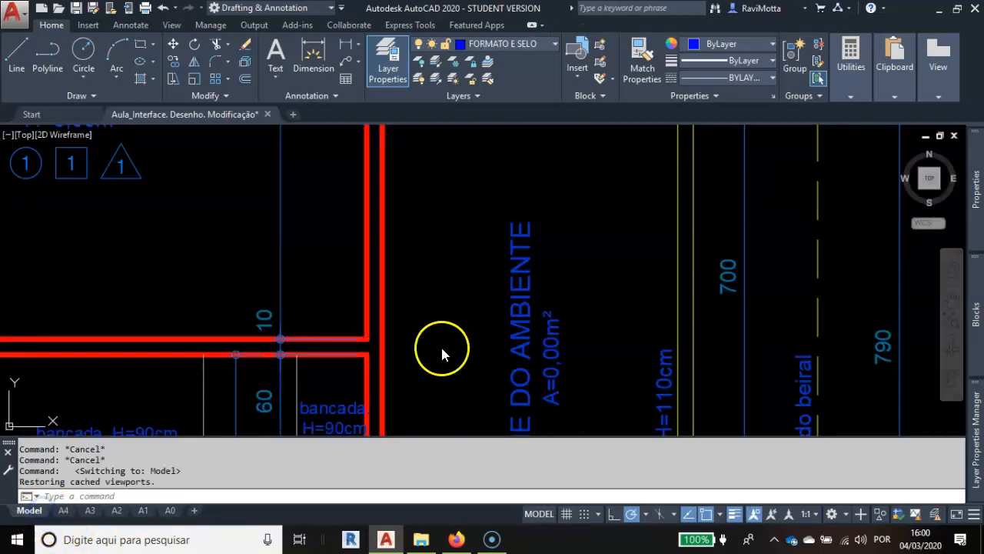
{"action": "left_click", "coordinate": [734, 514]}
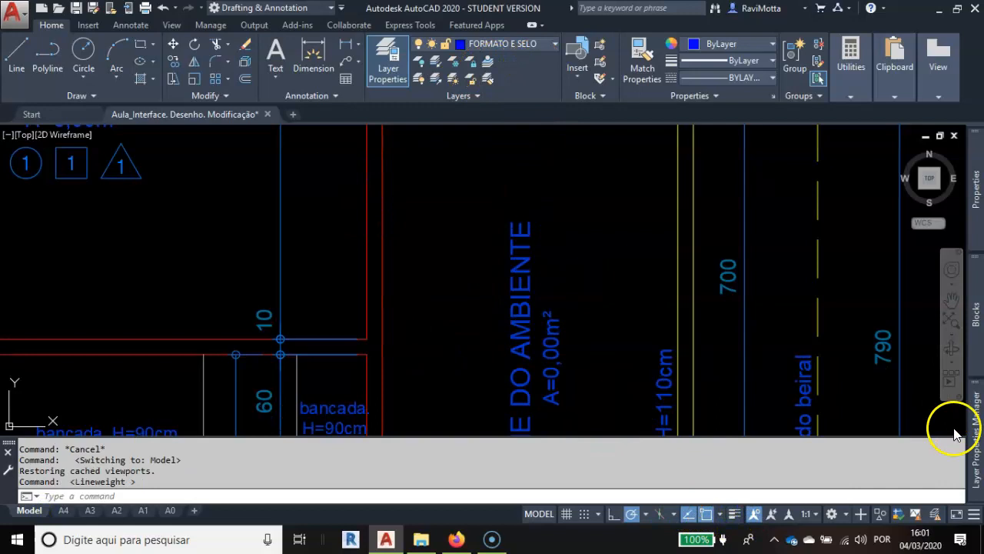
Review the lineweights in the Layer Properties Manager and check the layer of the upper slab's underside line in the section
{"action": "mouse_move", "coordinate": [976, 435]}
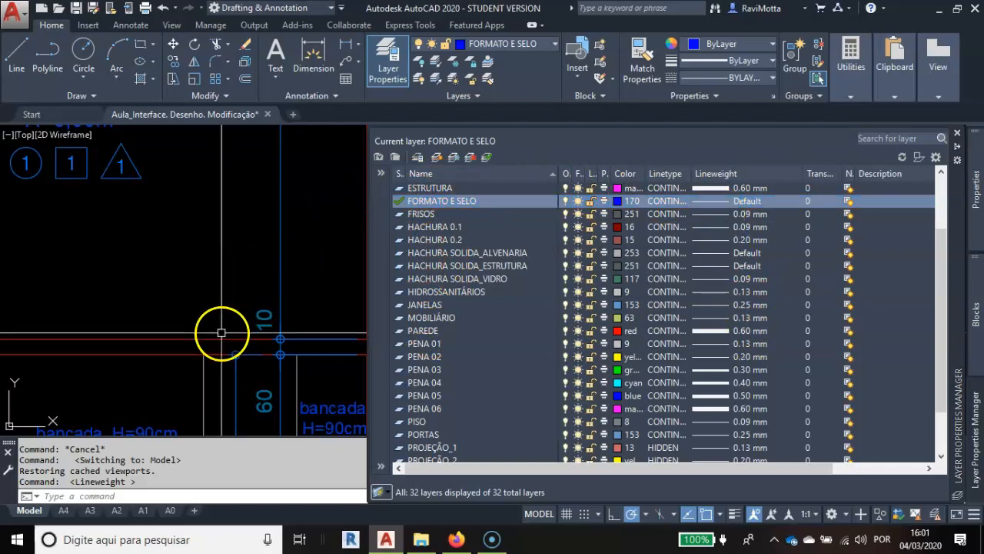
{"action": "scroll", "coordinate": [317, 362], "scroll_direction": "down", "scroll_amount": 8}
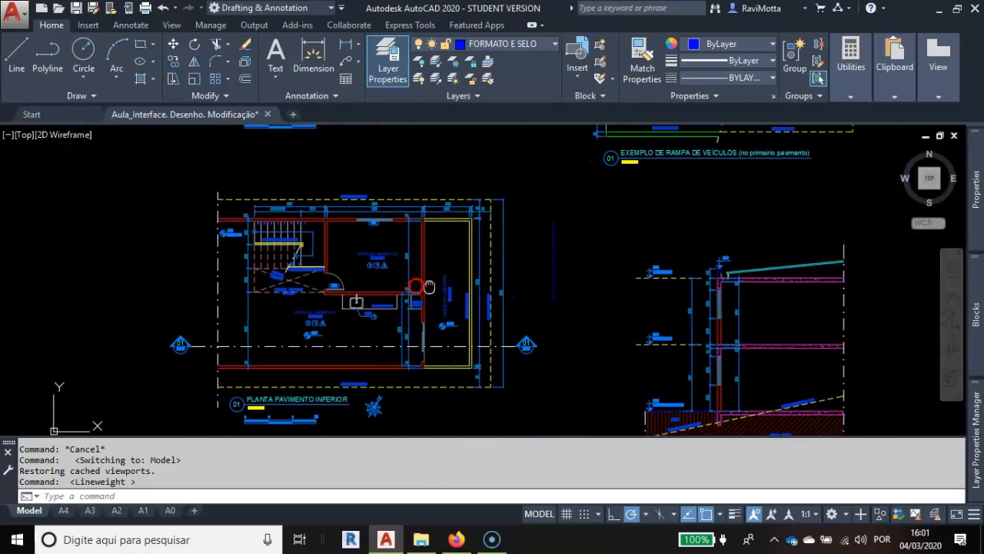
{"action": "middle_click_drag", "start_coordinate": [351, 292], "coordinate": [462, 281]}
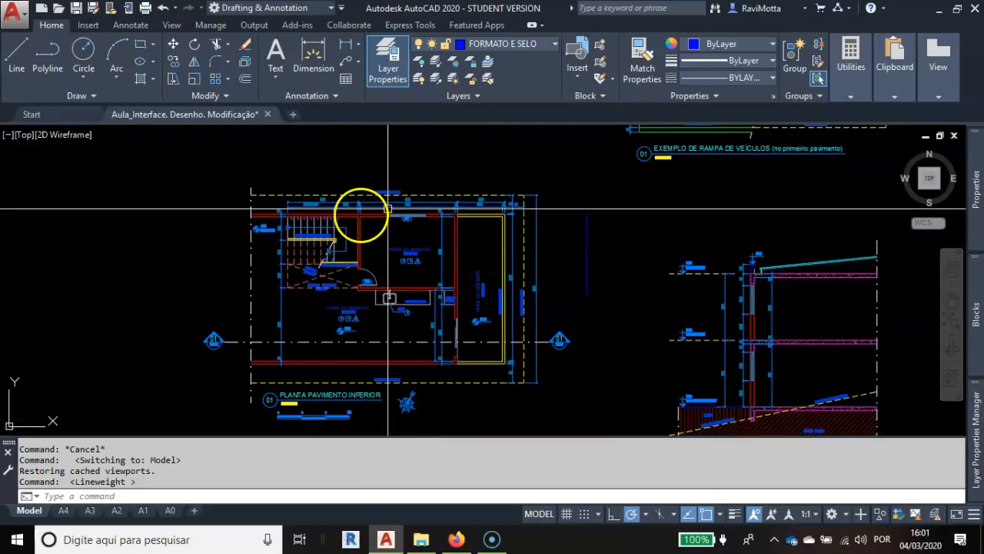
{"action": "scroll", "coordinate": [804, 291], "scroll_direction": "up", "scroll_amount": 6}
{"action": "middle_click_drag", "start_coordinate": [803, 291], "coordinate": [565, 290]}
{"action": "scroll", "coordinate": [400, 282], "scroll_direction": "up", "scroll_amount": 5}
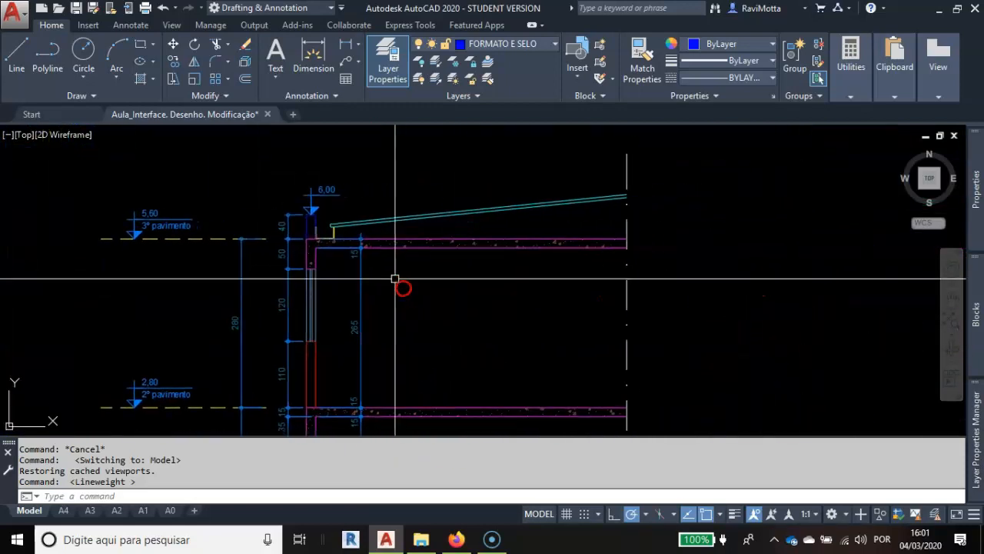
{"action": "left_click", "coordinate": [436, 234]}
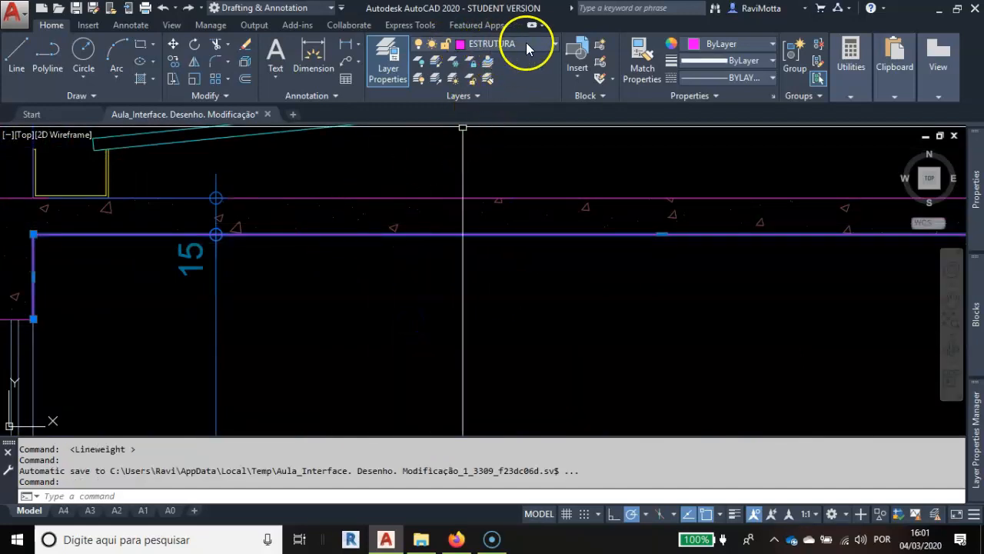
{"action": "key", "text": "Escape"}
View the plan and section together and compare them with the layer colors and lineweights in the Layer Properties Manager
{"action": "scroll", "coordinate": [235, 290], "scroll_direction": "down", "scroll_amount": 2}
{"action": "mouse_move", "coordinate": [235, 291]}
{"action": "middle_mouse_down"}
{"action": "mouse_move", "coordinate": [339, 293]}
{"action": "mouse_move", "coordinate": [457, 319]}
{"action": "mouse_move", "coordinate": [407, 345]}
{"action": "mouse_move", "coordinate": [360, 347]}
{"action": "middle_mouse_up"}
{"action": "scroll", "coordinate": [373, 312], "scroll_direction": "down", "scroll_amount": 4}
{"action": "scroll", "coordinate": [350, 325], "scroll_direction": "down", "scroll_amount": 2}
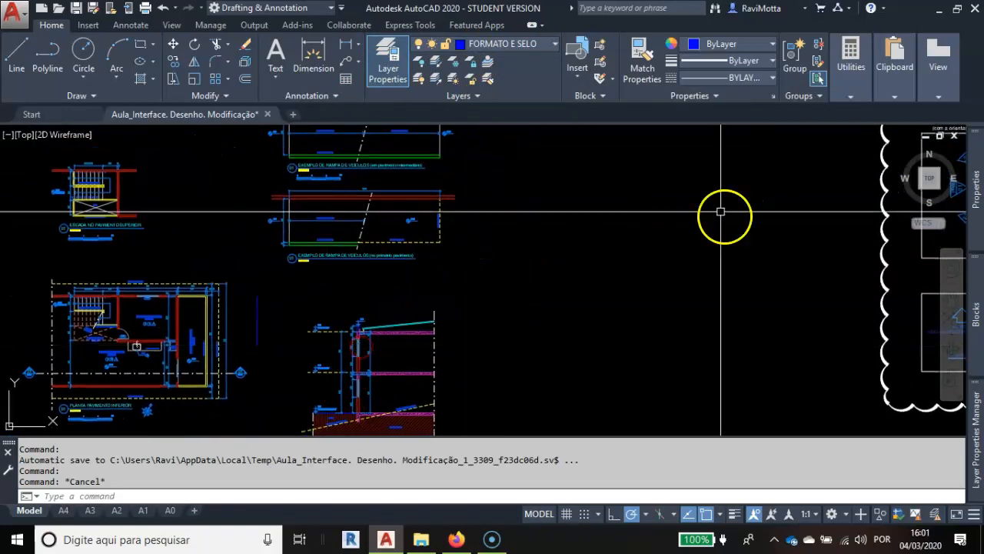
{"action": "mouse_move", "coordinate": [975, 436]}
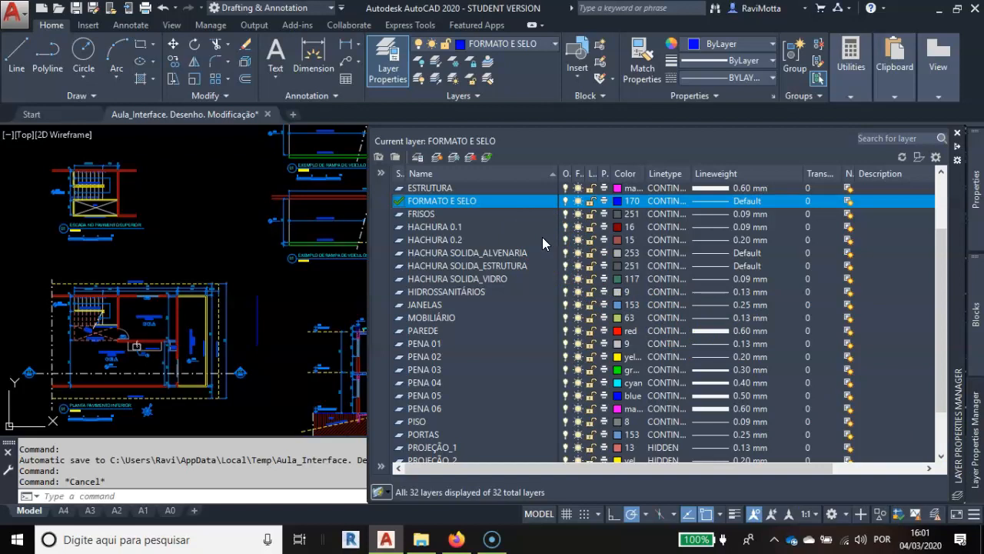
Move the inner parapet line of the lower floor plan, beside the peitoril H=110cm label, to layer PENA 03
{"action": "scroll", "coordinate": [175, 300], "scroll_direction": "up", "scroll_amount": 3}
{"action": "scroll", "coordinate": [168, 303], "scroll_direction": "up", "scroll_amount": 3}
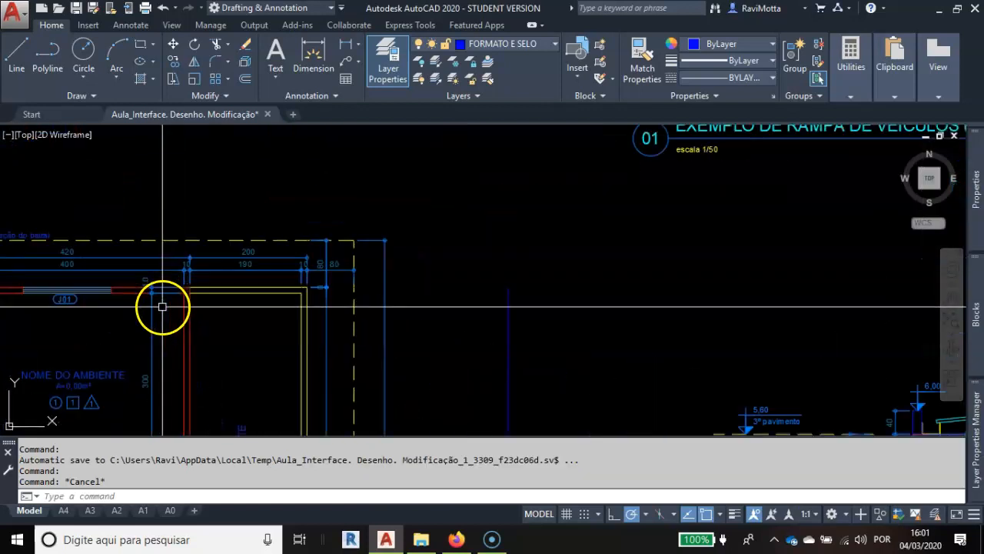
{"action": "scroll", "coordinate": [252, 290], "scroll_direction": "down", "scroll_amount": 2}
{"action": "middle_click_drag", "start_coordinate": [253, 289], "coordinate": [363, 174]}
{"action": "scroll", "coordinate": [354, 254], "scroll_direction": "up", "scroll_amount": 5}
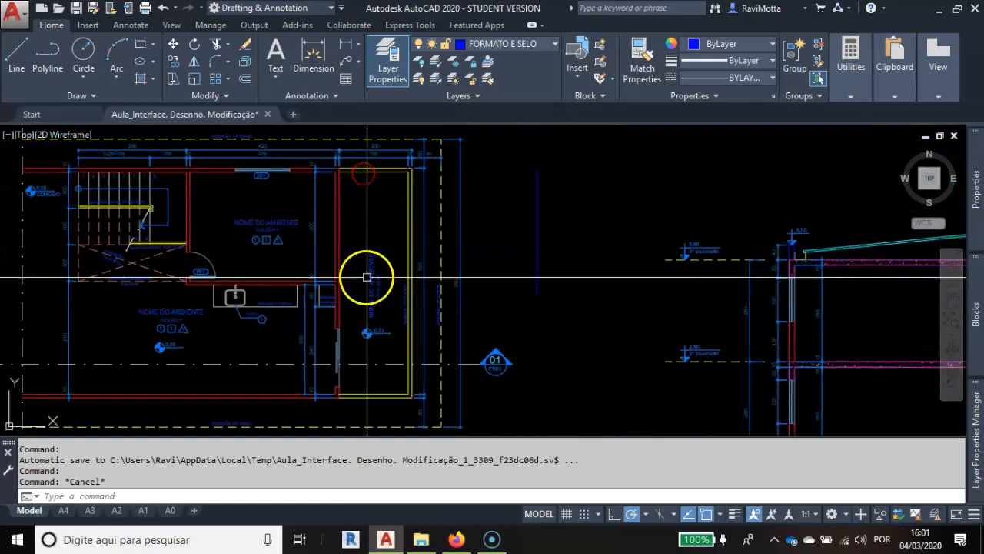
{"action": "scroll", "coordinate": [232, 237], "scroll_direction": "down", "scroll_amount": 2}
{"action": "mouse_move", "coordinate": [242, 244]}
{"action": "middle_mouse_down"}
{"action": "mouse_move", "coordinate": [344, 221]}
{"action": "mouse_move", "coordinate": [360, 179]}
{"action": "middle_mouse_up"}
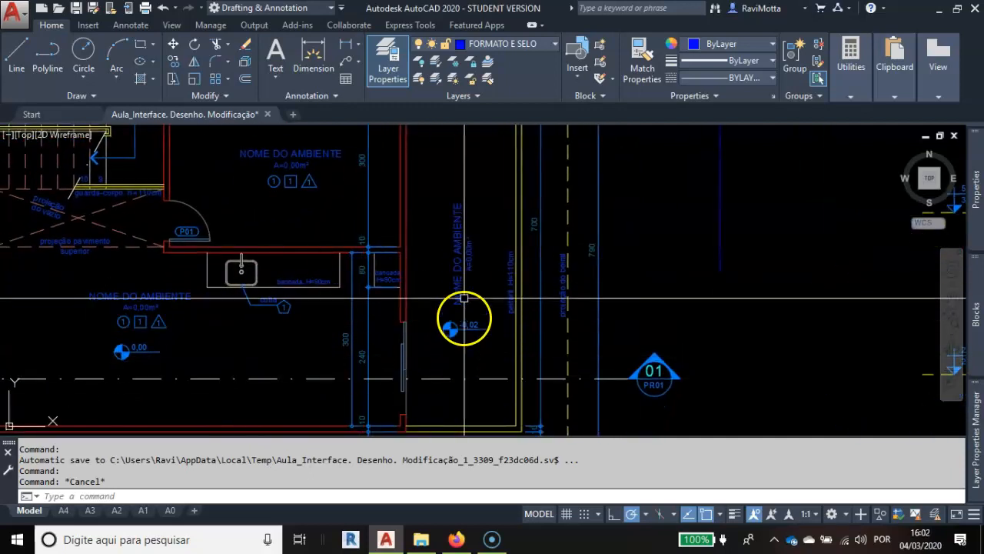
{"action": "middle_click_drag", "start_coordinate": [516, 323], "coordinate": [492, 227]}
{"action": "scroll", "coordinate": [495, 221], "scroll_direction": "up", "scroll_amount": 2}
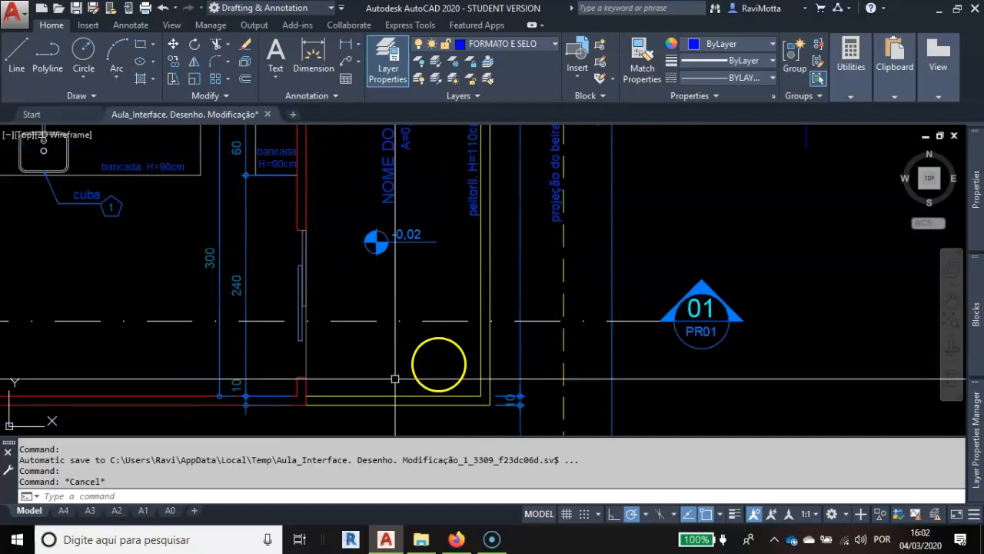
{"action": "left_click", "coordinate": [481, 298]}
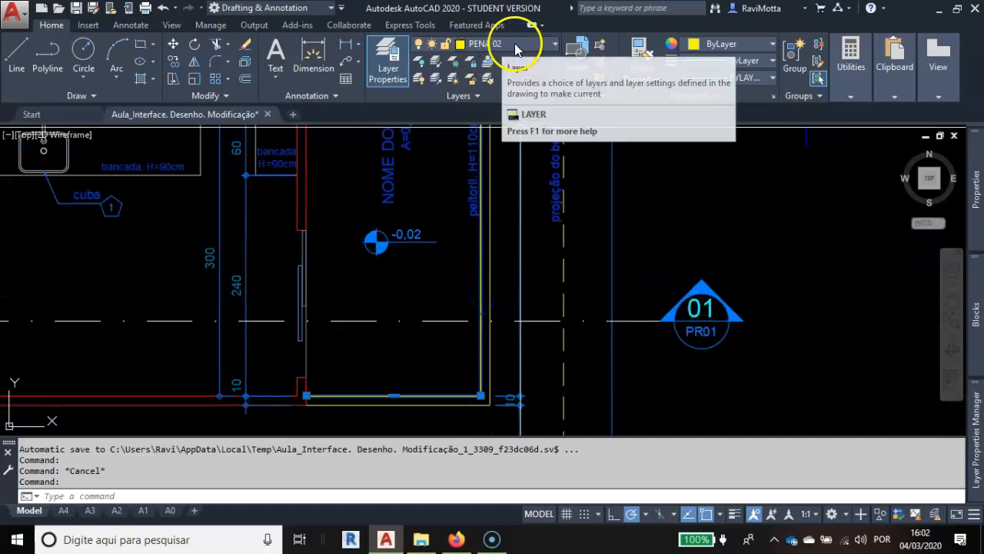
{"action": "left_click", "coordinate": [485, 45]}
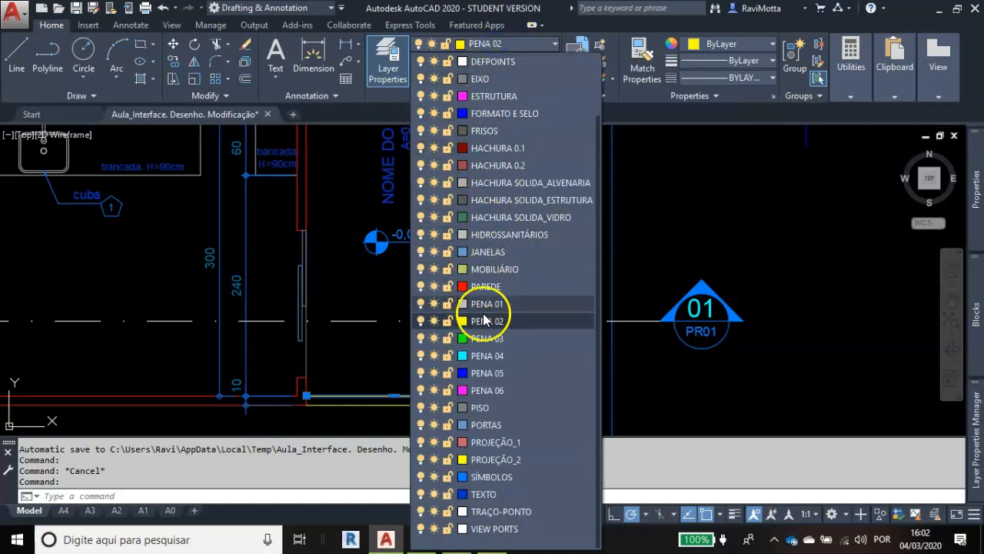
{"action": "left_click", "coordinate": [488, 338]}
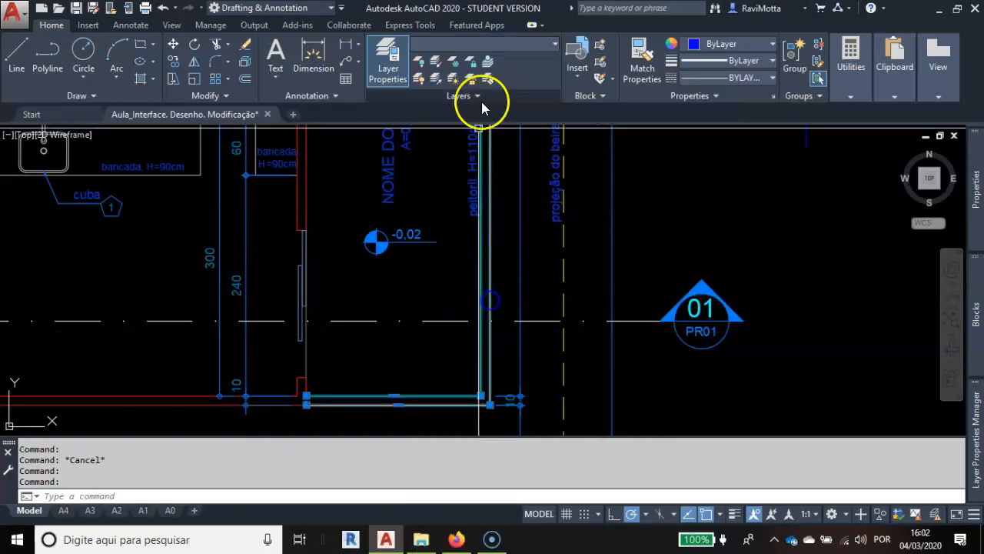
Move the outer parapet line to layer PENA 03 as well and clear the selection
{"action": "left_click", "coordinate": [505, 42]}
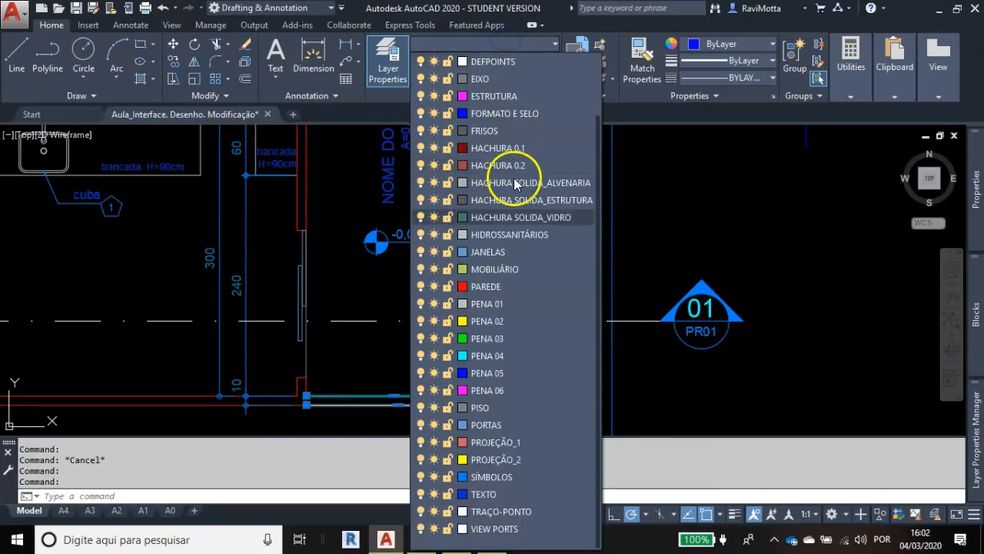
{"action": "left_click", "coordinate": [488, 338]}
{"action": "key", "text": "Escape"}
{"action": "key", "text": "Escape"}
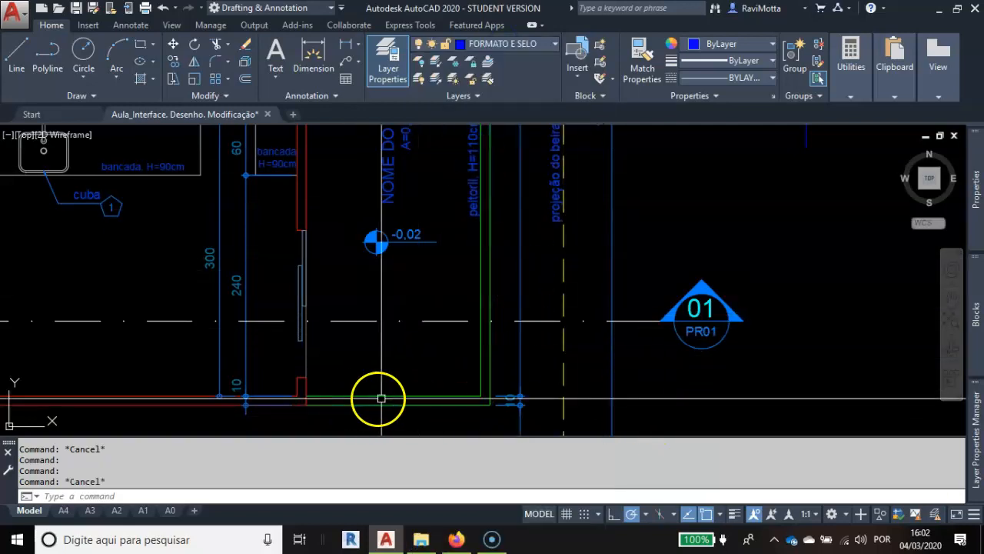
Check the layer of the wall line beside the sliding door and undo the outer parapet line's layer change
{"action": "left_click", "coordinate": [304, 193]}
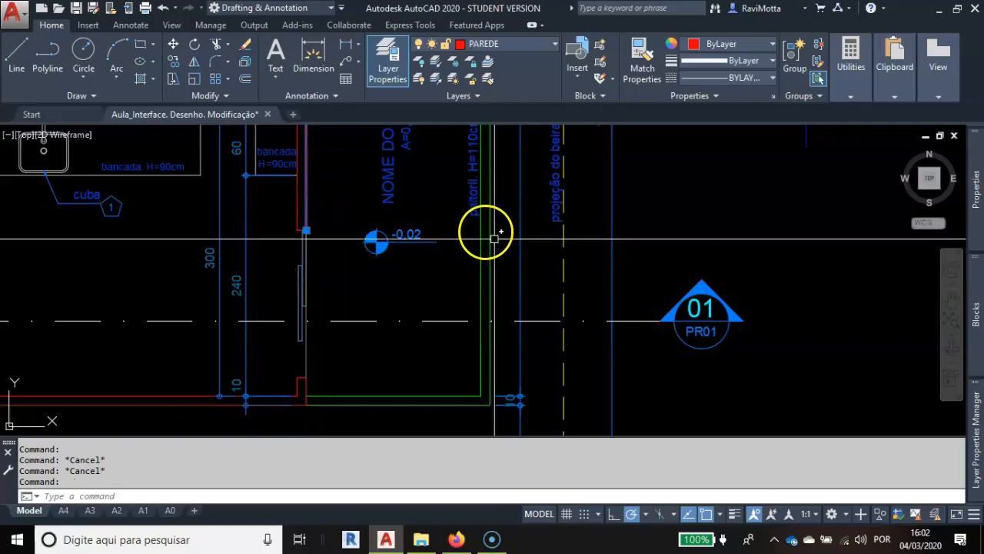
{"action": "key", "text": "Escape"}
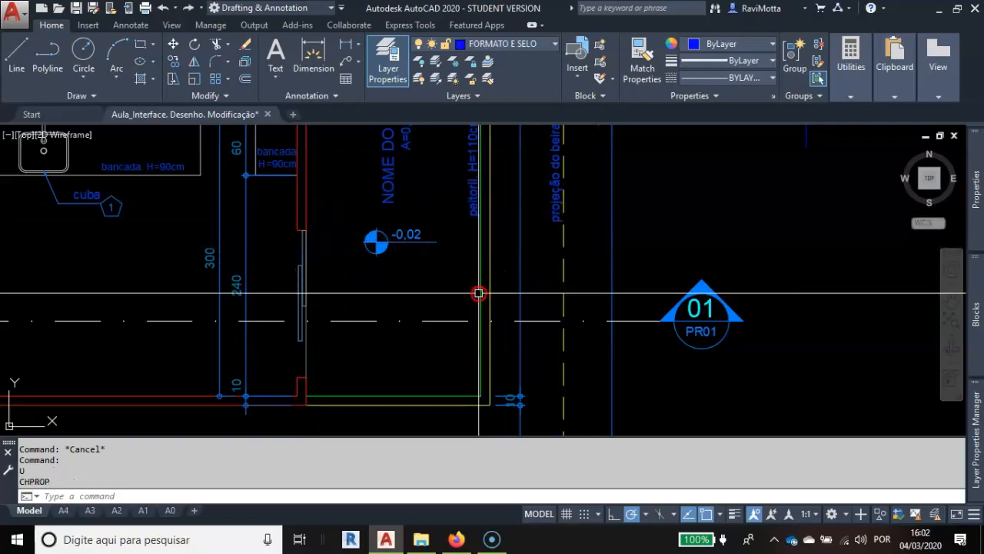
{"action": "scroll", "coordinate": [485, 296], "scroll_direction": "up", "scroll_amount": 4}
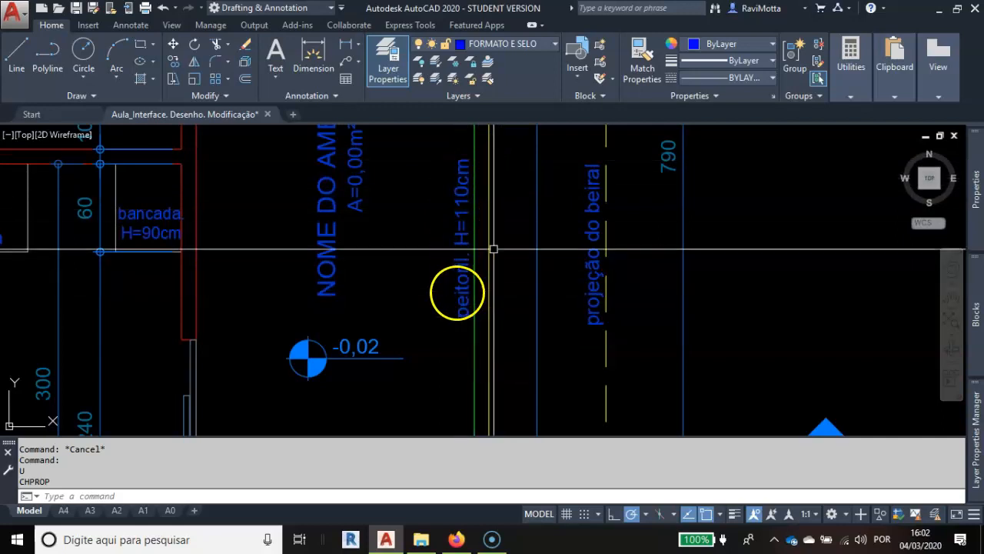
{"action": "scroll", "coordinate": [582, 328], "scroll_direction": "down", "scroll_amount": 4}
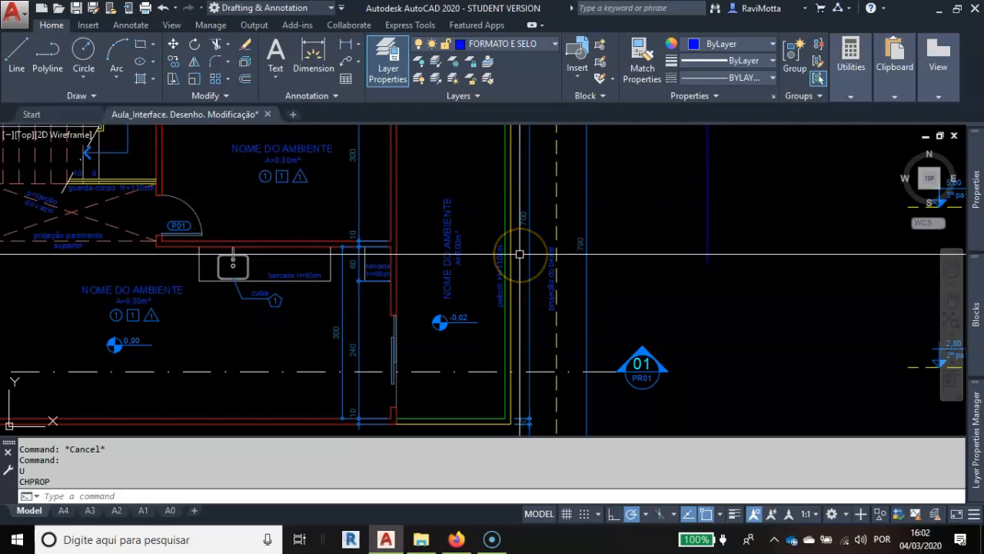
Check the inner parapet line's layer and review the pen layers' lineweights in the Layer Properties Manager
{"action": "left_click", "coordinate": [504, 230]}
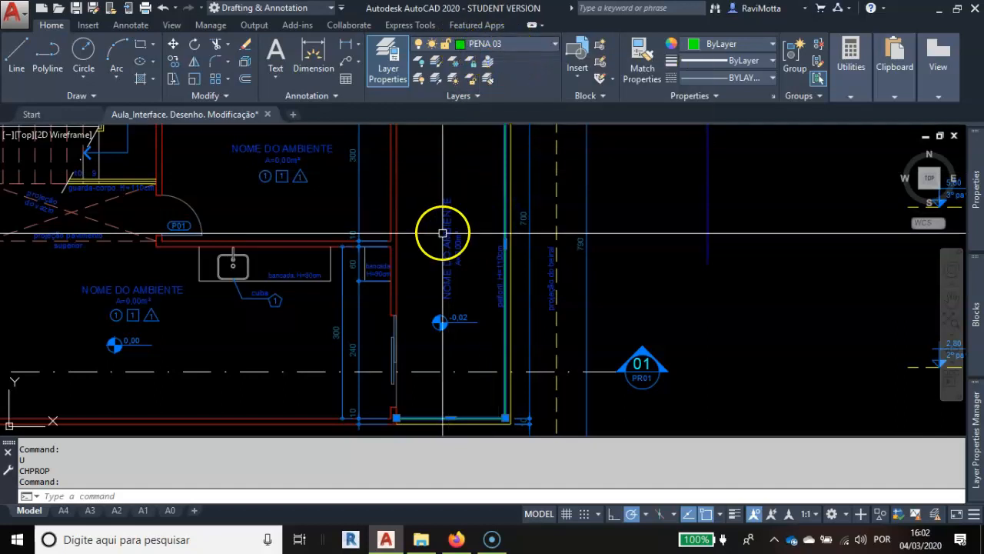
{"action": "key", "text": "Escape"}
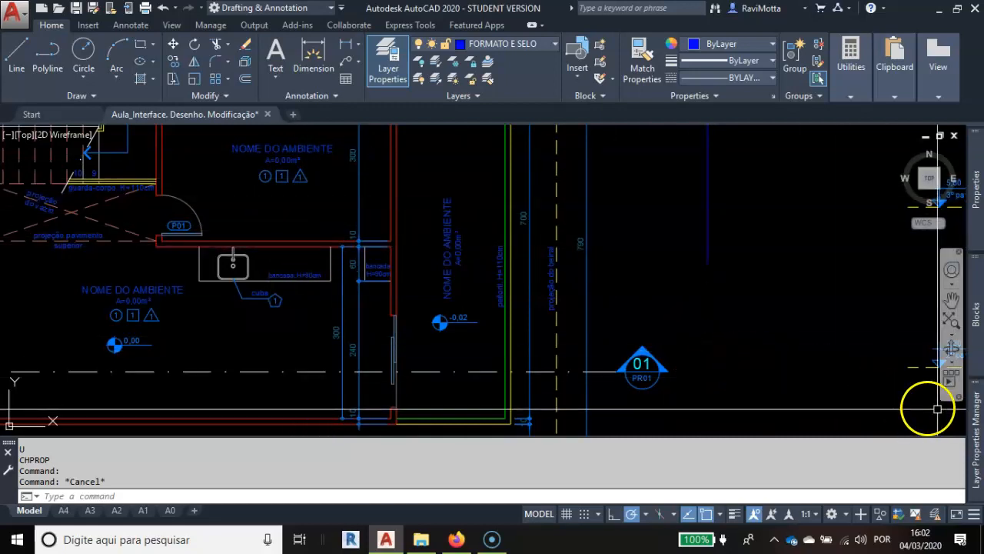
{"action": "mouse_move", "coordinate": [975, 419]}
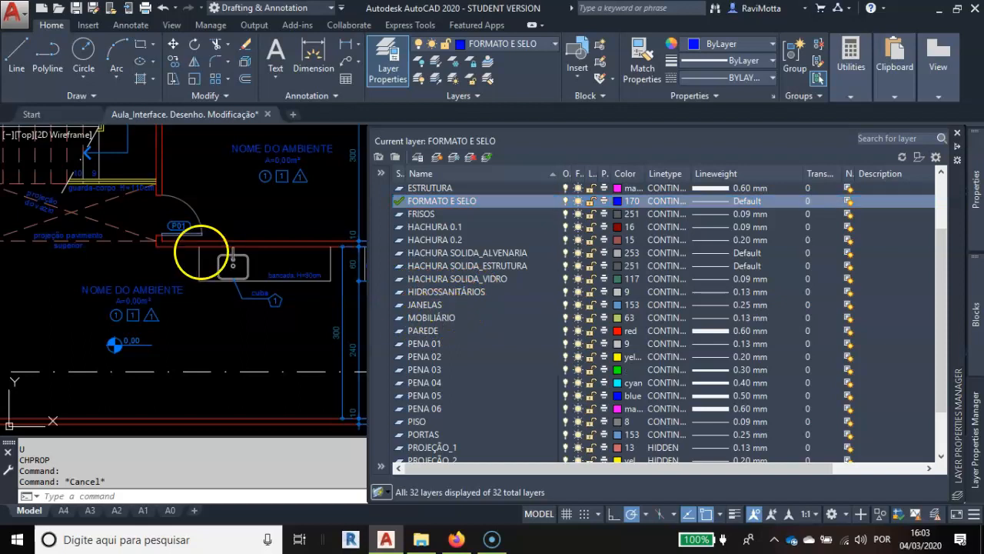
Select the sink on the countertop in the plan to check which layer it uses
{"action": "mouse_move", "coordinate": [204, 279]}
{"action": "middle_mouse_down"}
{"action": "mouse_move", "coordinate": [400, 312]}
{"action": "mouse_move", "coordinate": [373, 265]}
{"action": "middle_mouse_up"}
{"action": "left_click", "coordinate": [327, 283]}
{"action": "scroll", "coordinate": [286, 269], "scroll_direction": "down", "scroll_amount": 2}
{"action": "scroll", "coordinate": [484, 300], "scroll_direction": "up", "scroll_amount": 4}
{"action": "scroll", "coordinate": [460, 234], "scroll_direction": "down", "scroll_amount": 4}
{"action": "middle_click_drag", "start_coordinate": [459, 234], "coordinate": [421, 306]}
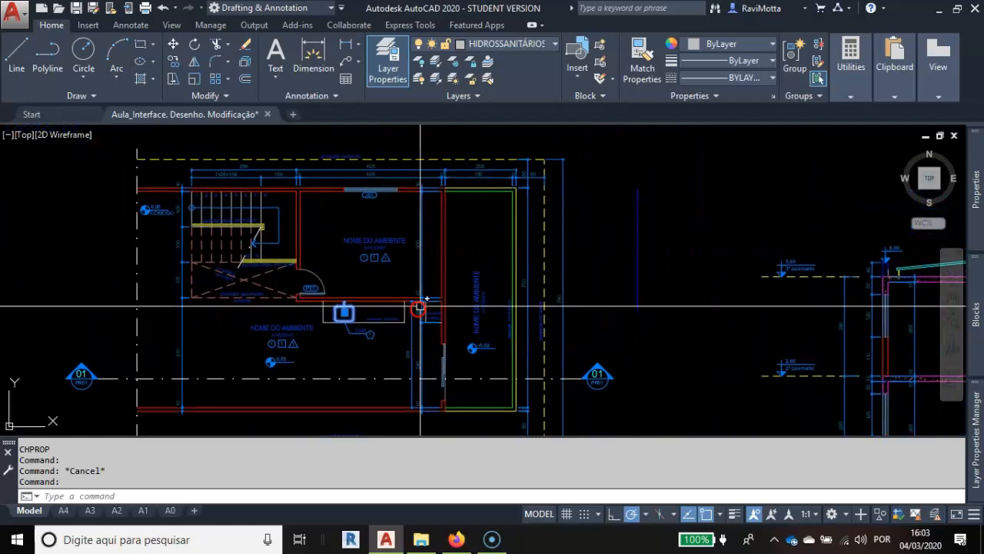
Select window J01 in the room's upper wall to check its layer
{"action": "scroll", "coordinate": [354, 237], "scroll_direction": "up", "scroll_amount": 2}
{"action": "middle_click_drag", "start_coordinate": [363, 193], "coordinate": [318, 266]}
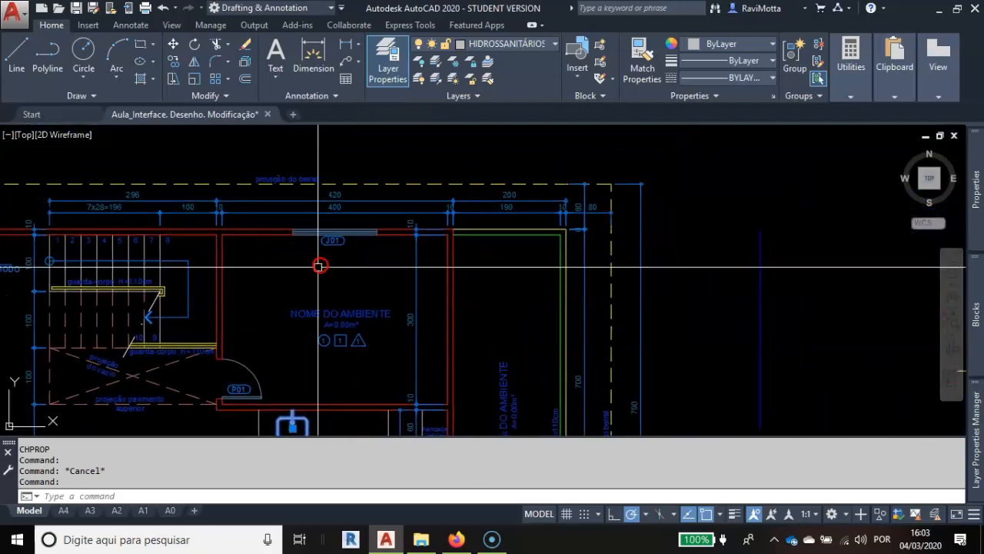
{"action": "scroll", "coordinate": [319, 265], "scroll_direction": "up", "scroll_amount": 3}
{"action": "left_click", "coordinate": [330, 227]}
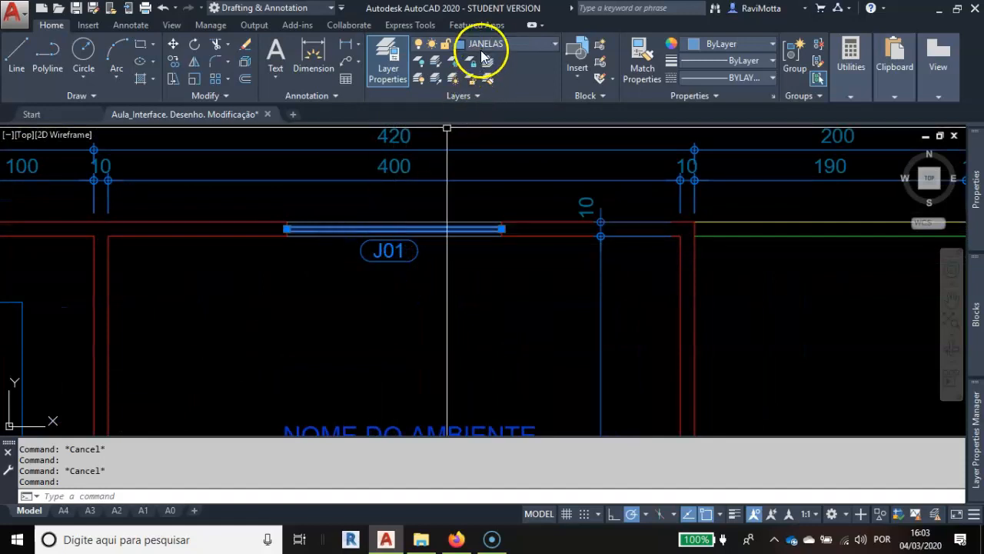
Select door P01 and the circular symbol under the room name to check their layers
{"action": "scroll", "coordinate": [421, 258], "scroll_direction": "down", "scroll_amount": 2}
{"action": "mouse_move", "coordinate": [280, 306]}
{"action": "middle_mouse_down"}
{"action": "mouse_move", "coordinate": [376, 162]}
{"action": "mouse_move", "coordinate": [385, 119]}
{"action": "middle_mouse_up"}
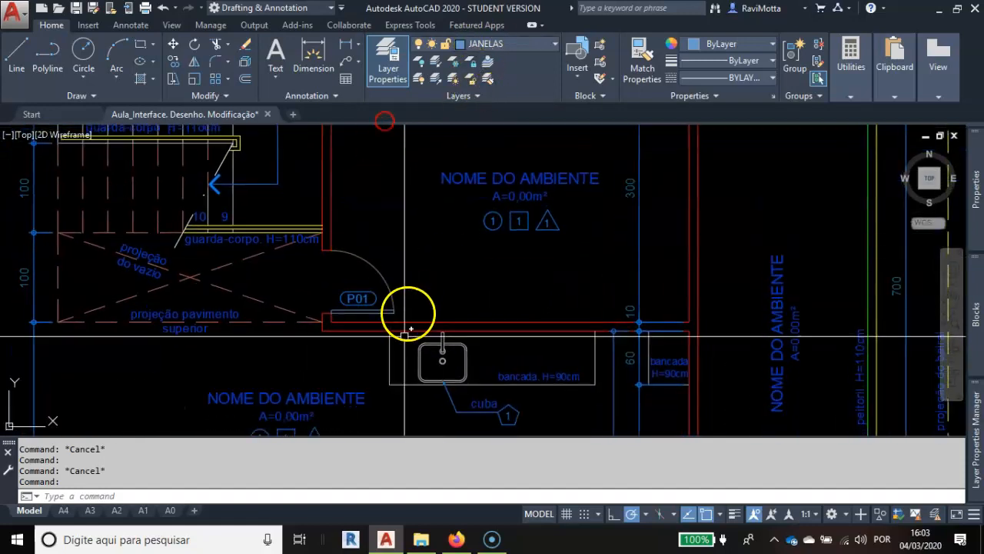
{"action": "left_click", "coordinate": [373, 281]}
{"action": "scroll", "coordinate": [459, 279], "scroll_direction": "up", "scroll_amount": 4}
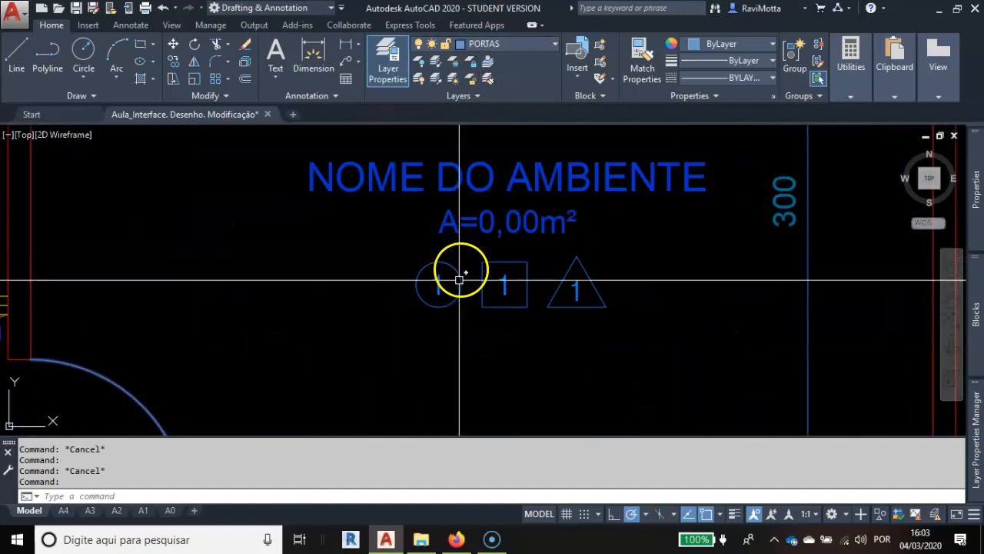
{"action": "key", "text": "Escape"}
{"action": "left_click", "coordinate": [440, 280]}
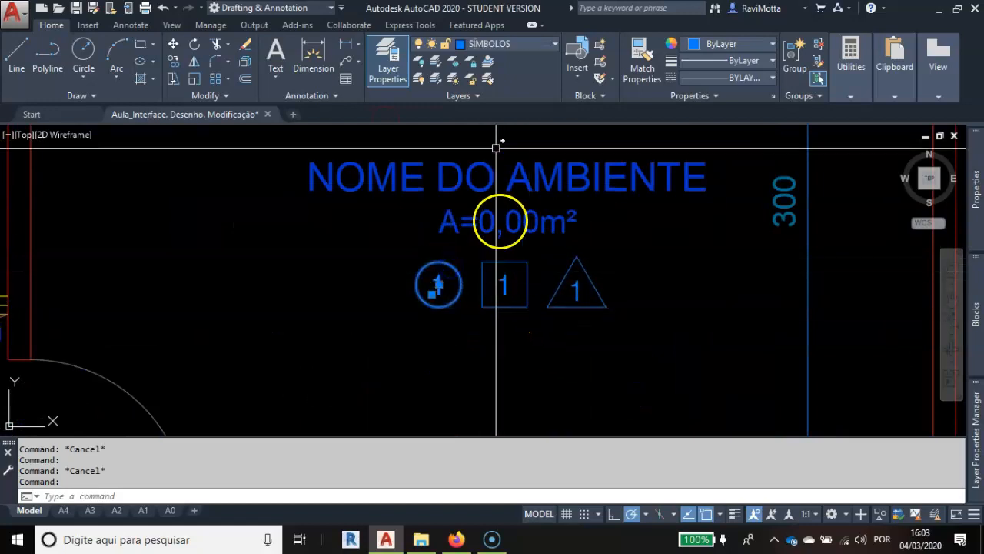
Select the room name and area text to check which layer it uses
{"action": "key", "text": "Escape"}
{"action": "left_click", "coordinate": [400, 179]}
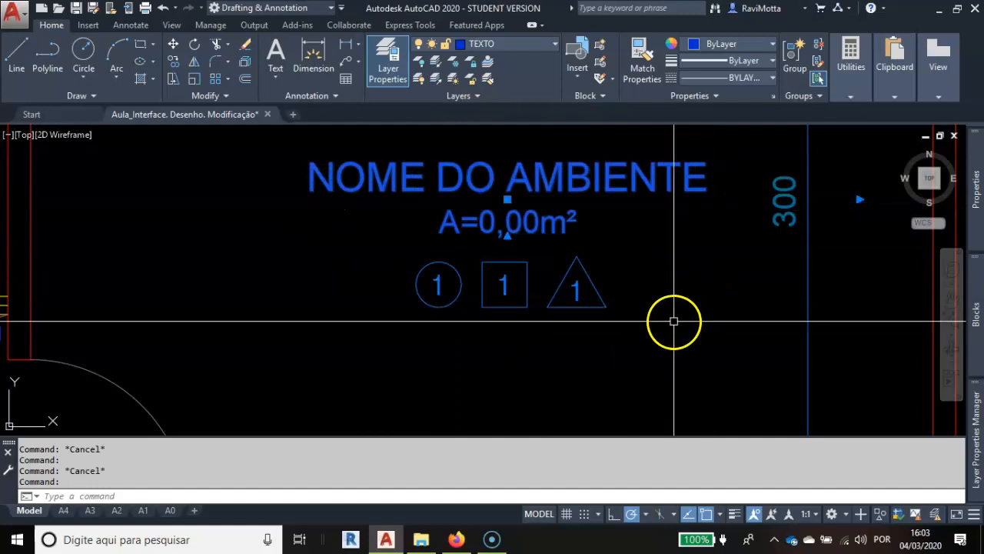
{"action": "scroll", "coordinate": [597, 246], "scroll_direction": "down", "scroll_amount": 2}
{"action": "middle_click_drag", "start_coordinate": [553, 265], "coordinate": [479, 283]}
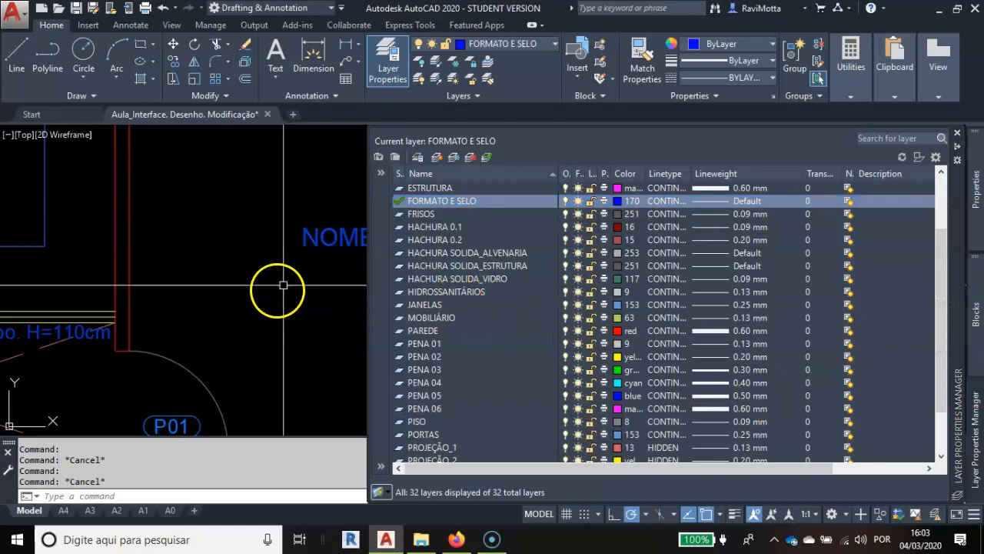
{"action": "key", "text": "Escape"}
Freeze the TEXTO, COTAS and SÍMBOLOS layers by picking one object on each in the plan, and thaw all layers
{"action": "scroll", "coordinate": [354, 281], "scroll_direction": "down", "scroll_amount": 4}
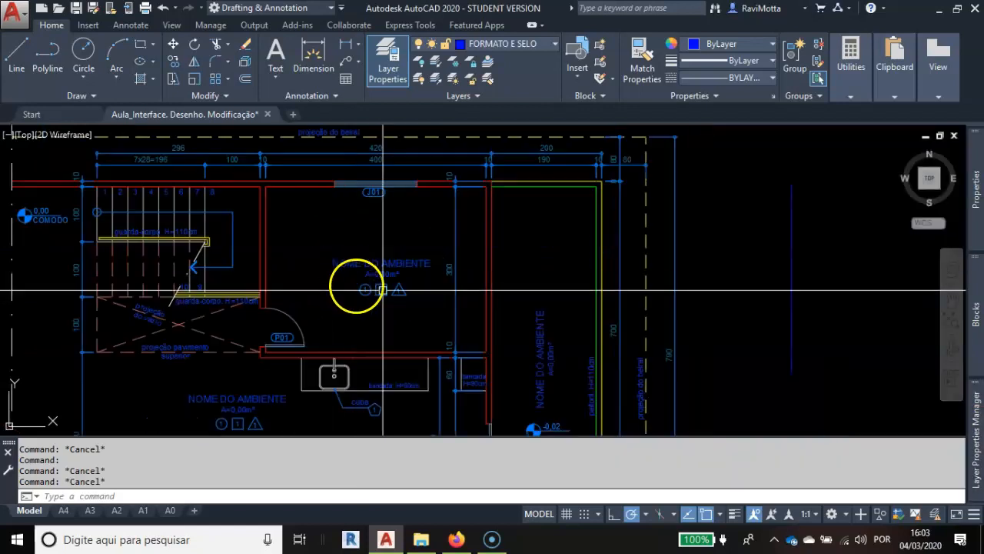
{"action": "left_click", "coordinate": [453, 66]}
{"action": "left_click", "coordinate": [406, 262]}
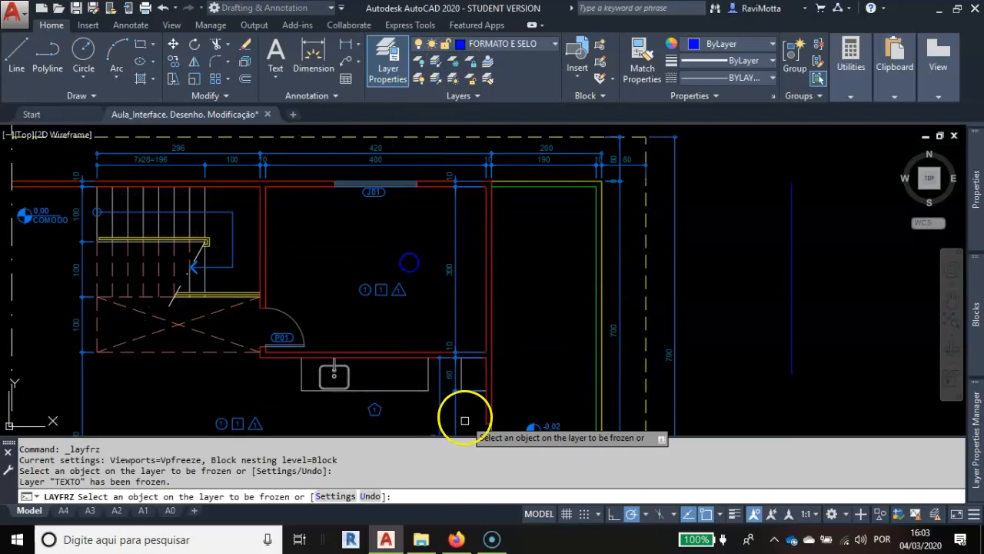
{"action": "left_click", "coordinate": [452, 234]}
{"action": "mouse_move", "coordinate": [359, 323]}
{"action": "middle_mouse_down"}
{"action": "mouse_move", "coordinate": [374, 264]}
{"action": "mouse_move", "coordinate": [439, 246]}
{"action": "middle_mouse_up"}
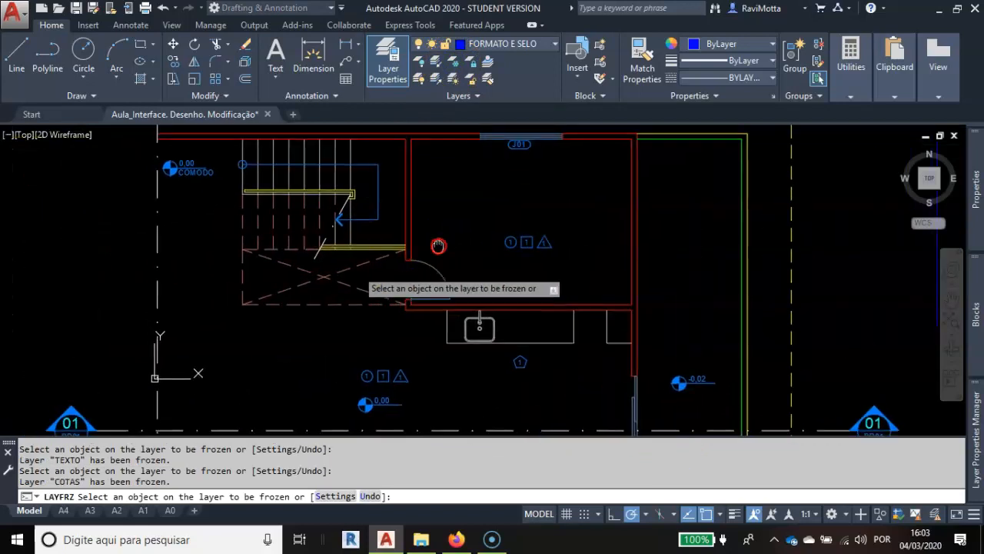
{"action": "left_click", "coordinate": [515, 237]}
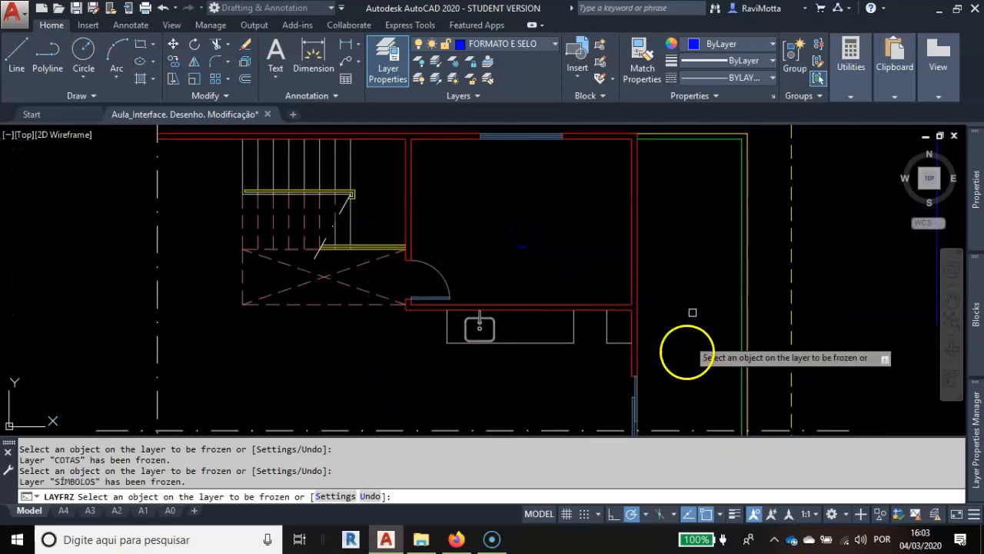
{"action": "key", "text": "Escape"}
{"action": "scroll", "coordinate": [466, 230], "scroll_direction": "down", "scroll_amount": 4}
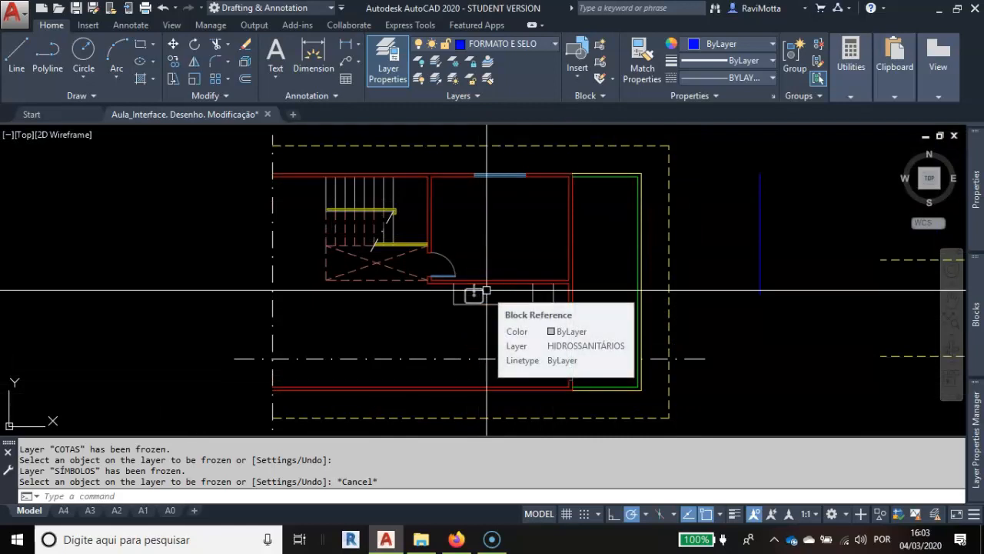
{"action": "left_click", "coordinate": [454, 80]}
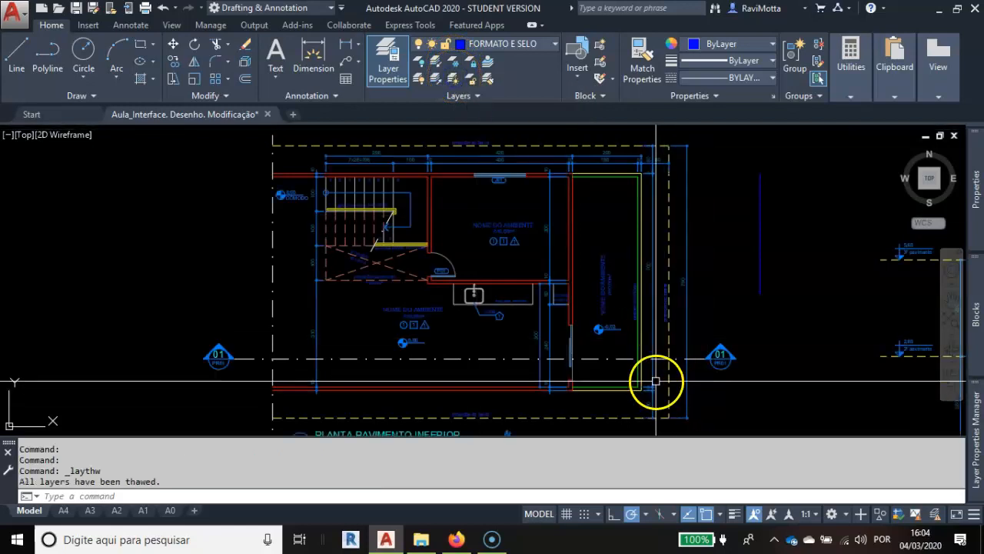
Widen the Linetype column in the Layer Properties Manager and review the linetypes assigned to the layers
{"action": "mouse_move", "coordinate": [972, 415]}
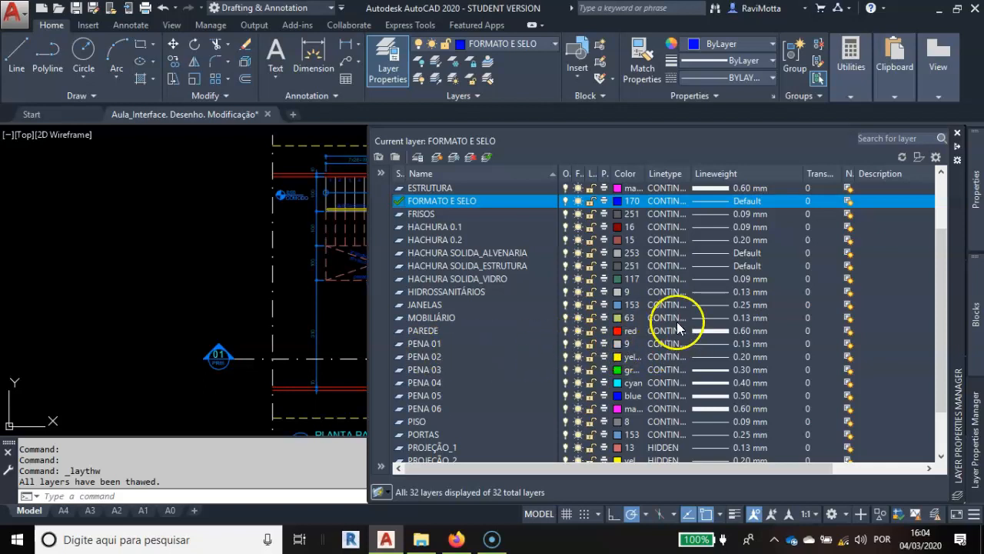
{"action": "left_click_drag", "start_coordinate": [727, 172], "coordinate": [748, 169]}
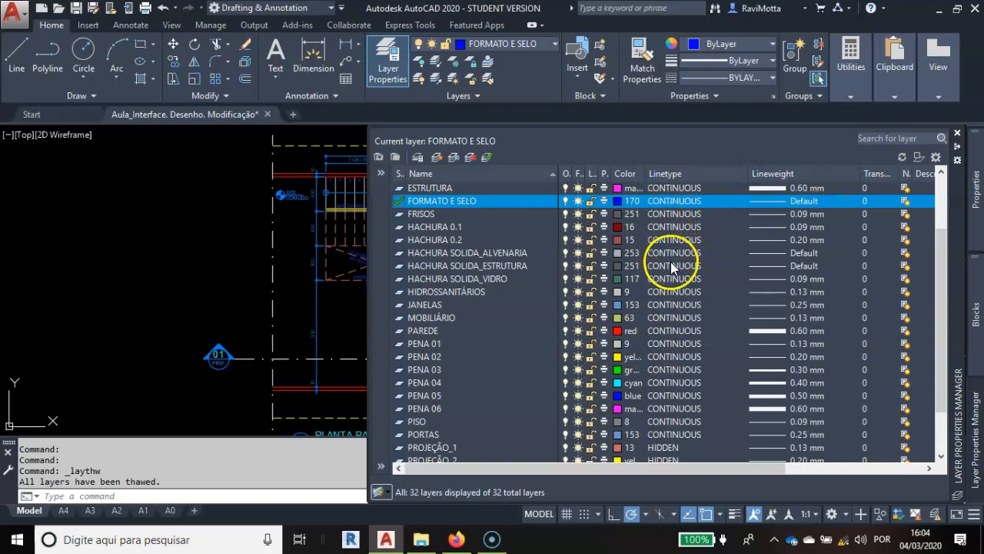
{"action": "scroll", "coordinate": [683, 362], "scroll_direction": "down", "scroll_amount": 1}
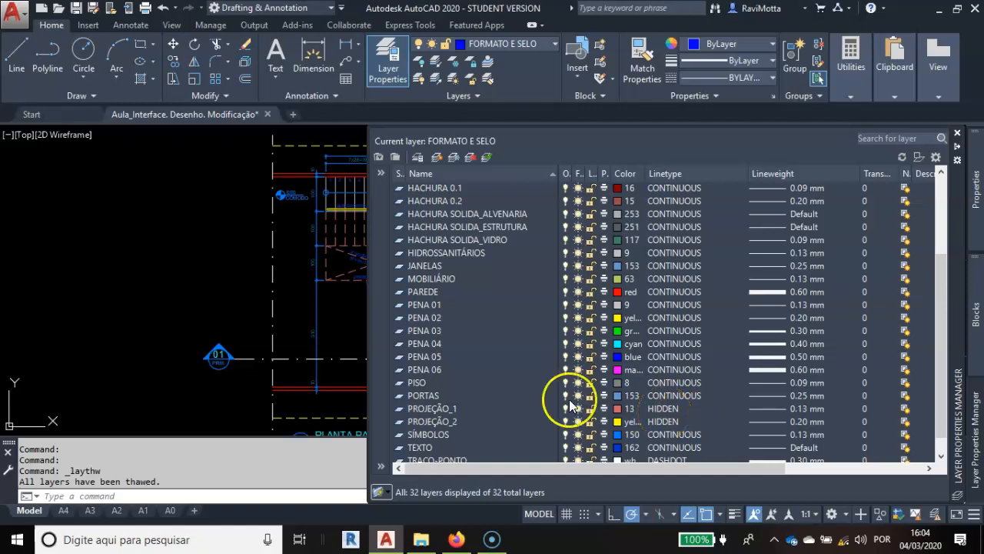
Select the dashed diagonal line of the void projection beside the stairs to check its layer
{"action": "scroll", "coordinate": [338, 296], "scroll_direction": "up", "scroll_amount": 3}
{"action": "scroll", "coordinate": [323, 305], "scroll_direction": "up", "scroll_amount": 4}
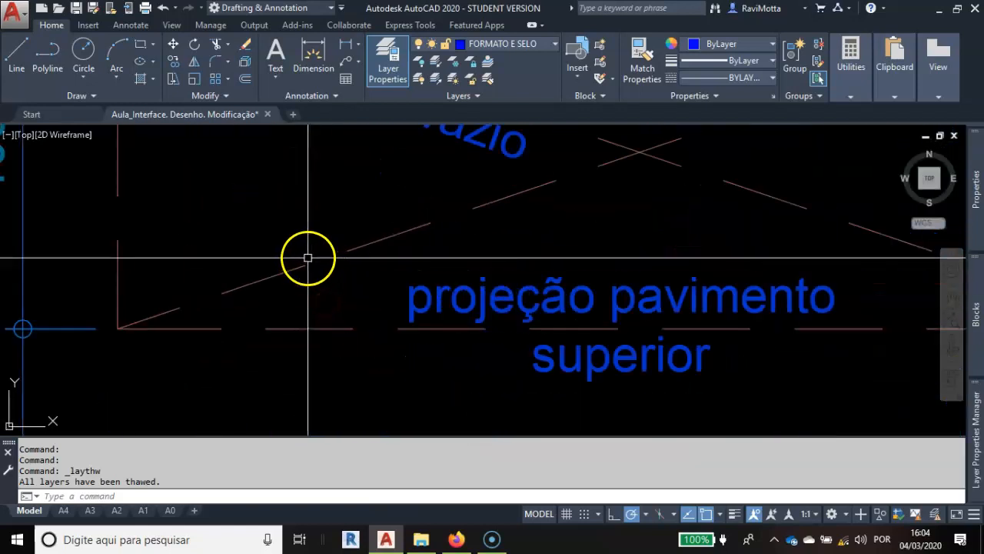
{"action": "left_click", "coordinate": [471, 313]}
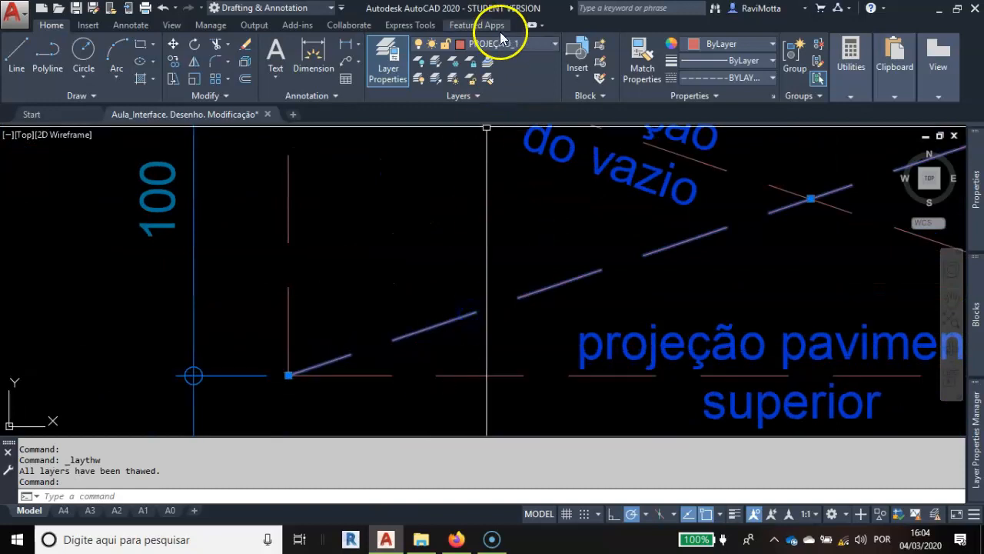
{"action": "scroll", "coordinate": [520, 238], "scroll_direction": "down", "scroll_amount": 5}
{"action": "middle_click_drag", "start_coordinate": [543, 290], "coordinate": [437, 169]}
{"action": "key", "text": "Escape"}
{"action": "key", "text": "Escape"}
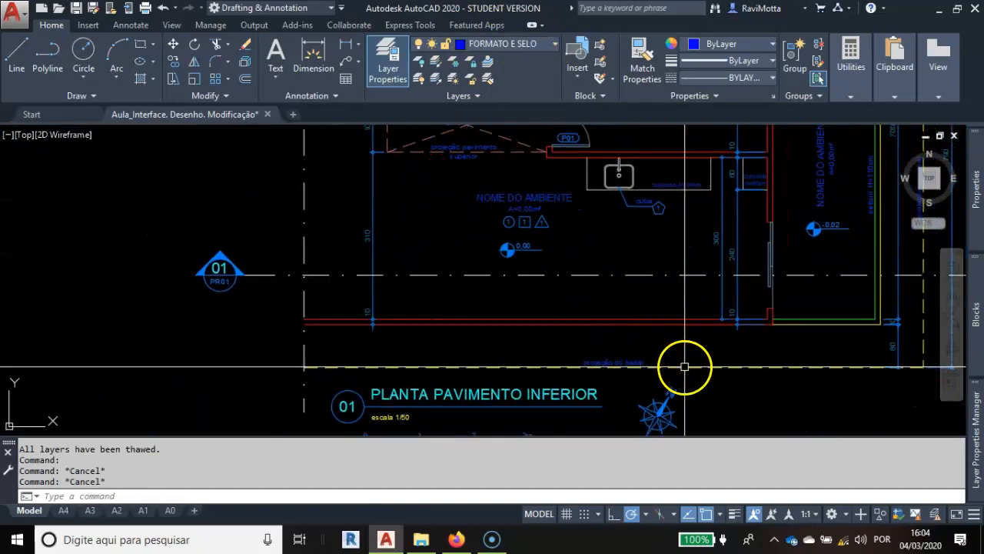
Select the dashed eaves projection outline around the floor plan to check its layer
{"action": "left_click", "coordinate": [684, 374]}
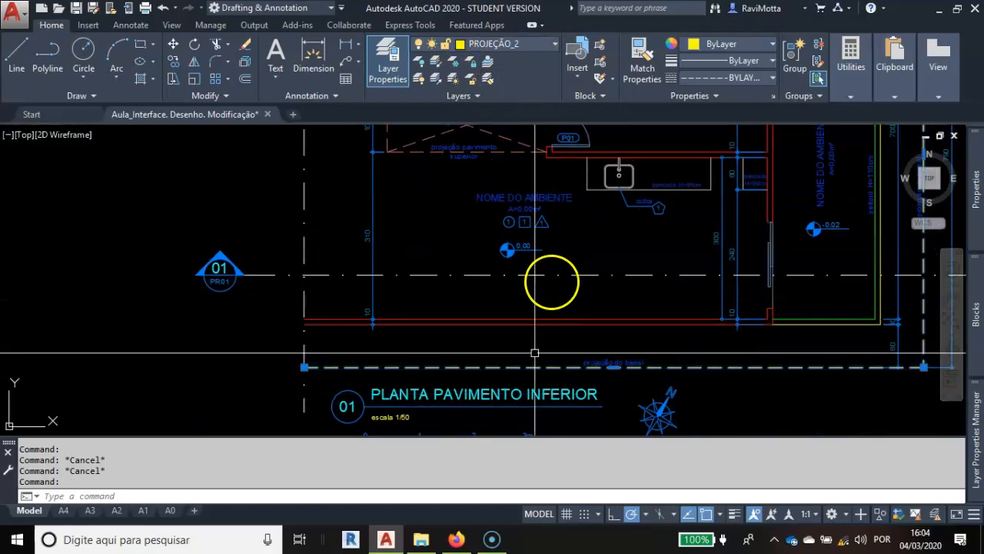
{"action": "key", "text": "Escape"}
{"action": "left_click", "coordinate": [499, 136]}
{"action": "left_click", "coordinate": [675, 366]}
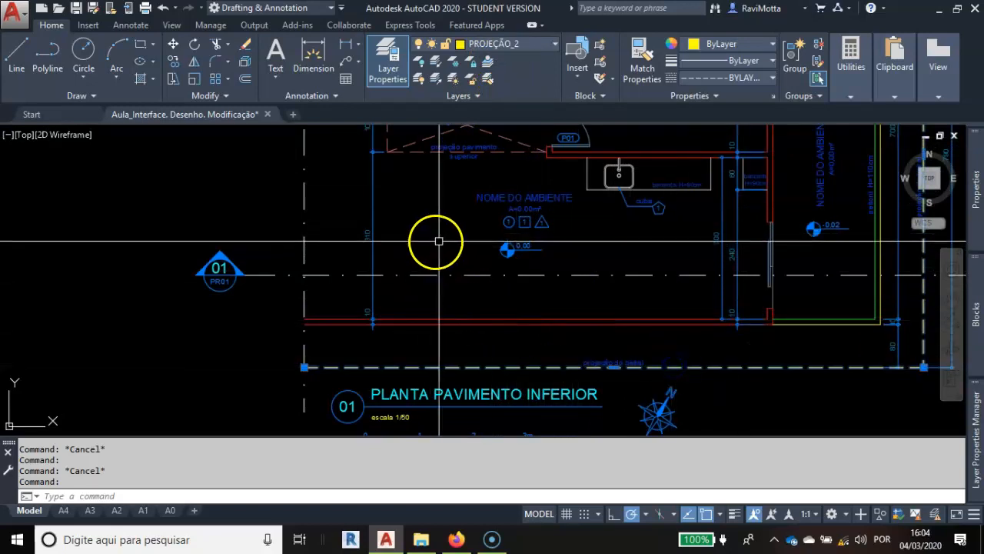
{"action": "scroll", "coordinate": [550, 301], "scroll_direction": "down", "scroll_amount": 2}
{"action": "middle_click_drag", "start_coordinate": [559, 297], "coordinate": [463, 346]}
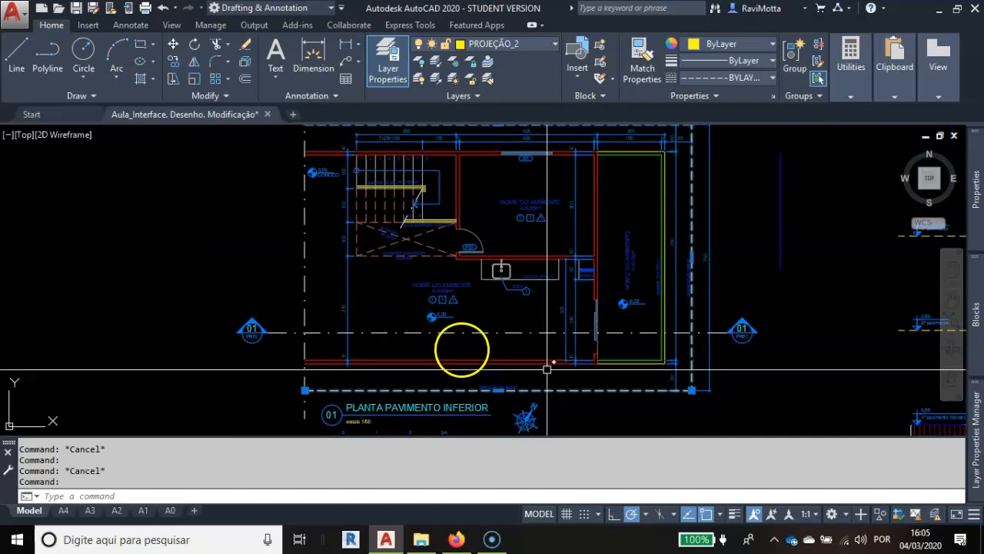
{"action": "mouse_move", "coordinate": [975, 439]}
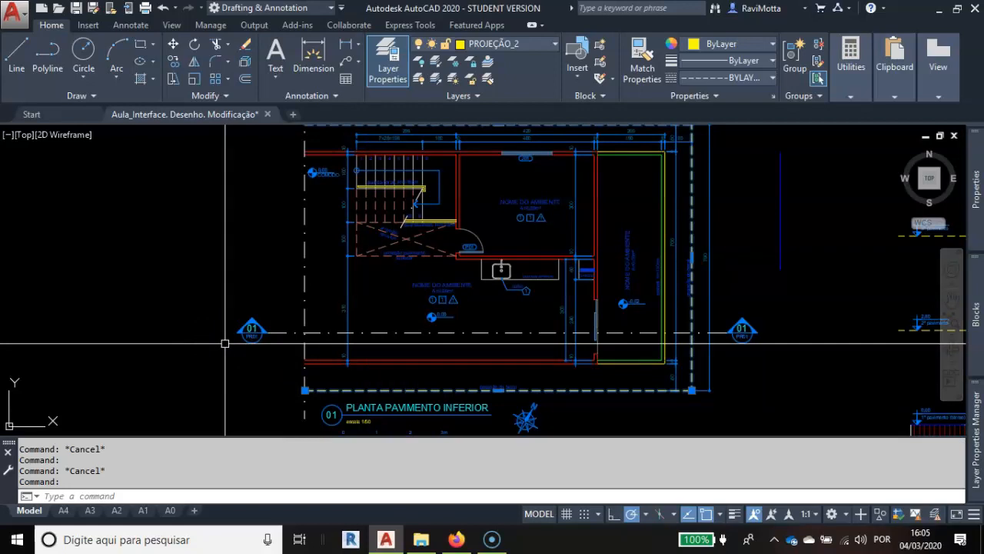
Stretch the outer wall line right of window J01 across the opening to the window's far jamb
{"action": "scroll", "coordinate": [536, 132], "scroll_direction": "up", "scroll_amount": 8}
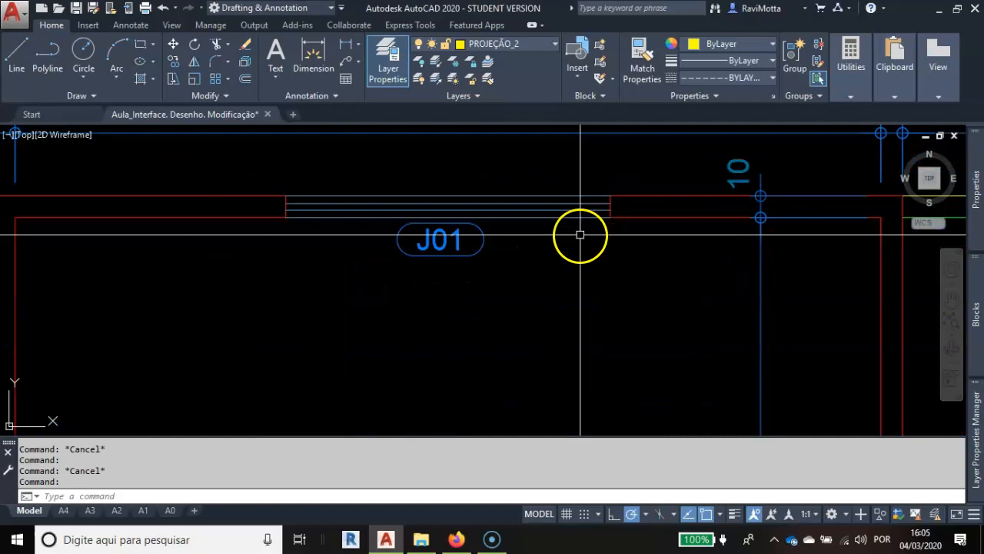
{"action": "middle_click_drag", "start_coordinate": [445, 289], "coordinate": [442, 330]}
{"action": "left_click", "coordinate": [631, 279]}
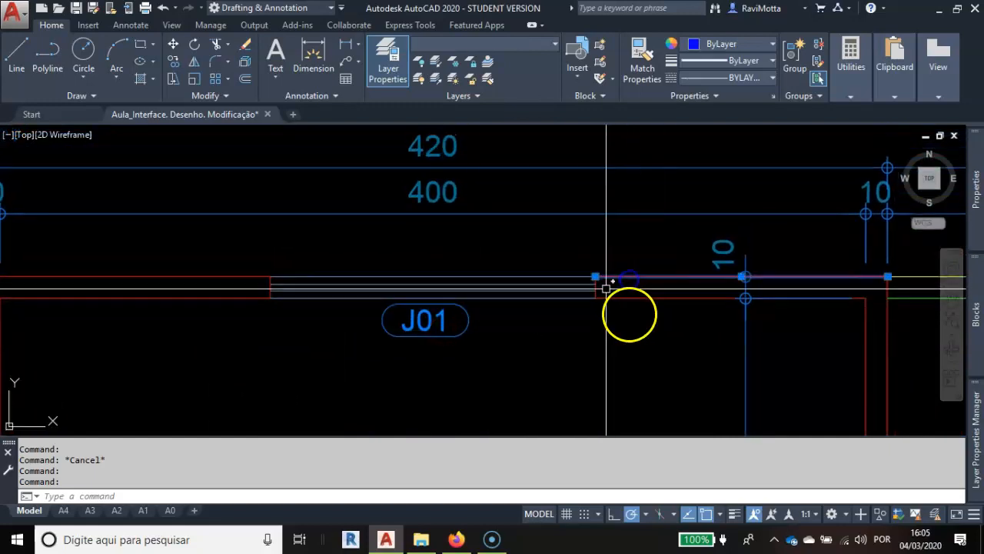
{"action": "left_click", "coordinate": [595, 276]}
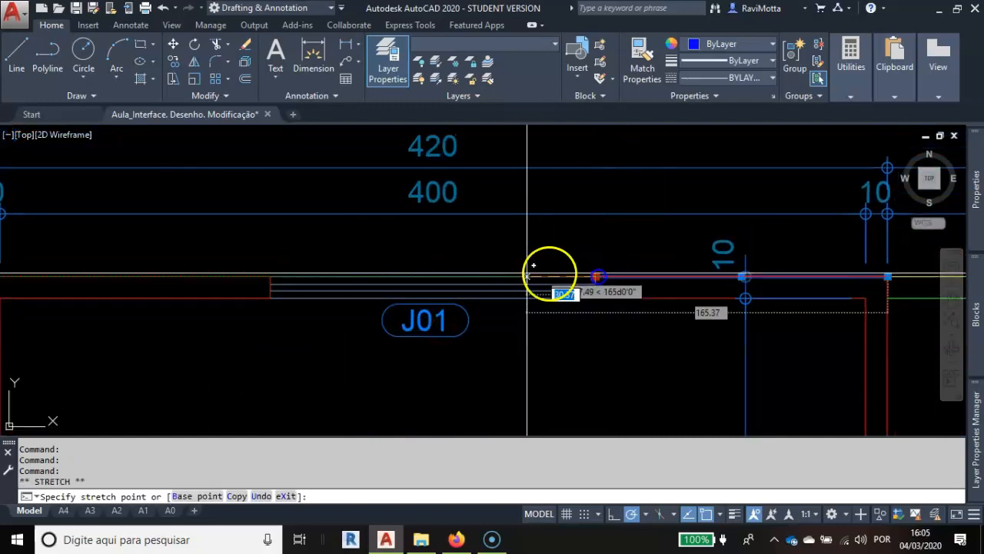
{"action": "left_click", "coordinate": [270, 275]}
{"action": "key", "text": "Escape"}
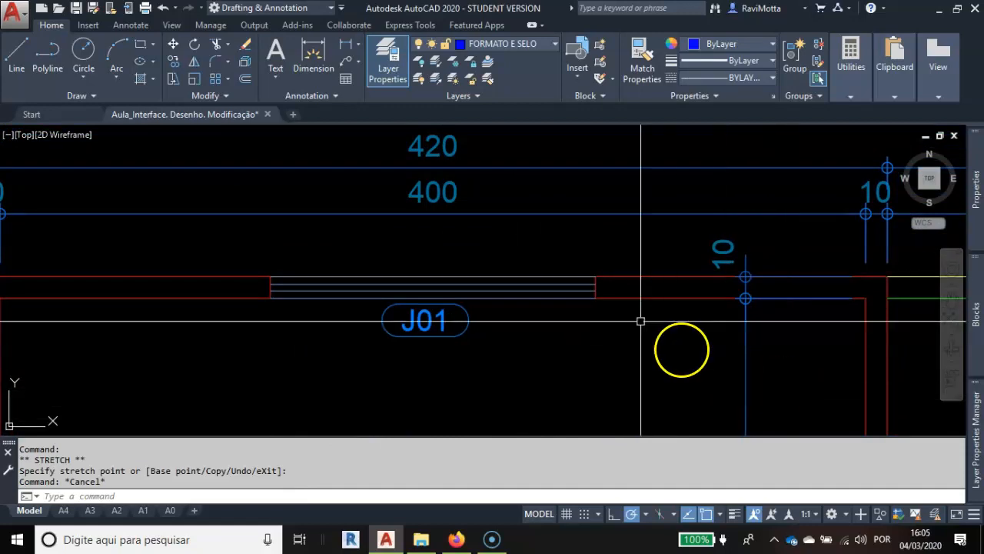
Select the stretched wall line and two of window J01's lines in turn to compare their layers
{"action": "left_click", "coordinate": [661, 276]}
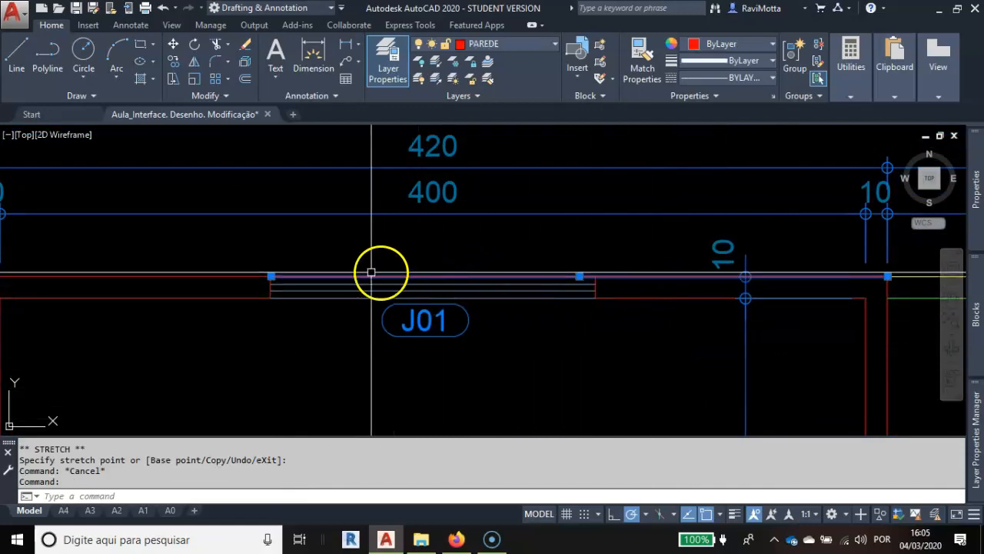
{"action": "key", "text": "Escape"}
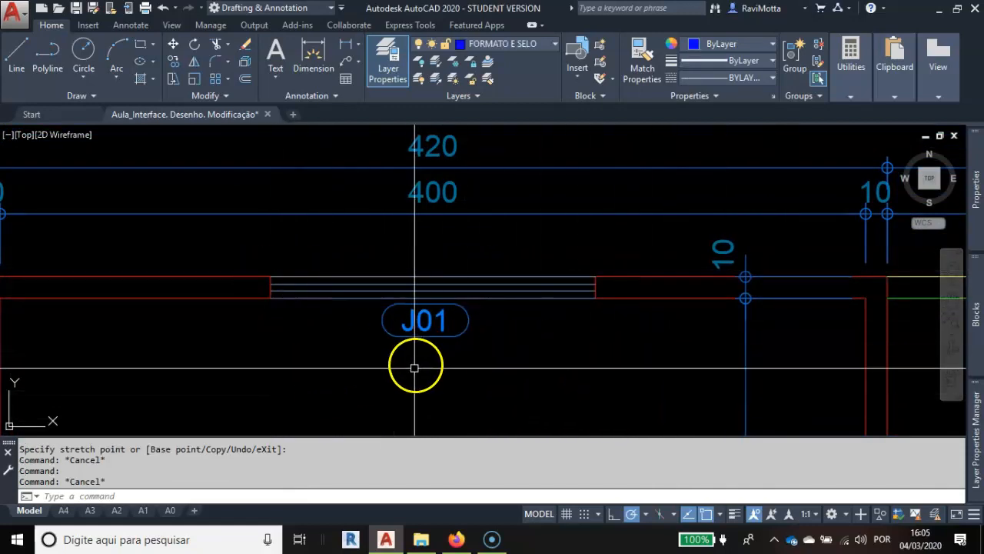
{"action": "scroll", "coordinate": [413, 312], "scroll_direction": "up", "scroll_amount": 2}
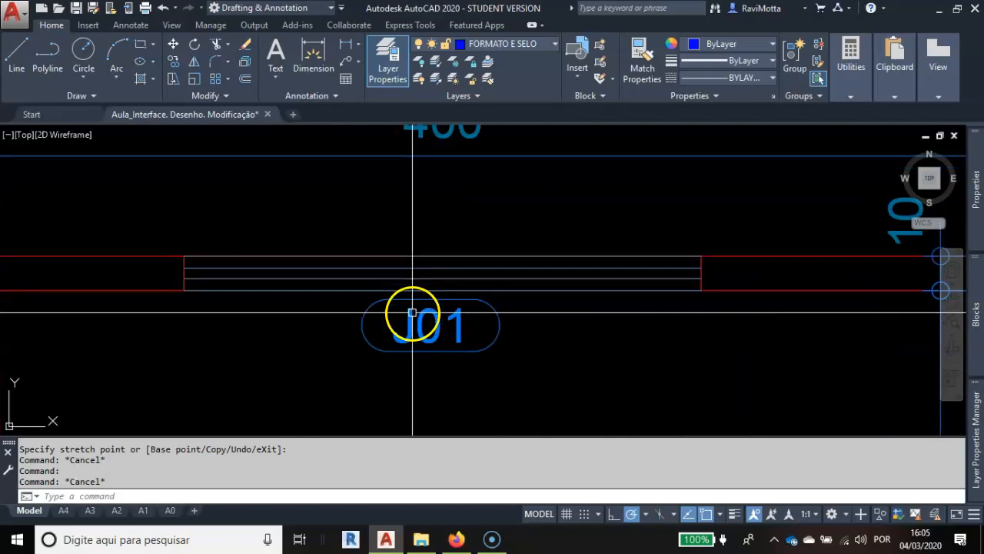
{"action": "left_click", "coordinate": [210, 256]}
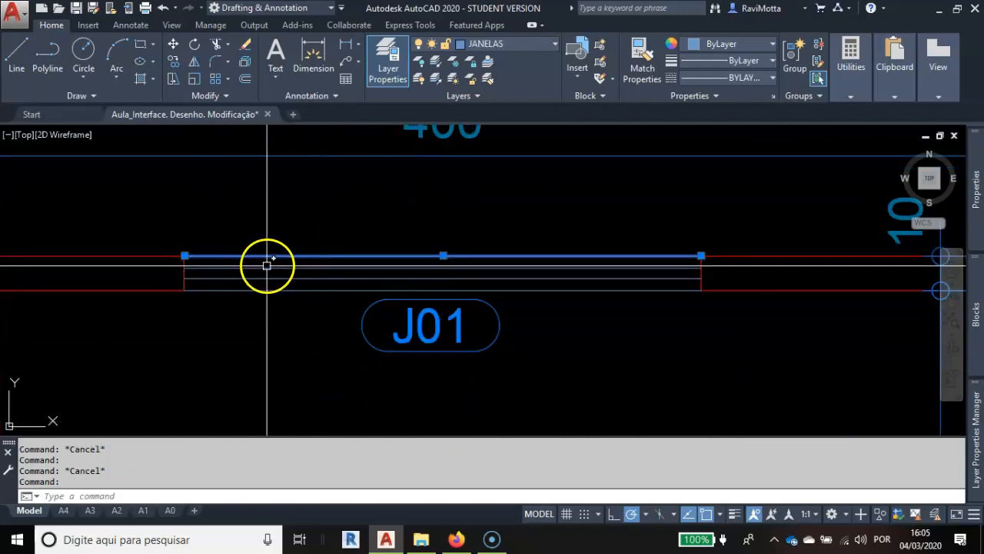
{"action": "key", "text": "Escape"}
{"action": "left_click", "coordinate": [565, 268]}
{"action": "key", "text": "Escape"}
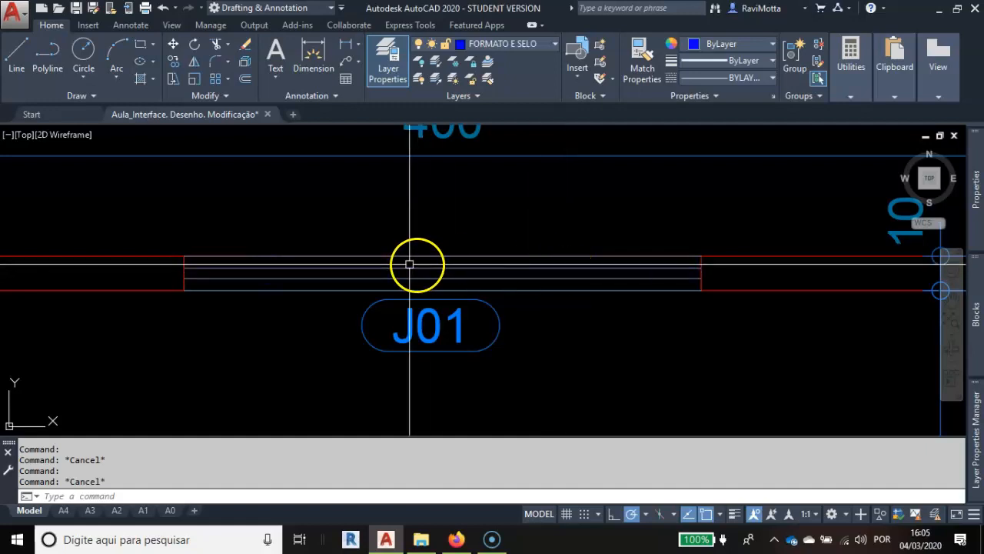
Try to trim with the stretched wall line over window J01 as the cutting edge
{"action": "left_click", "coordinate": [732, 257]}
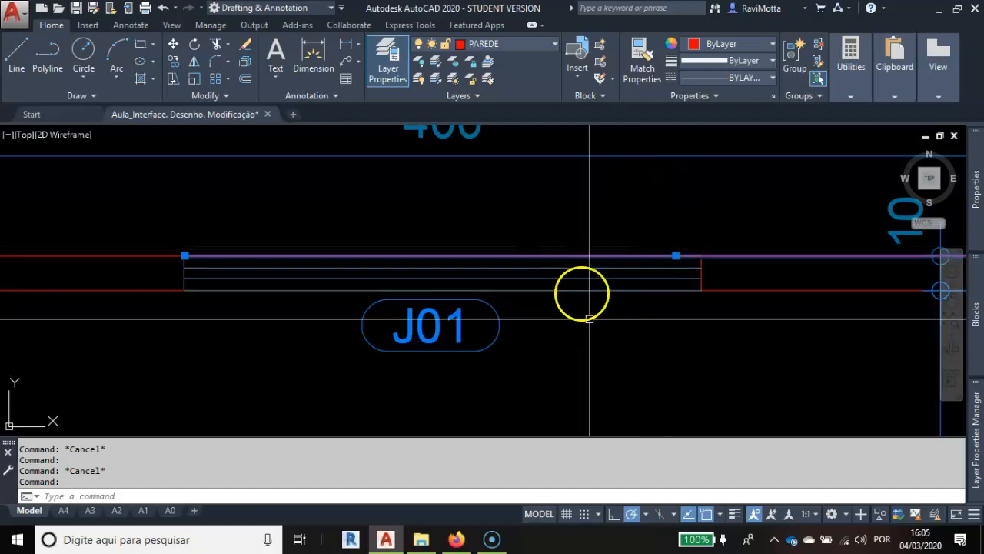
{"action": "scroll", "coordinate": [588, 304], "scroll_direction": "down", "scroll_amount": 2}
{"action": "scroll", "coordinate": [584, 292], "scroll_direction": "down", "scroll_amount": 2}
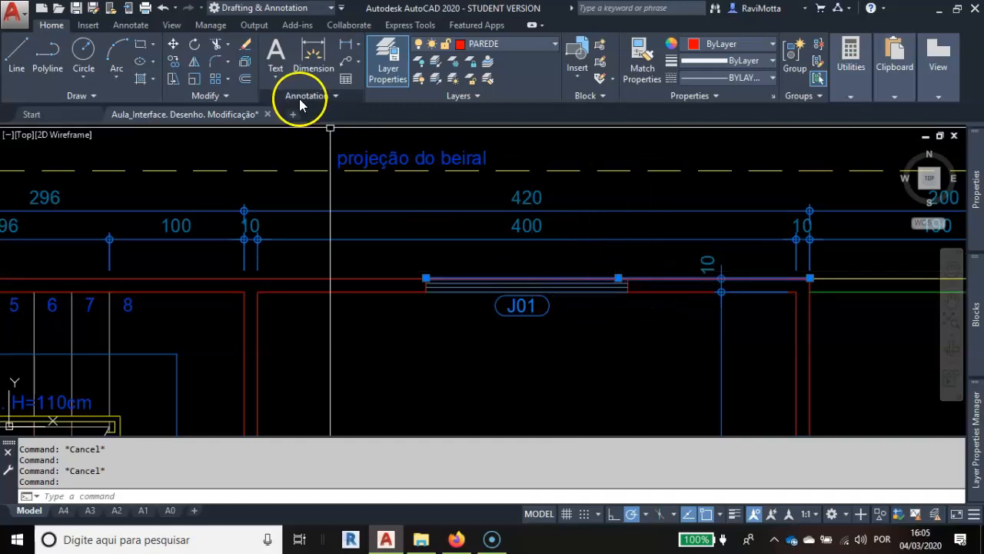
{"action": "type", "text": "tr"}
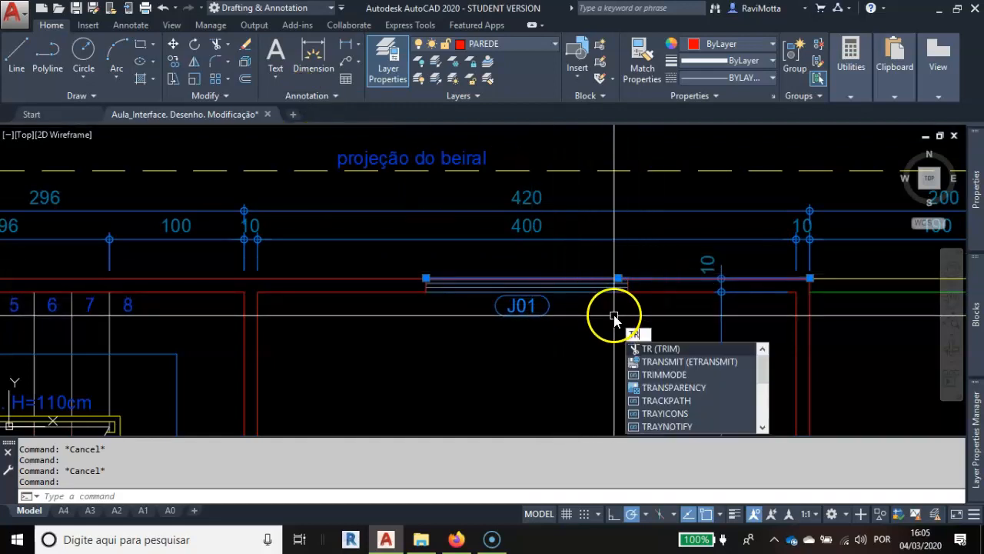
{"action": "key", "text": "Return"}
{"action": "key", "text": "Return"}
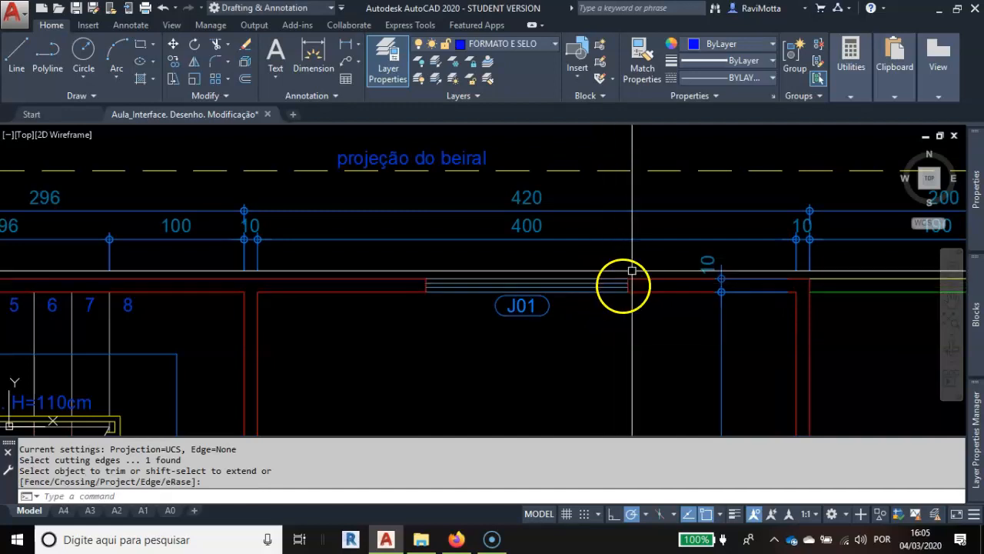
{"action": "key", "text": "Escape"}
Review the layers' lineweights in the Layer Properties Manager against the lower floor plan
{"action": "scroll", "coordinate": [568, 271], "scroll_direction": "down", "scroll_amount": 6}
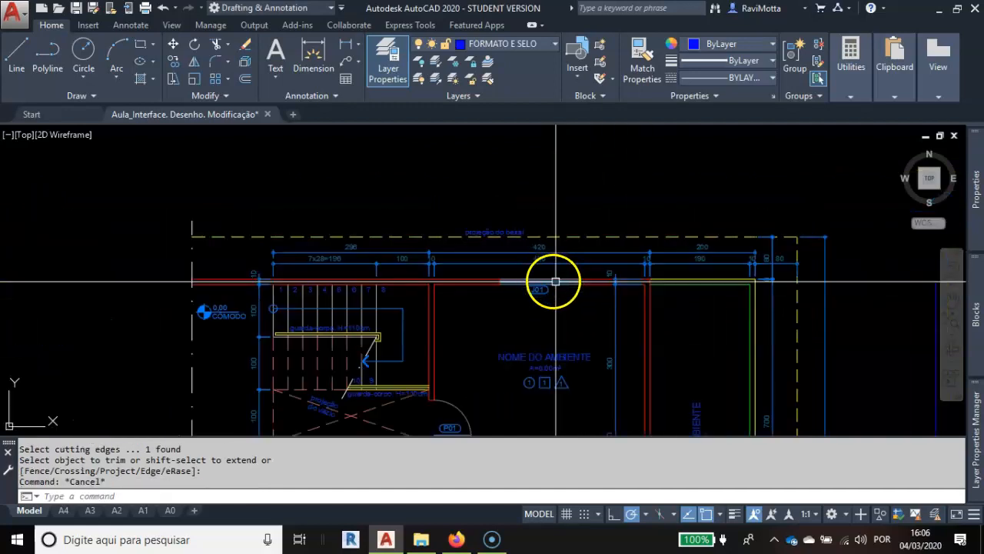
{"action": "middle_click_drag", "start_coordinate": [493, 264], "coordinate": [389, 175]}
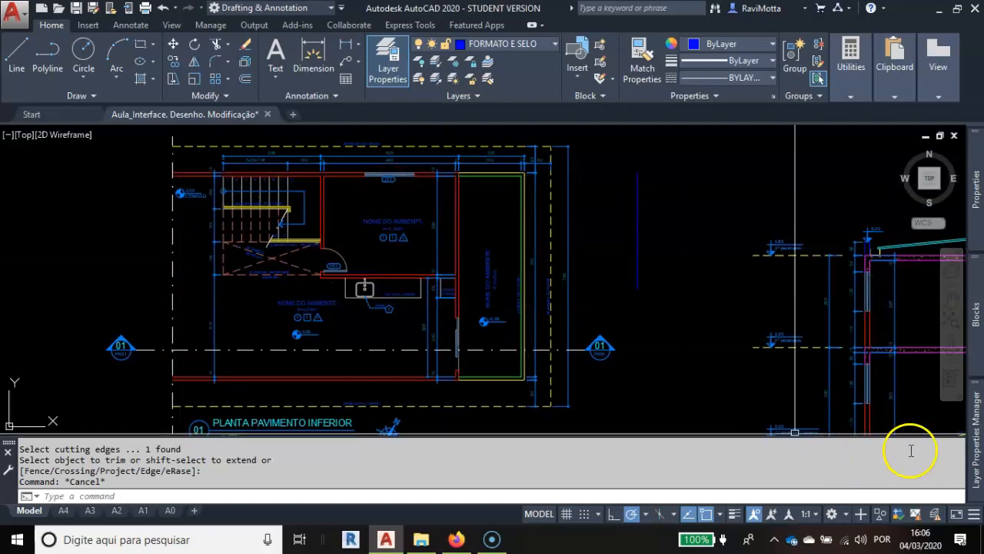
{"action": "mouse_move", "coordinate": [972, 442]}
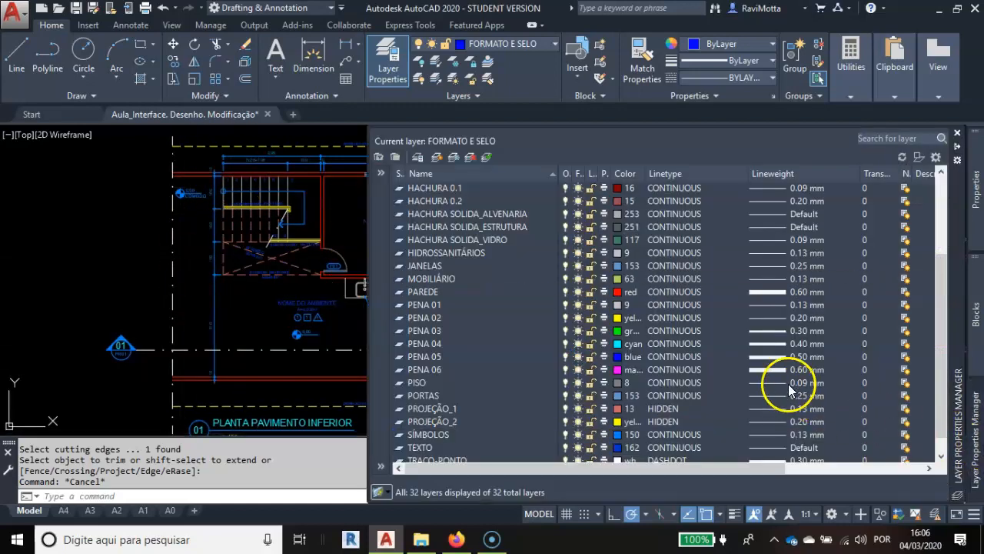
{"action": "scroll", "coordinate": [743, 336], "scroll_direction": "down", "scroll_amount": 1}
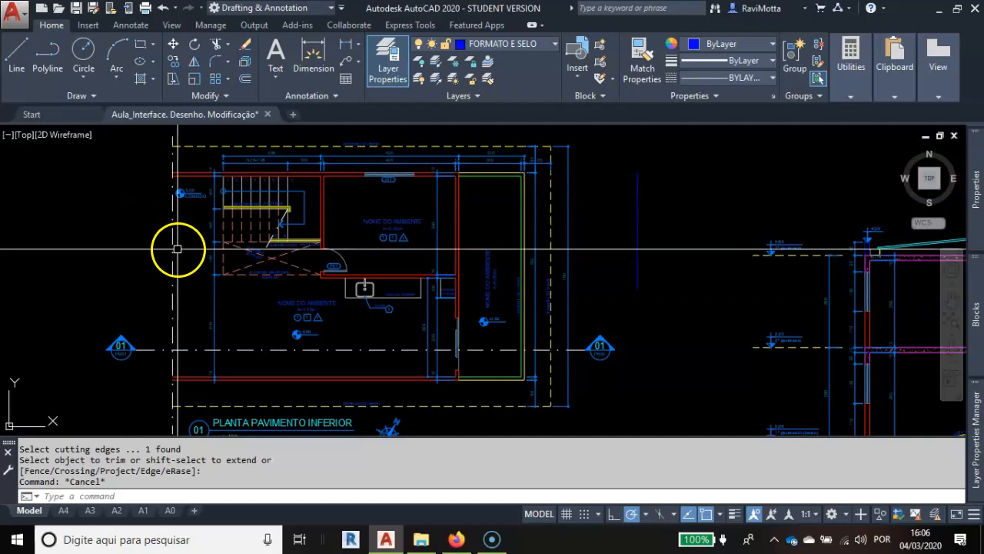
Erase the stray vertical blue line between the lower floor plan and the section drawing
{"action": "left_click", "coordinate": [639, 258]}
{"action": "key", "text": "Delete"}
{"action": "scroll", "coordinate": [491, 293], "scroll_direction": "down", "scroll_amount": 4}
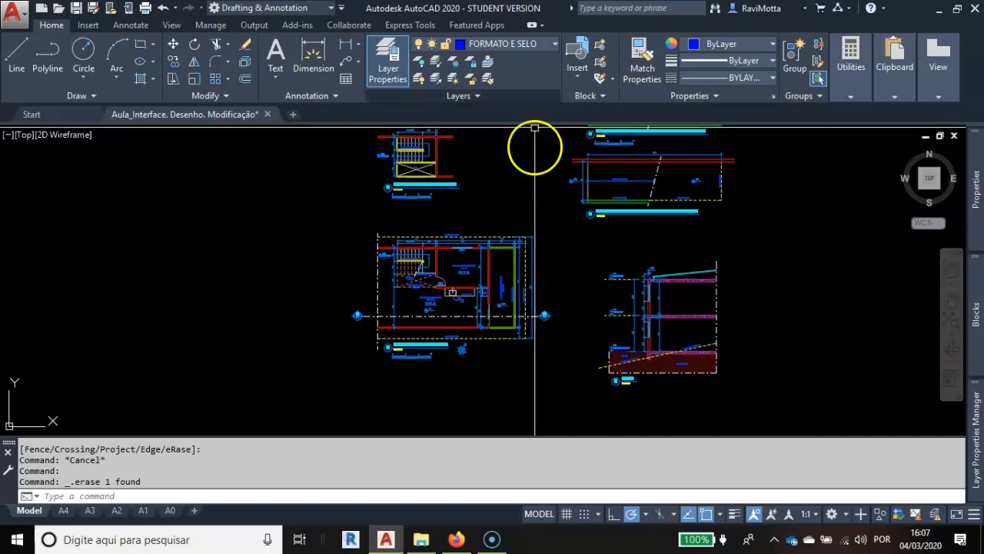
Examine how the lower floor plan's lines and annotations appear on the A3 layout, and return to model space
{"action": "mouse_move", "coordinate": [981, 446]}
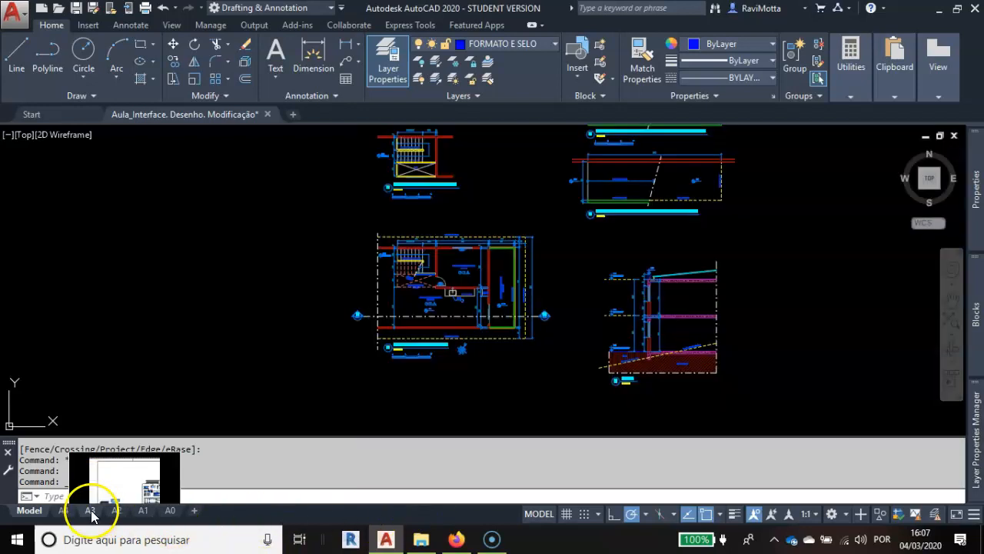
{"action": "left_click", "coordinate": [90, 510]}
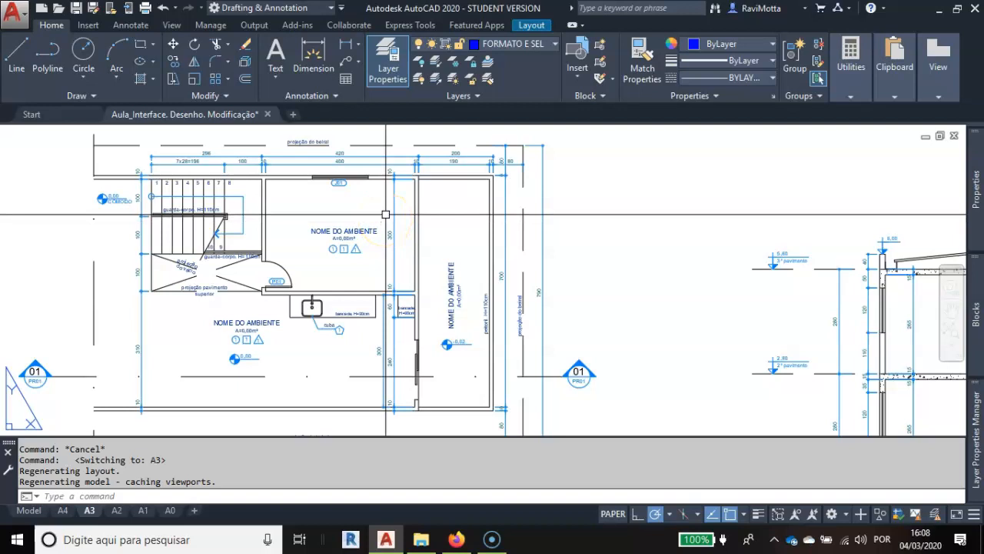
{"action": "scroll", "coordinate": [415, 193], "scroll_direction": "up", "scroll_amount": 4}
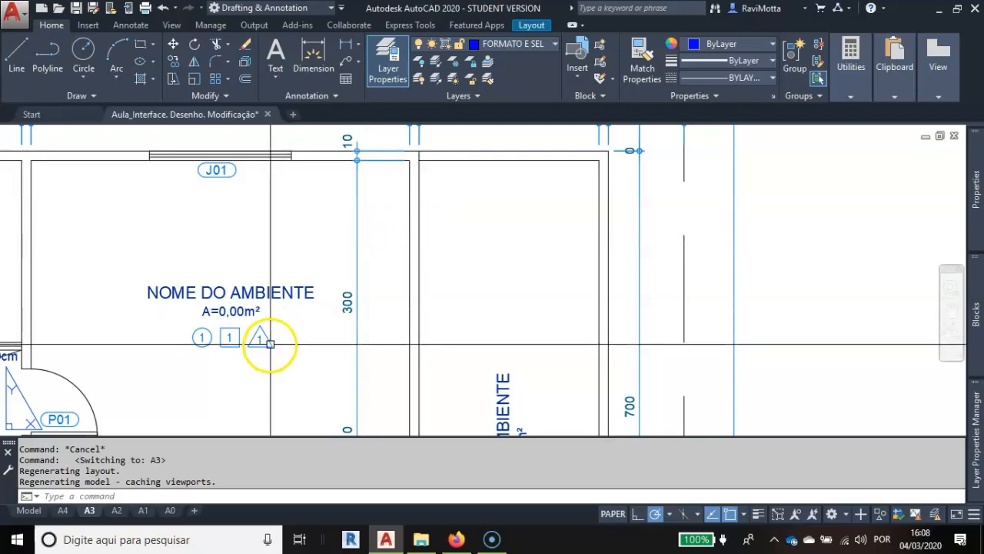
{"action": "scroll", "coordinate": [262, 342], "scroll_direction": "down", "scroll_amount": 2}
{"action": "scroll", "coordinate": [312, 253], "scroll_direction": "down", "scroll_amount": 5}
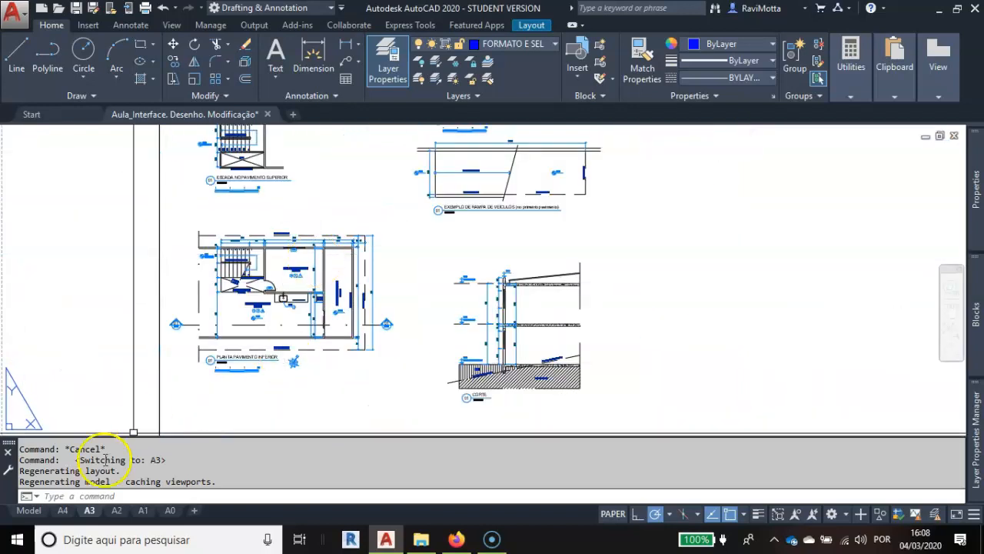
{"action": "left_click", "coordinate": [29, 510]}
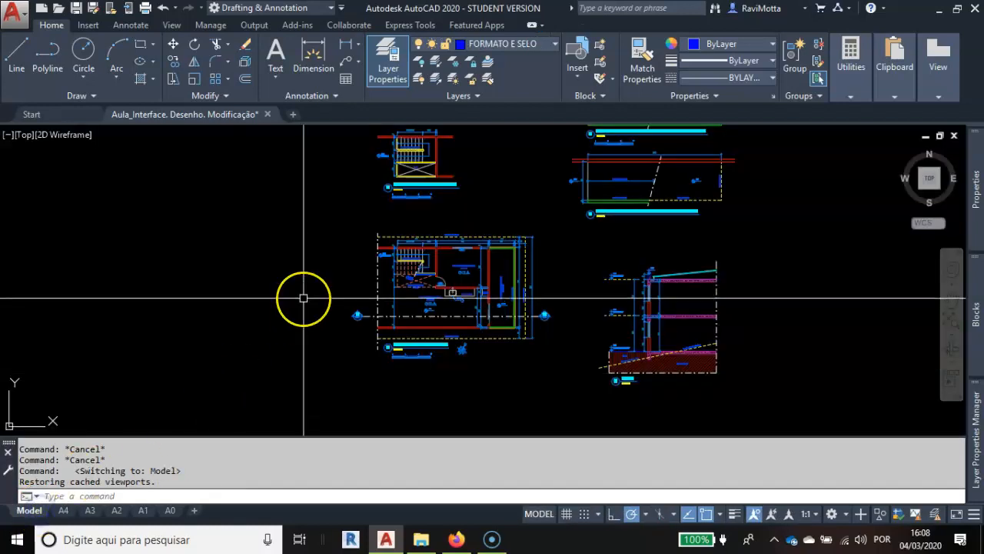